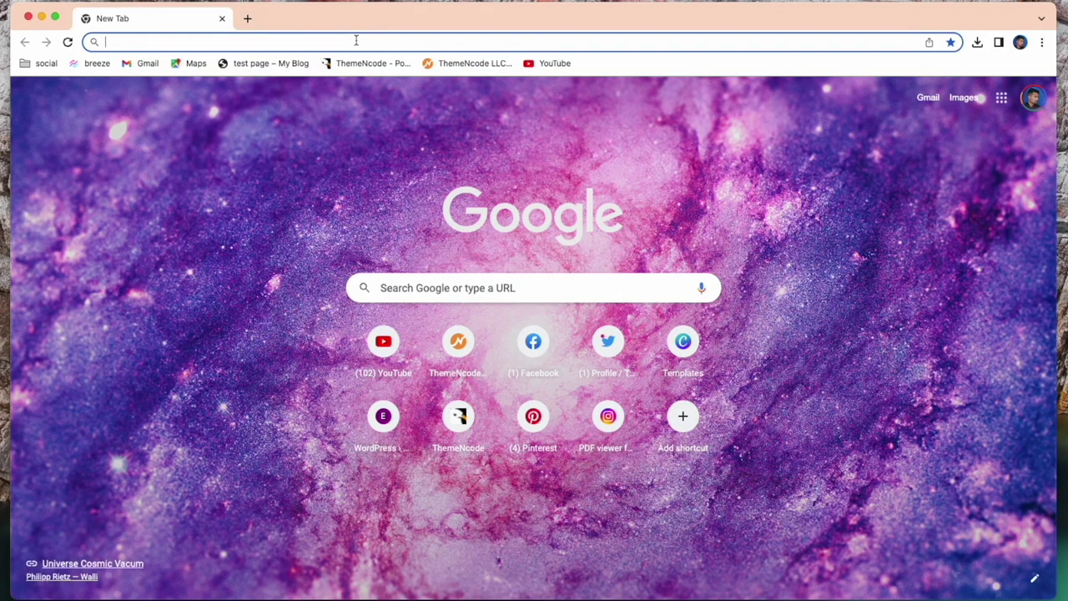
# Go to the Canva templates page via the 'can' address-bar suggestion
pyautogui.write('can')
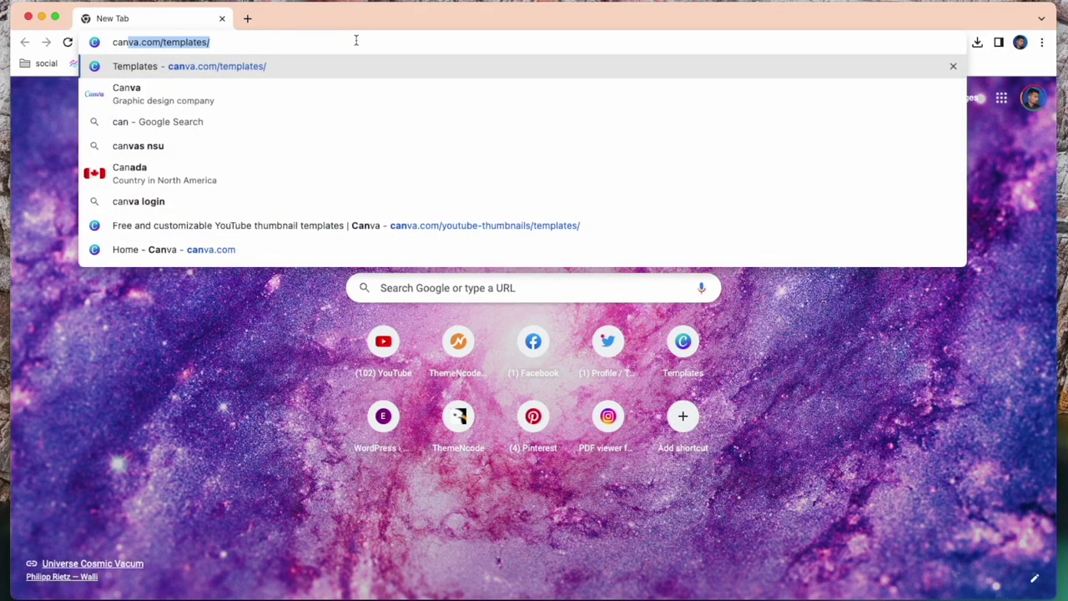
pyautogui.press('Return')
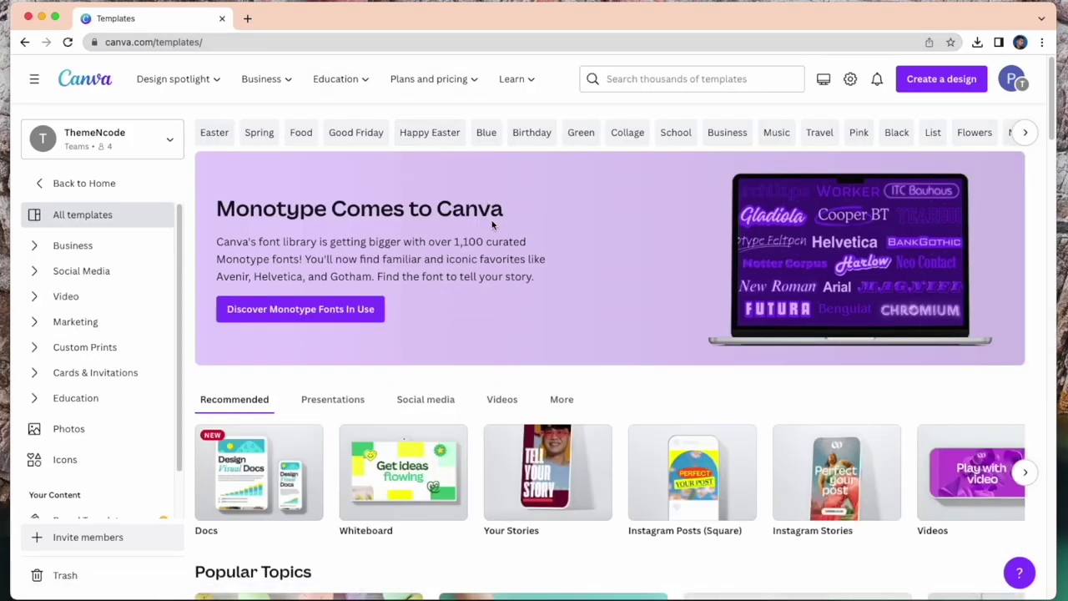
pyautogui.scroll(-2, 493, 224)
pyautogui.scroll(3, 506, 208)
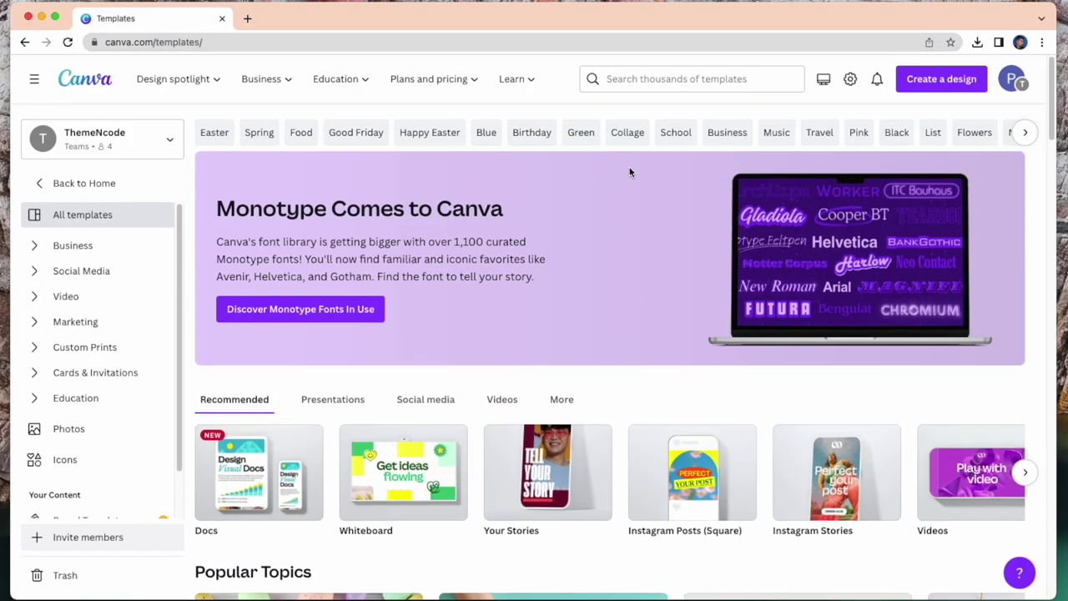
# Search the template library for 'event management pdf'
pyautogui.click(674, 78)
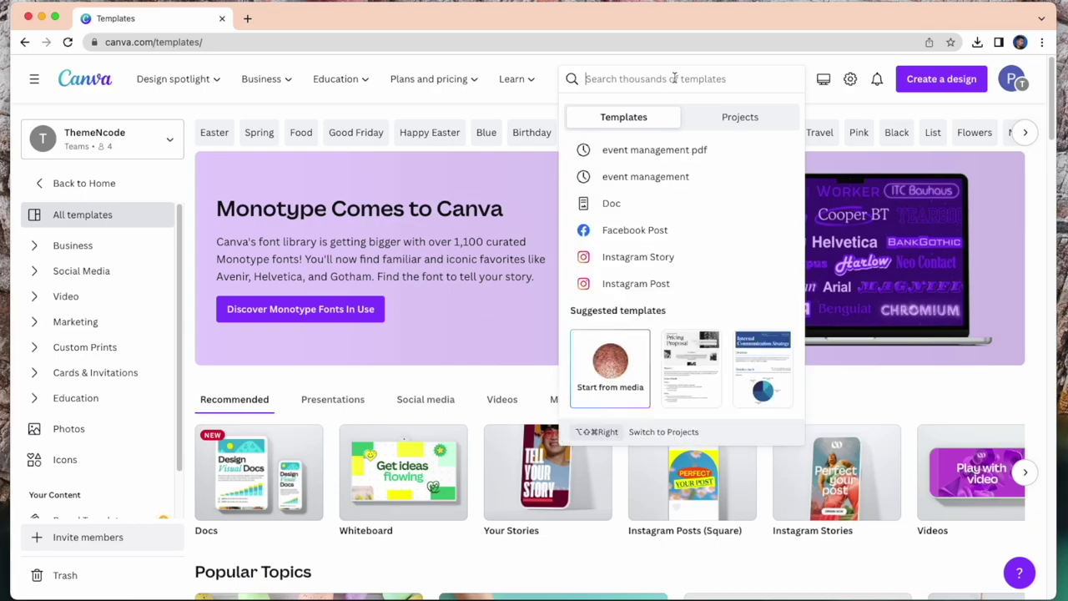
pyautogui.write('eventy')
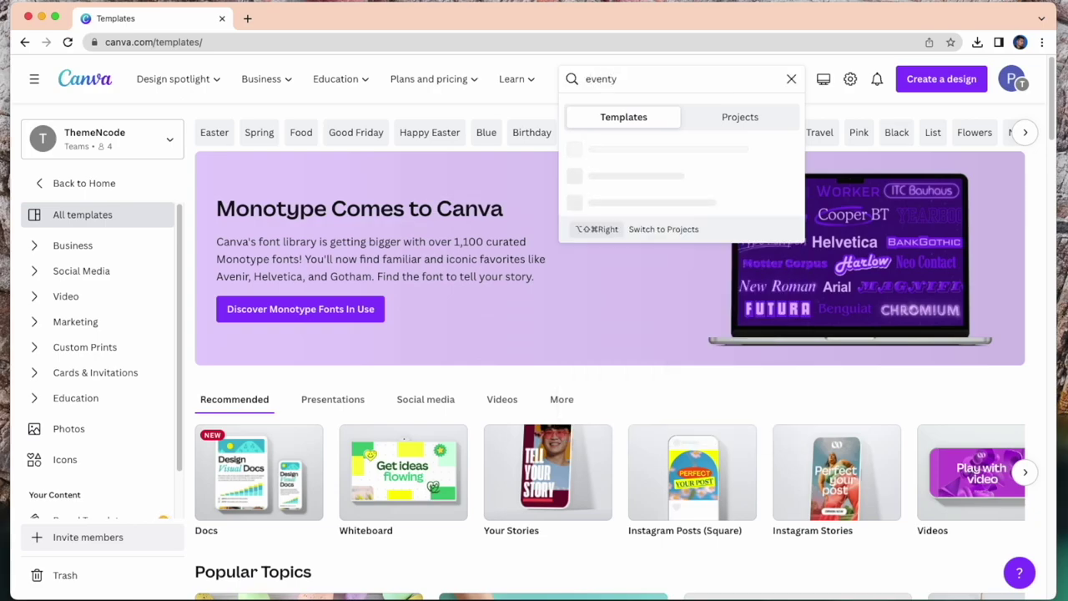
pyautogui.press('BackSpace')
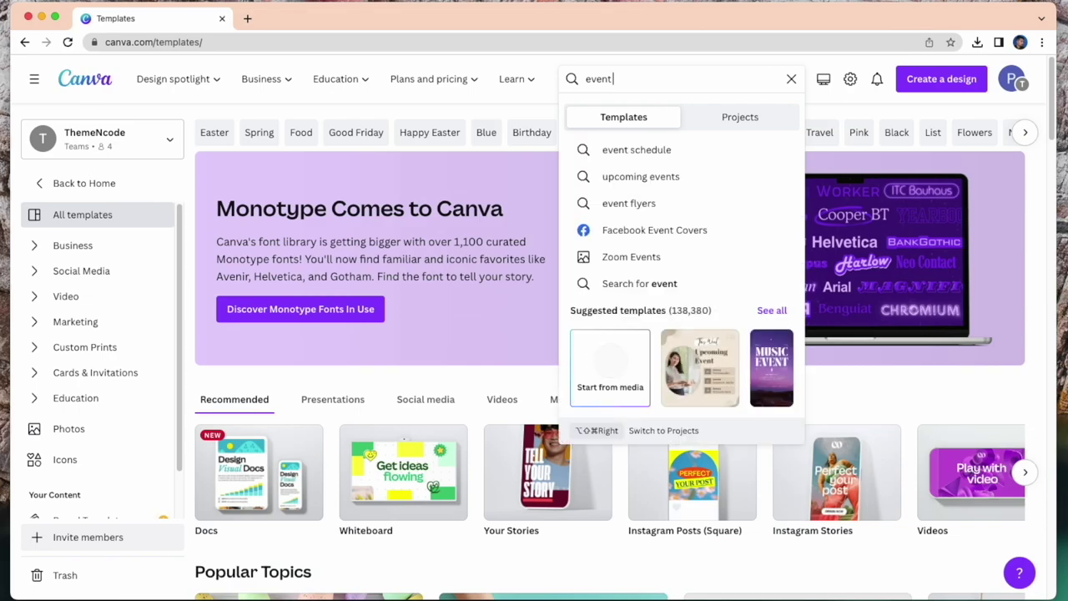
pyautogui.write('manage')
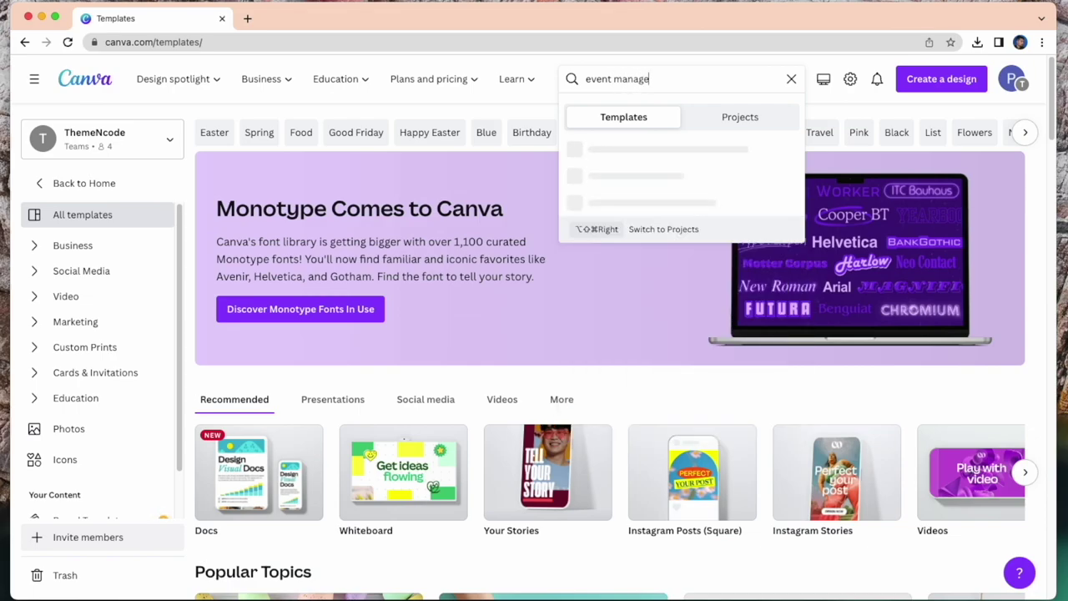
pyautogui.write('ment pdf')
pyautogui.press('Return')
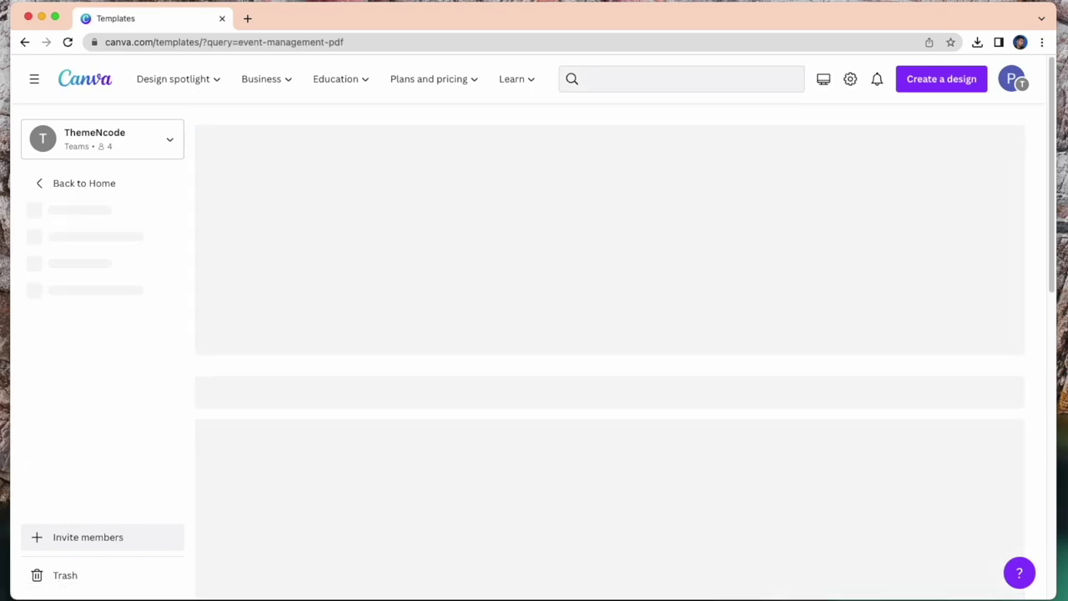
pyautogui.scroll(-2, 389, 405)
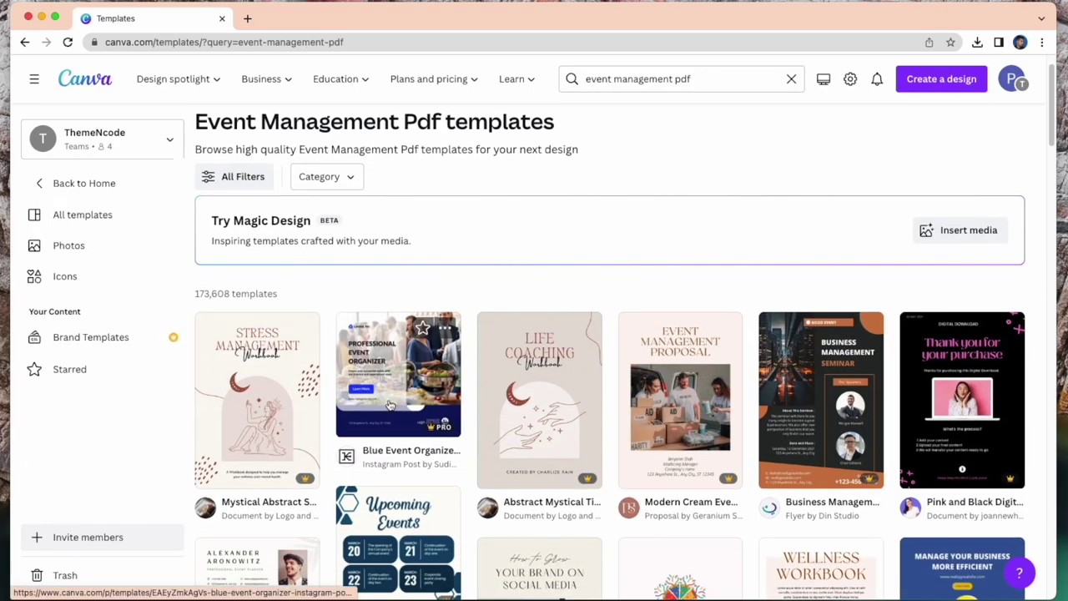
pyautogui.scroll(-10, 389, 404)
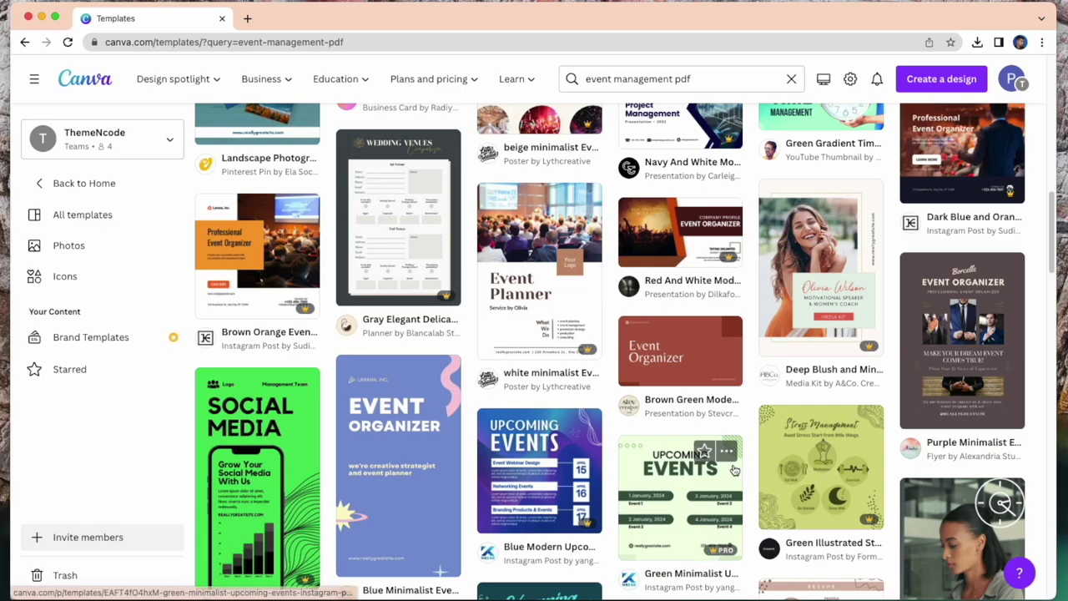
pyautogui.scroll(-5, 723, 461)
pyautogui.scroll(-10, 727, 473)
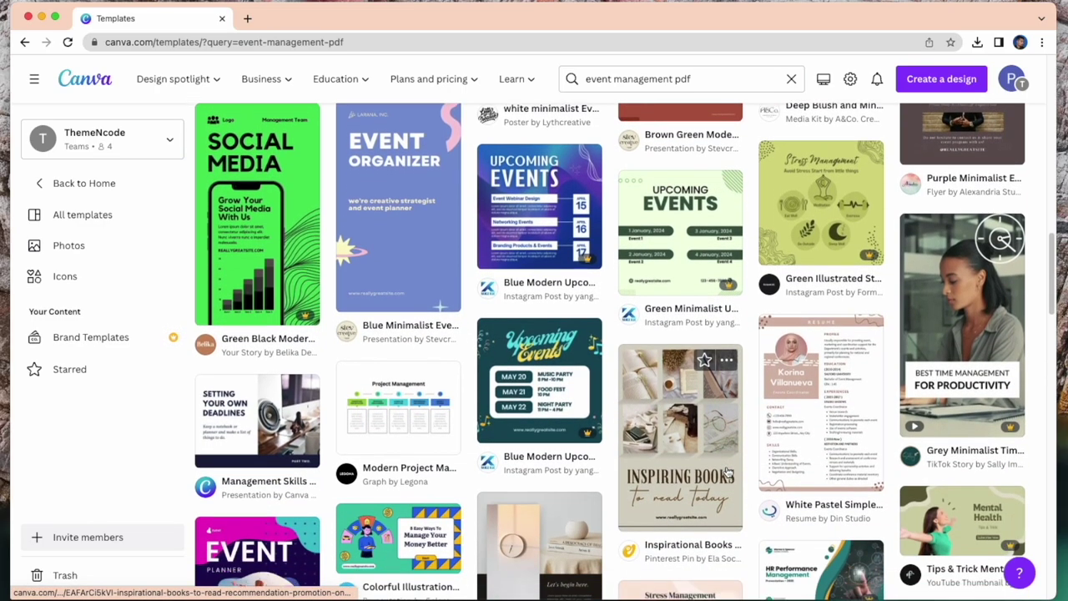
pyautogui.scroll(-15, 727, 472)
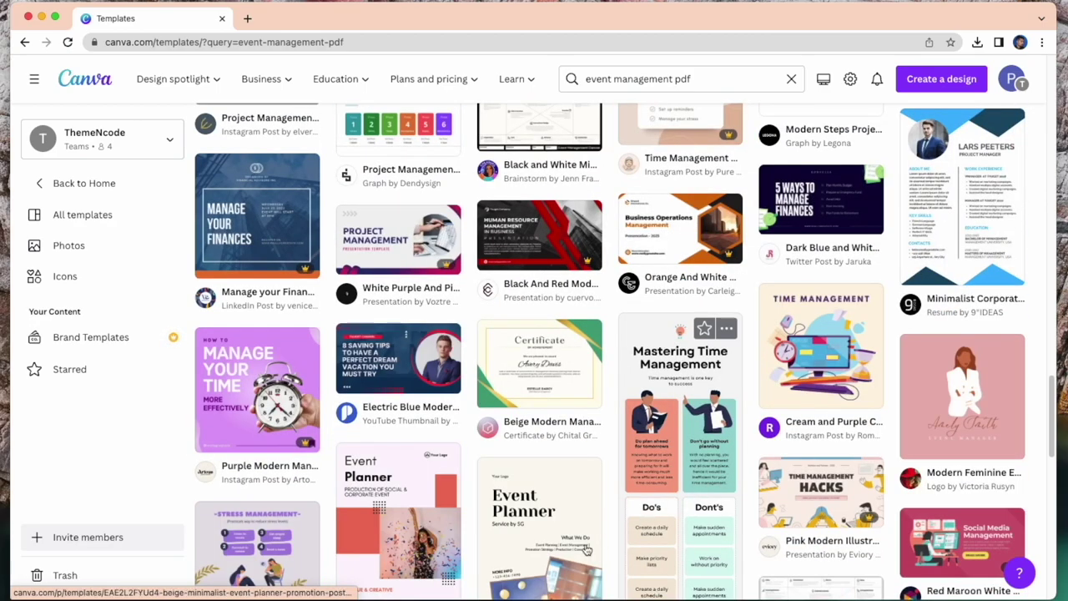
pyautogui.scroll(2, 439, 505)
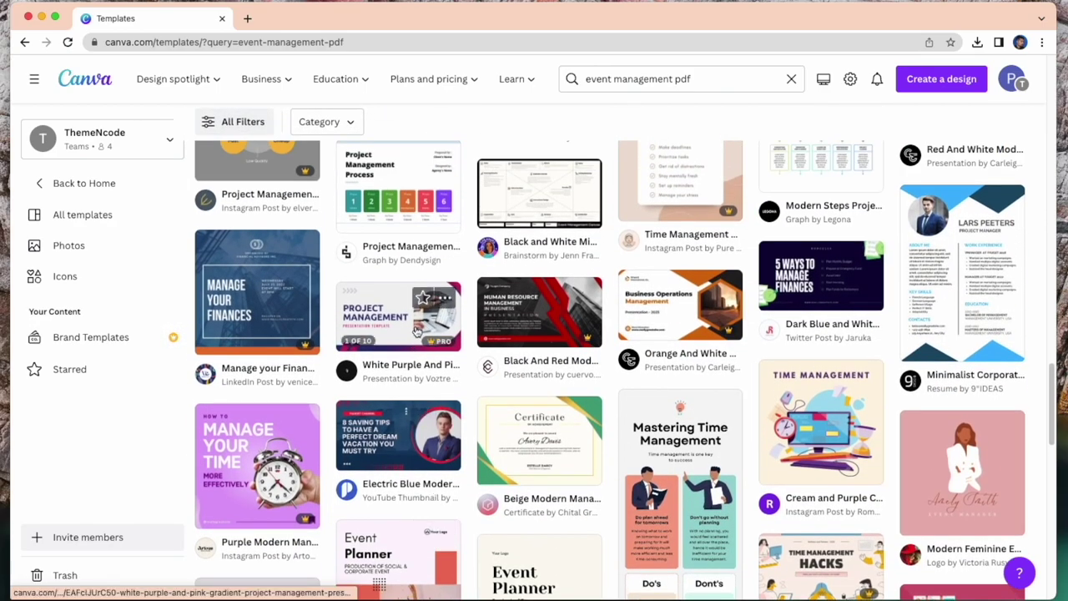
pyautogui.click(519, 321)
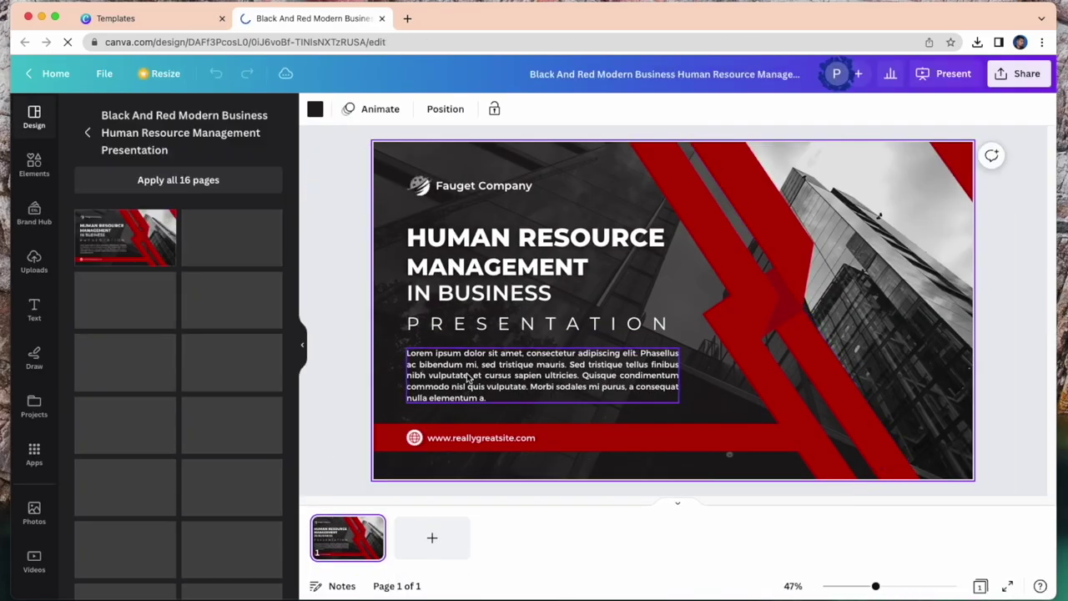
# Replace HUMAN RESOURCE in the cover heading with EVENT
pyautogui.scroll(-4, 218, 375)
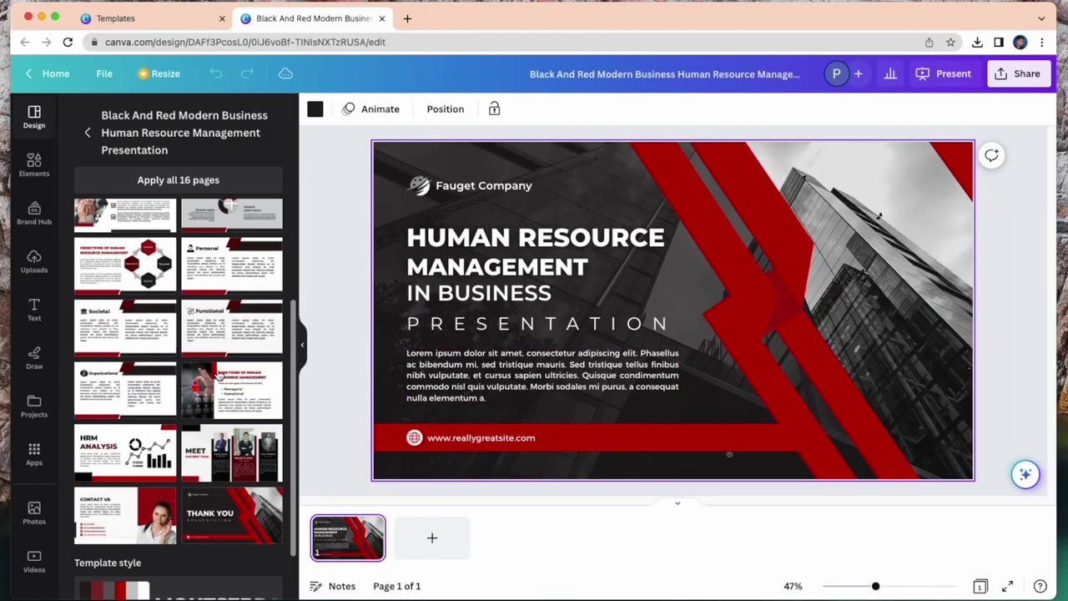
pyautogui.scroll(-2, 219, 376)
pyautogui.scroll(10, 218, 375)
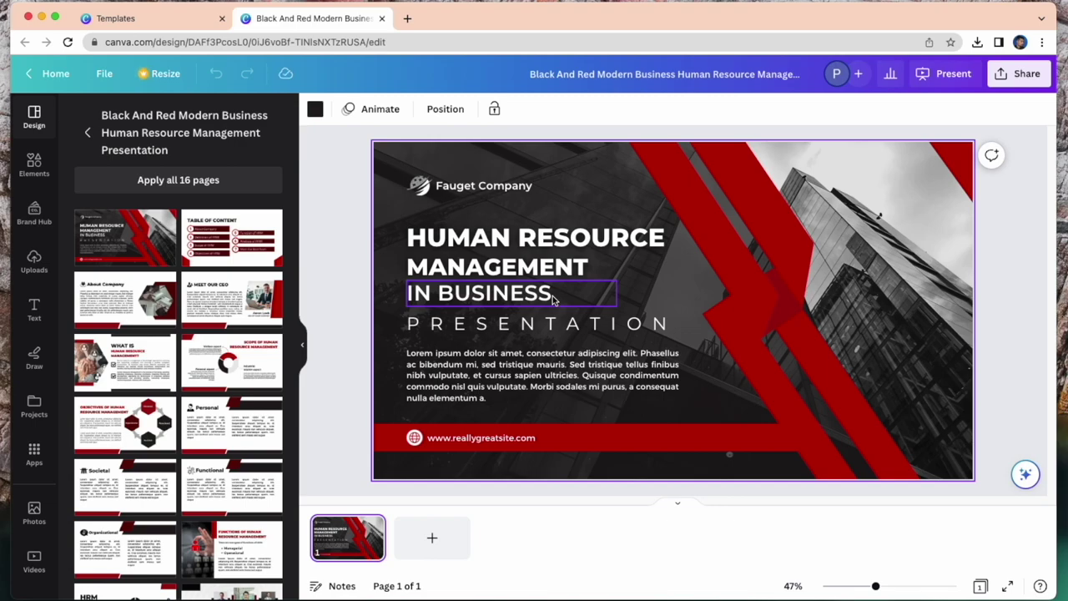
pyautogui.click(554, 239)
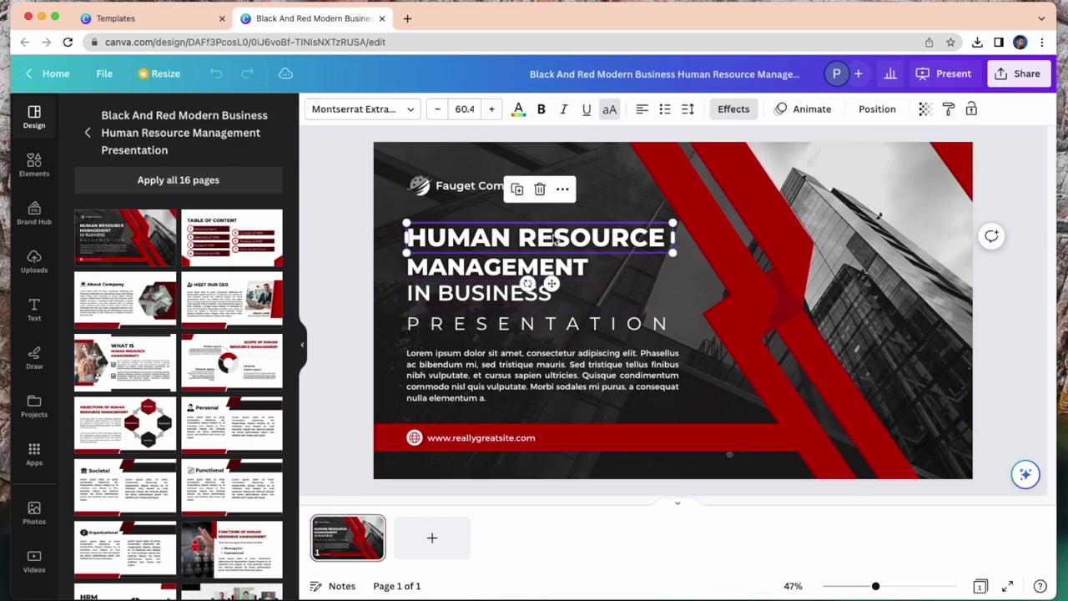
pyautogui.doubleClick(611, 242)
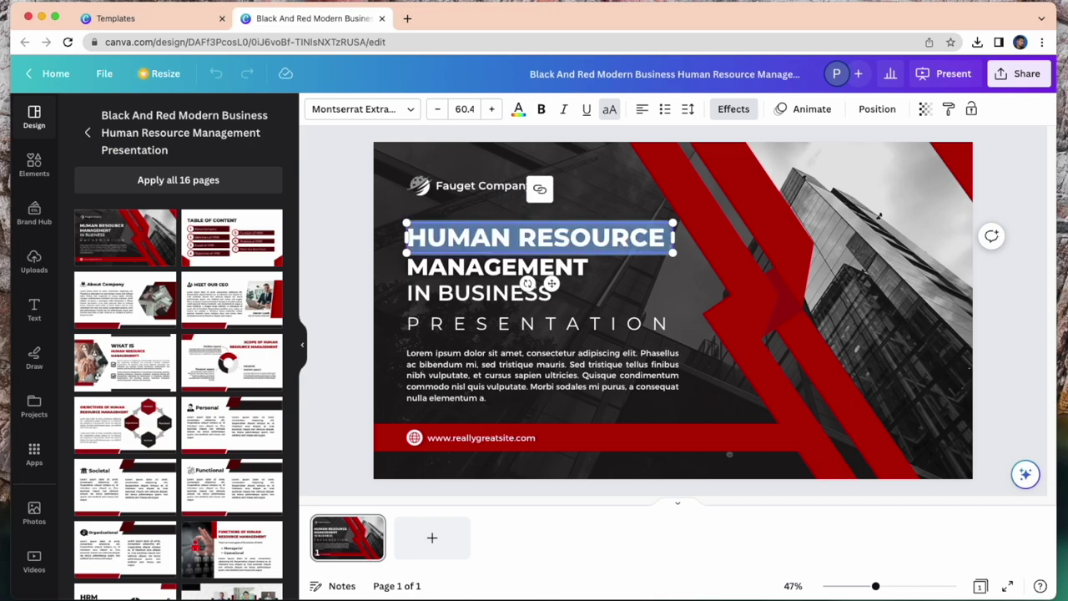
pyautogui.press('BackSpace')
pyautogui.write('EVENT')
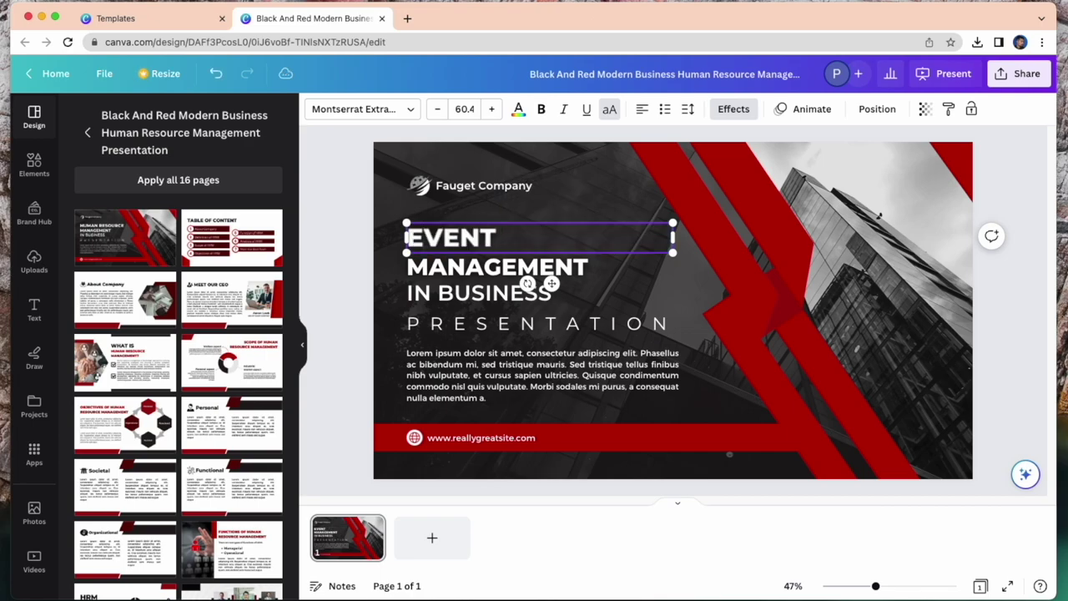
# Finish the IN BUSINESS title line and add a blank second page
pyautogui.click(501, 292)
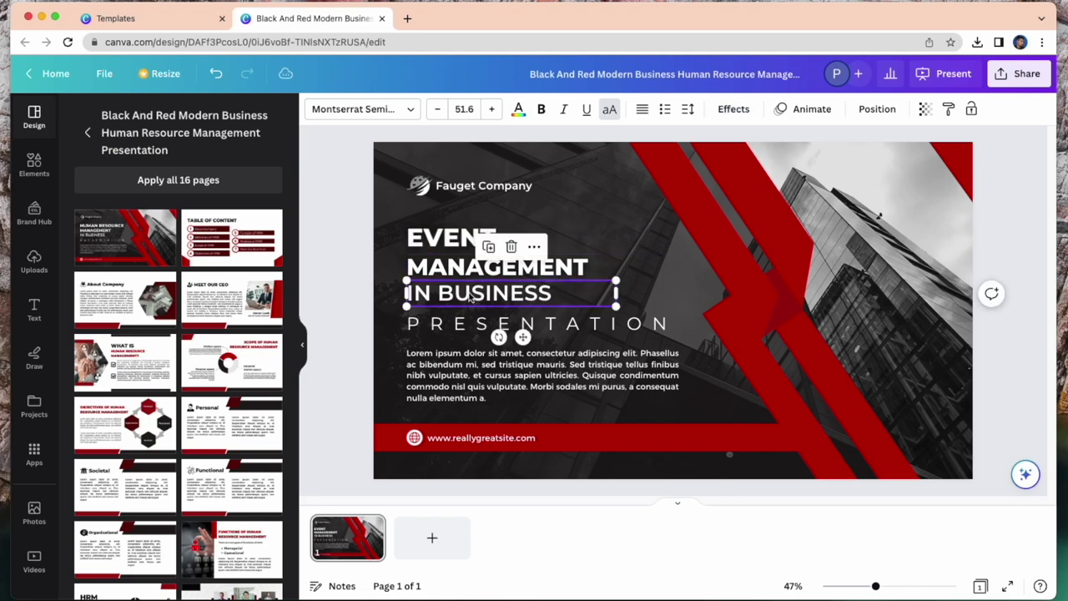
pyautogui.doubleClick(552, 294)
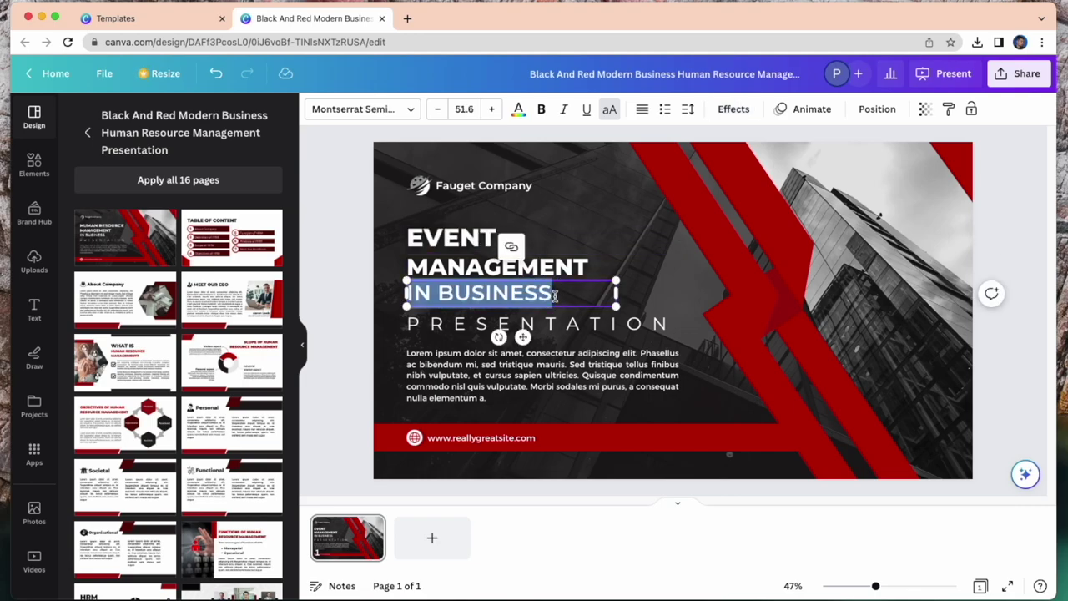
pyautogui.click(727, 243)
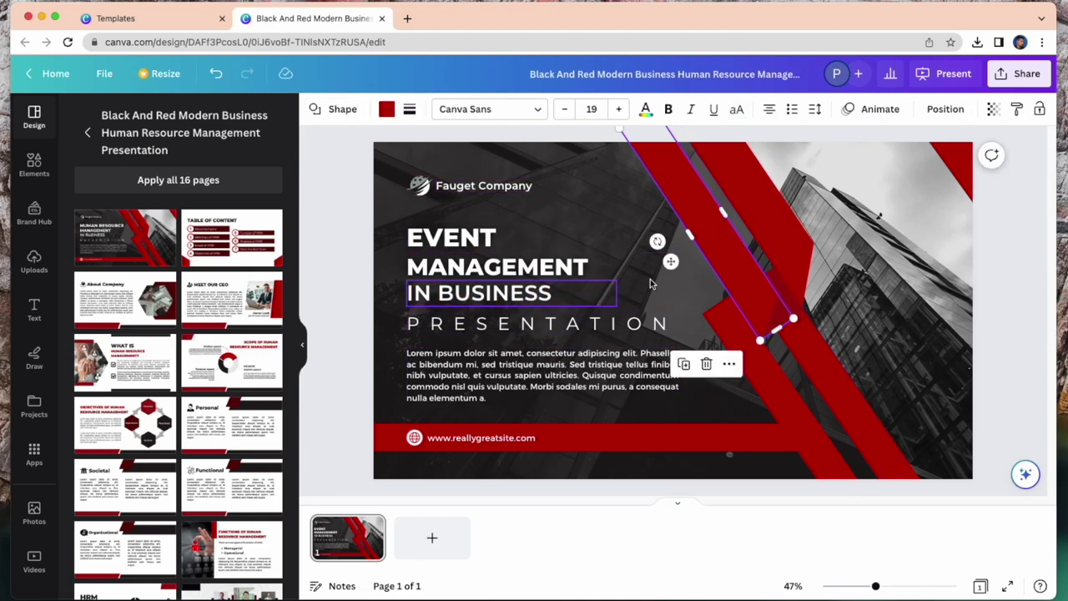
pyautogui.click(430, 534)
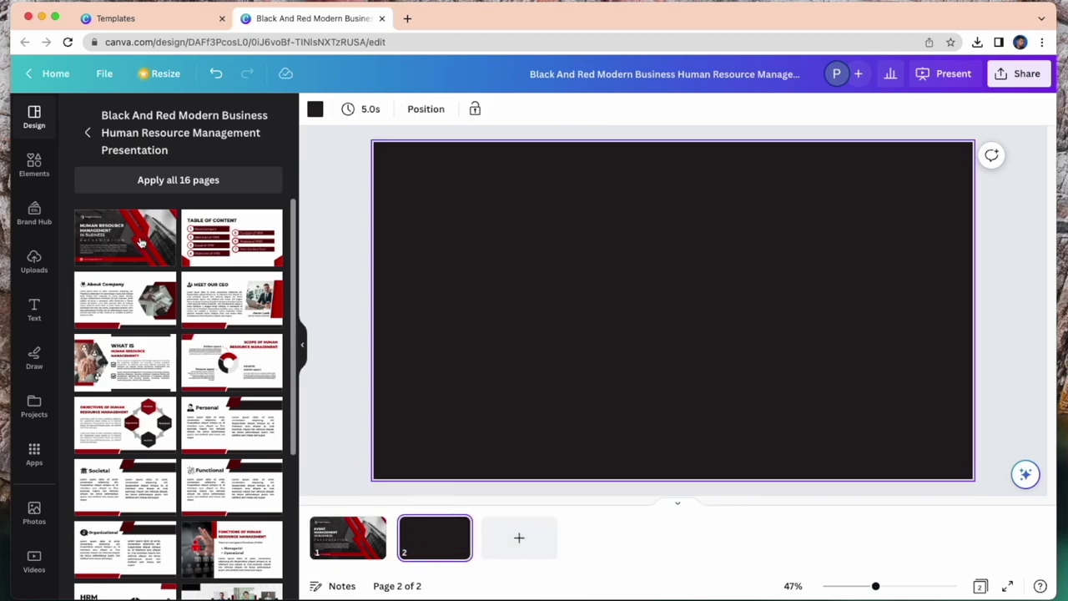
# Fill pages 2–5 with Table of Content, About Company, Scope of HRM and What Is HRM layouts
pyautogui.click(198, 239)
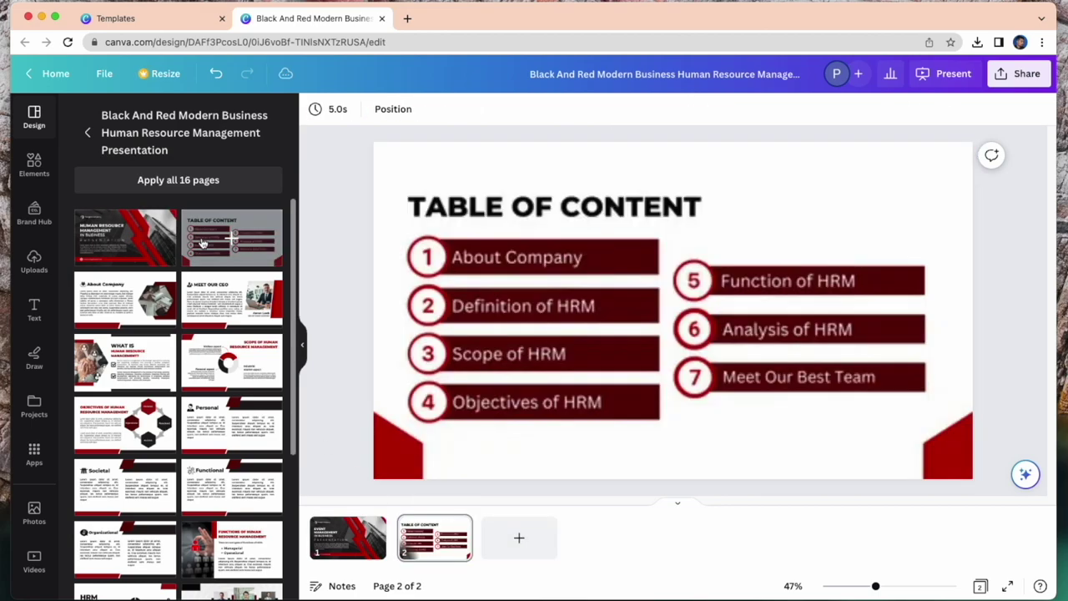
pyautogui.click(515, 537)
pyautogui.click(133, 300)
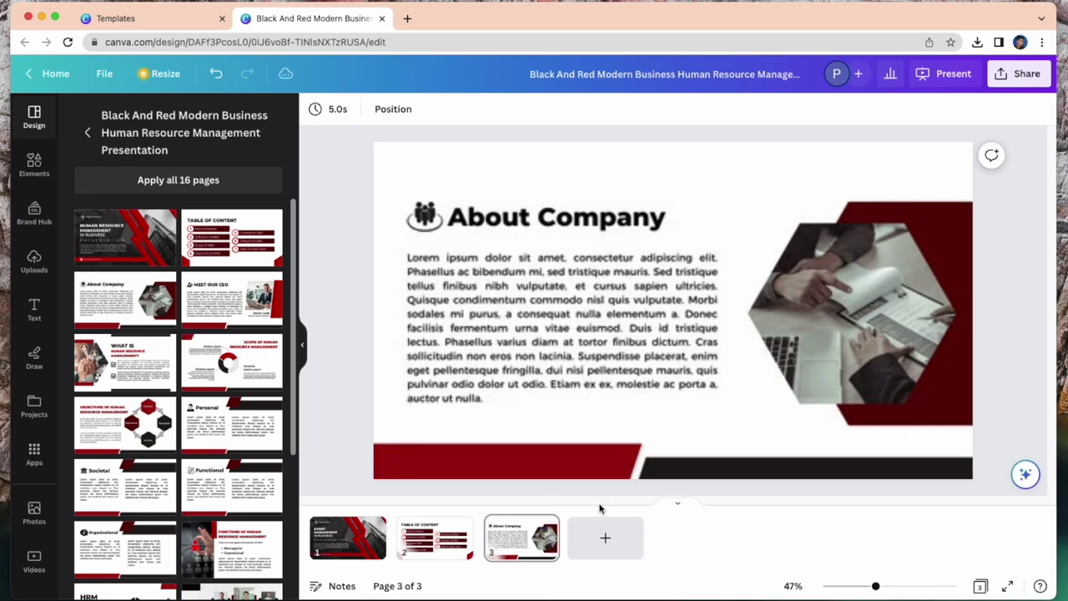
pyautogui.click(589, 554)
pyautogui.click(240, 355)
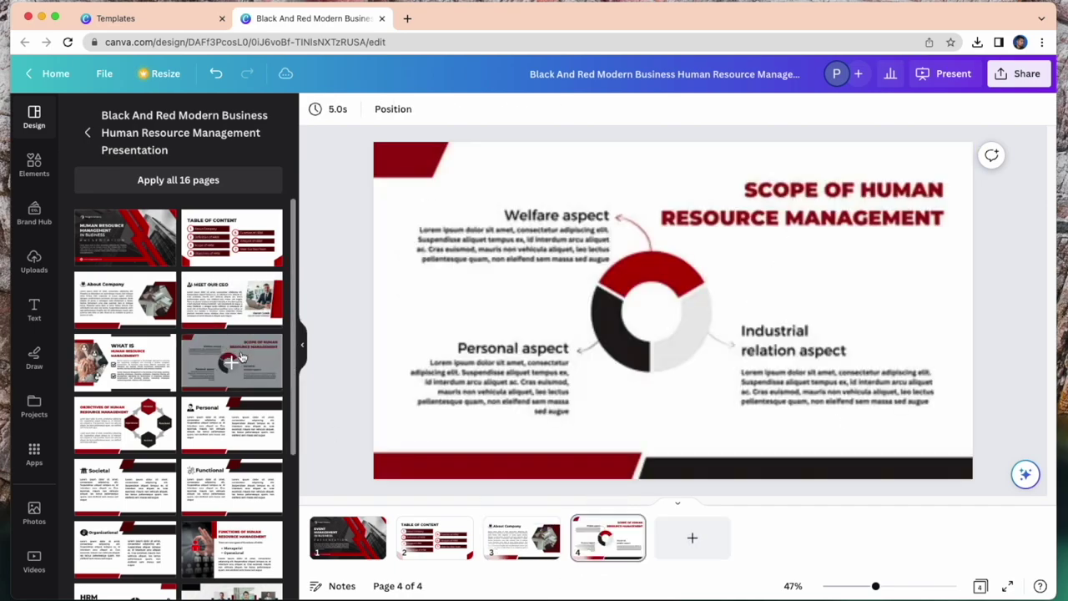
pyautogui.click(643, 544)
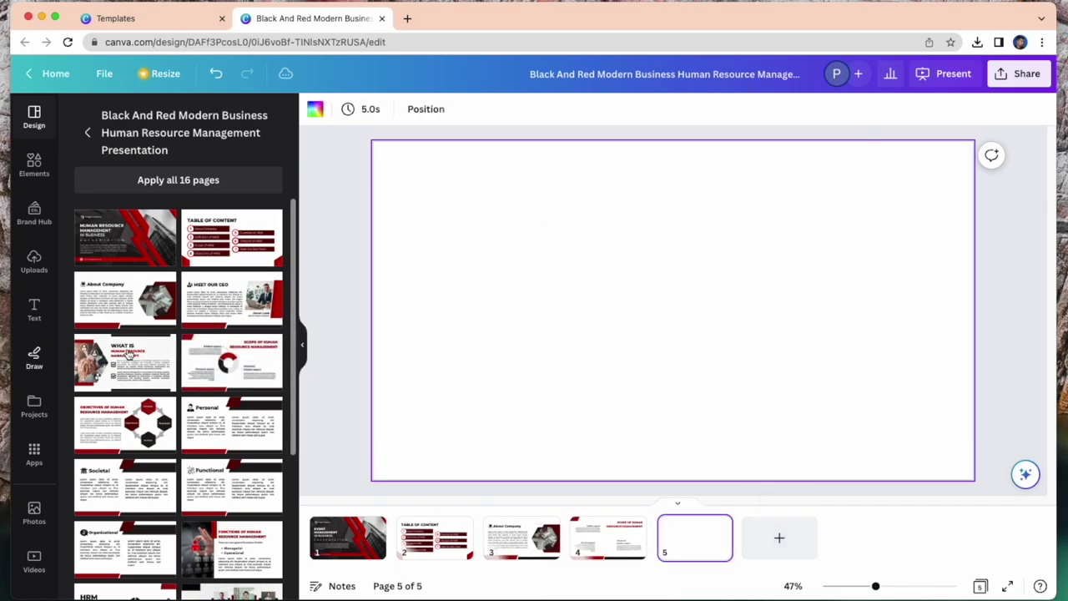
pyautogui.click(127, 357)
# Add a sixth page; apply Functions of HRM to page 5 and Meet team to page 6
pyautogui.click(776, 538)
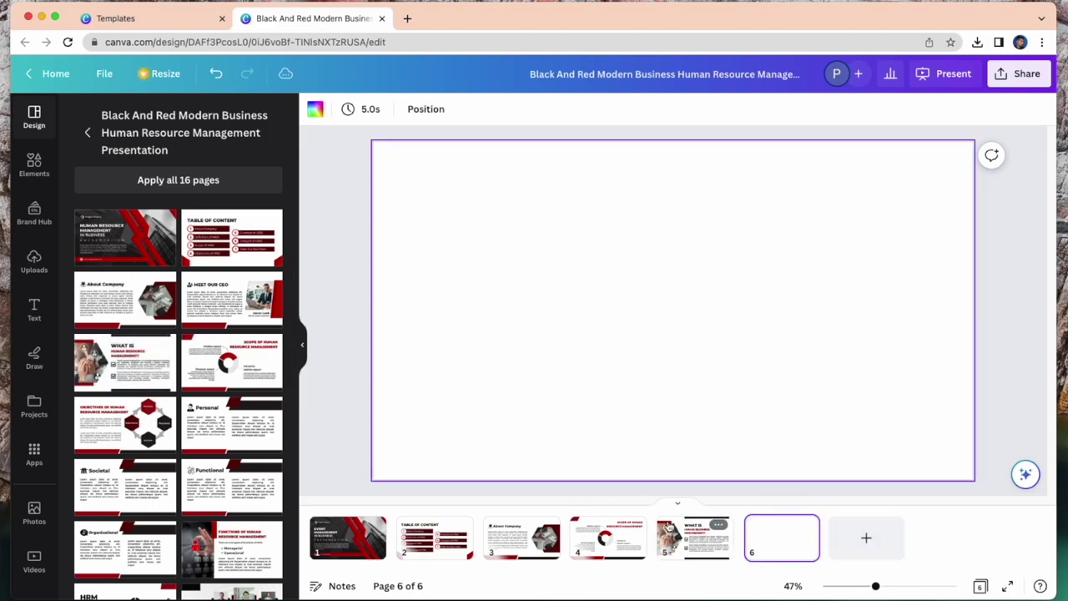
pyautogui.scroll(-1, 209, 526)
pyautogui.click(212, 536)
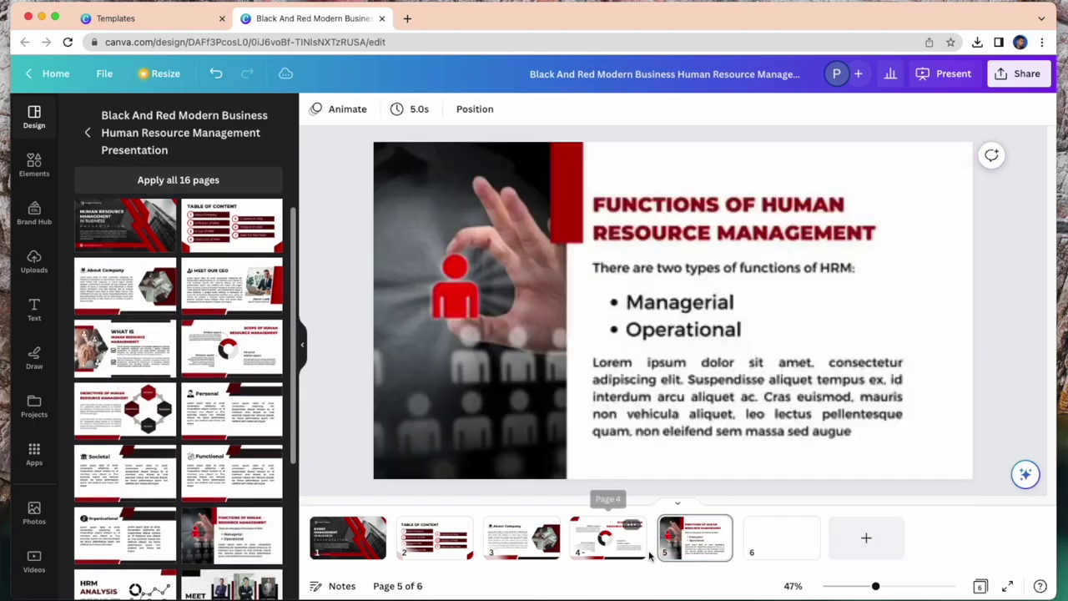
pyautogui.click(752, 554)
pyautogui.scroll(-5, 215, 377)
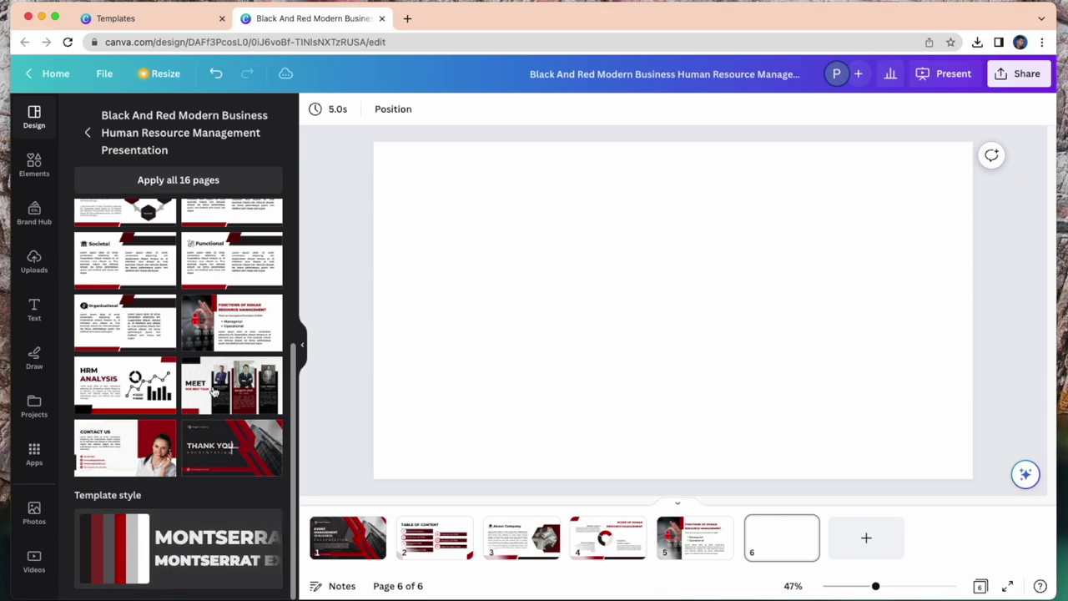
pyautogui.click(215, 378)
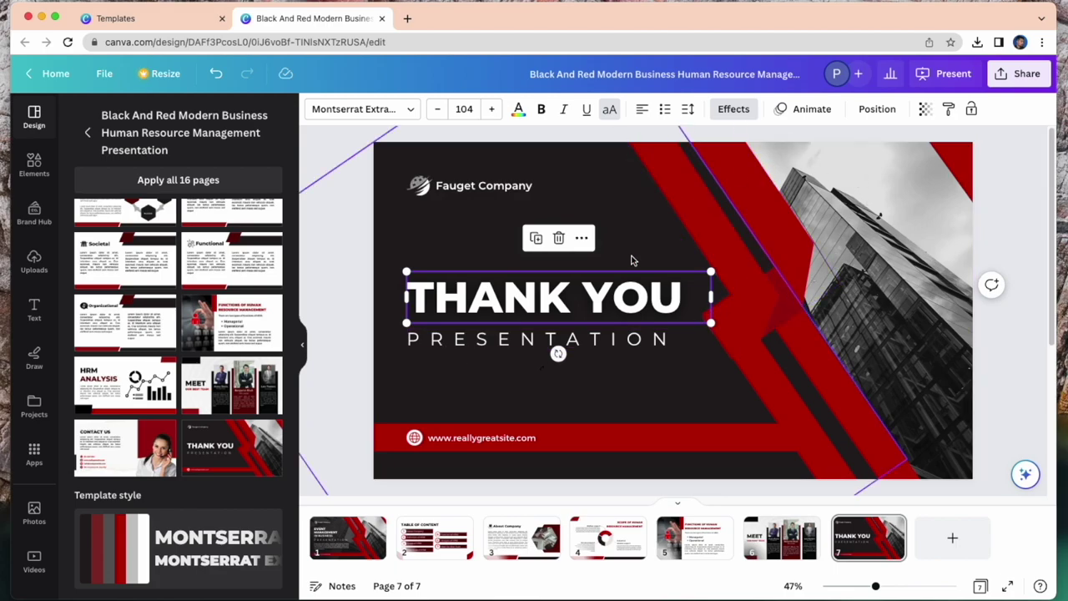
# Review pages 1 and 2, then select the building photo on the title page
pyautogui.click(349, 541)
pyautogui.click(435, 543)
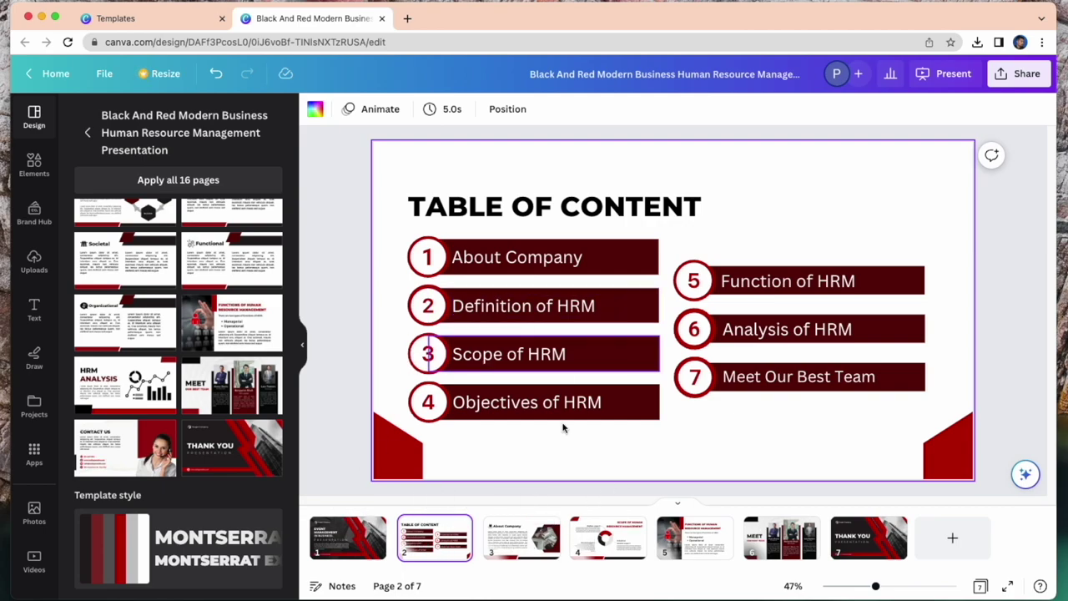
pyautogui.click(350, 539)
pyautogui.click(434, 538)
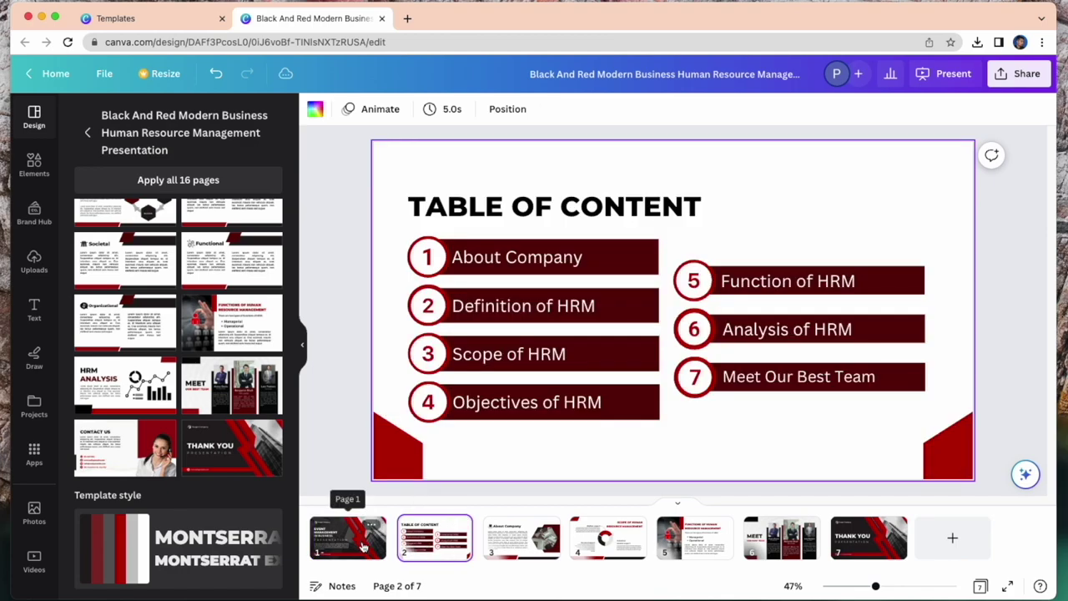
pyautogui.click(363, 547)
pyautogui.click(886, 230)
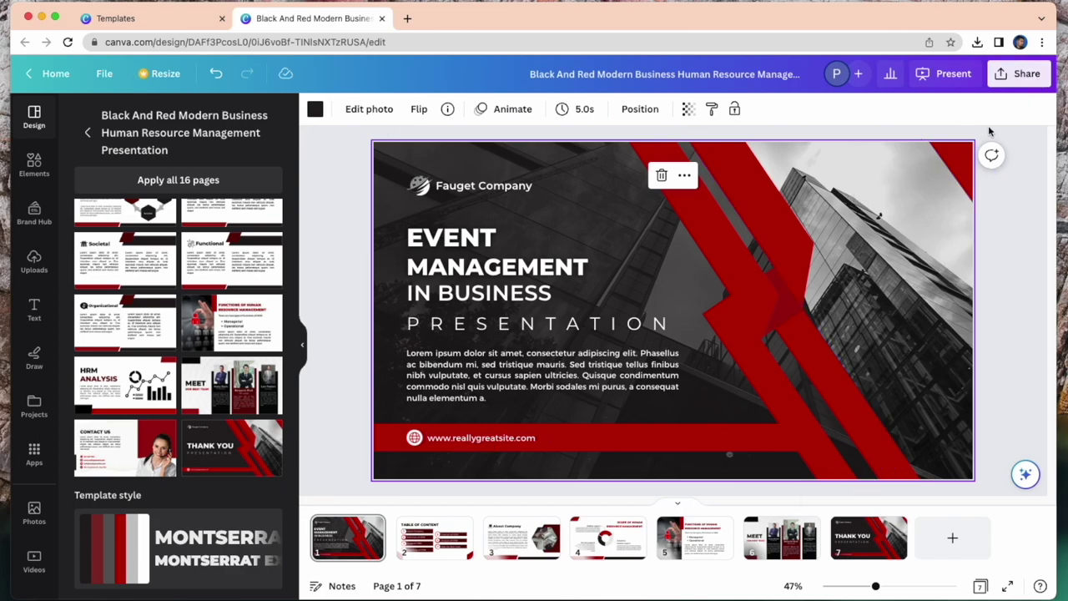
# Nudge the red diagonal stripe, then download all 7 pages as a PDF Standard file
pyautogui.click(1022, 73)
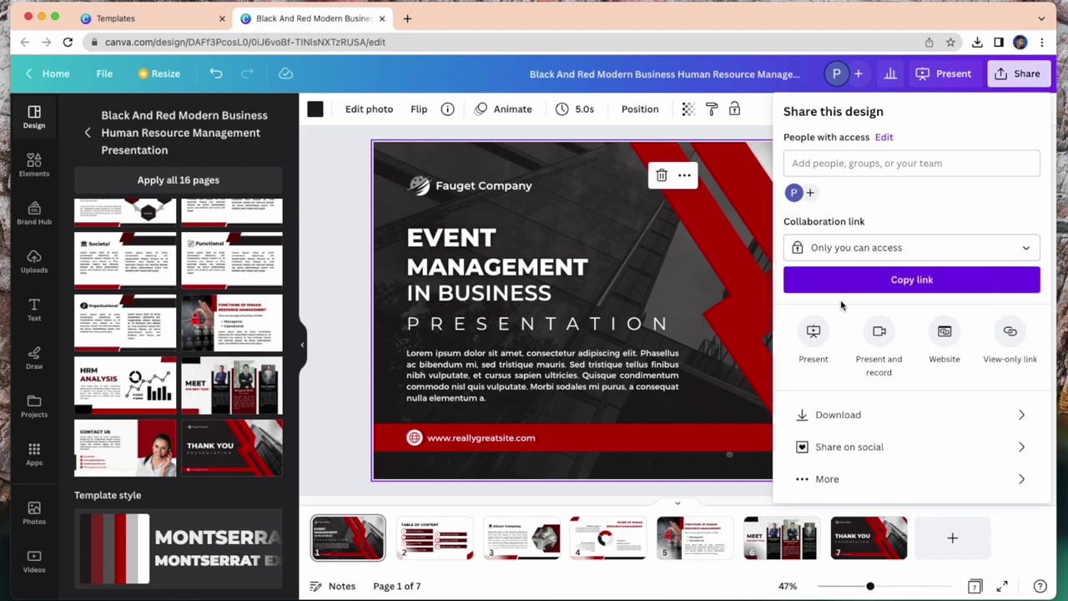
pyautogui.click(838, 415)
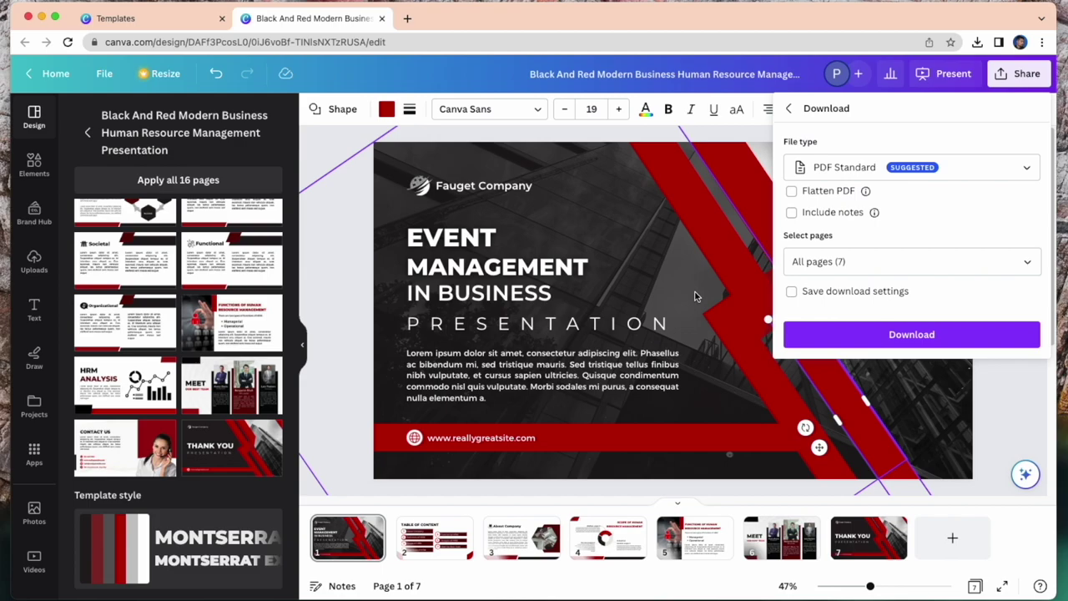
pyautogui.moveTo(756, 198); pyautogui.dragTo(689, 215)
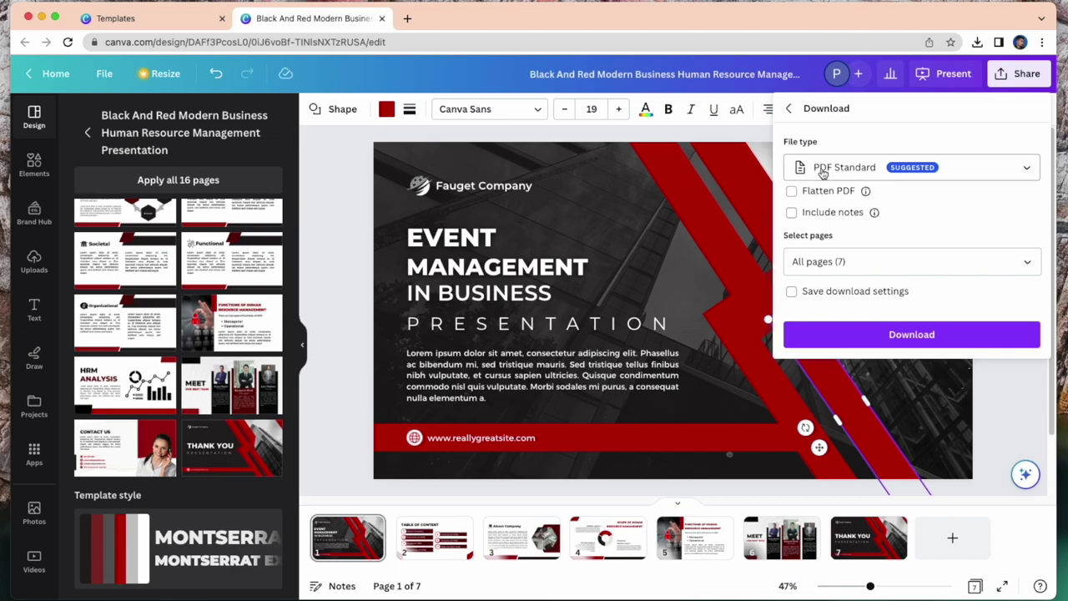
pyautogui.click(971, 173)
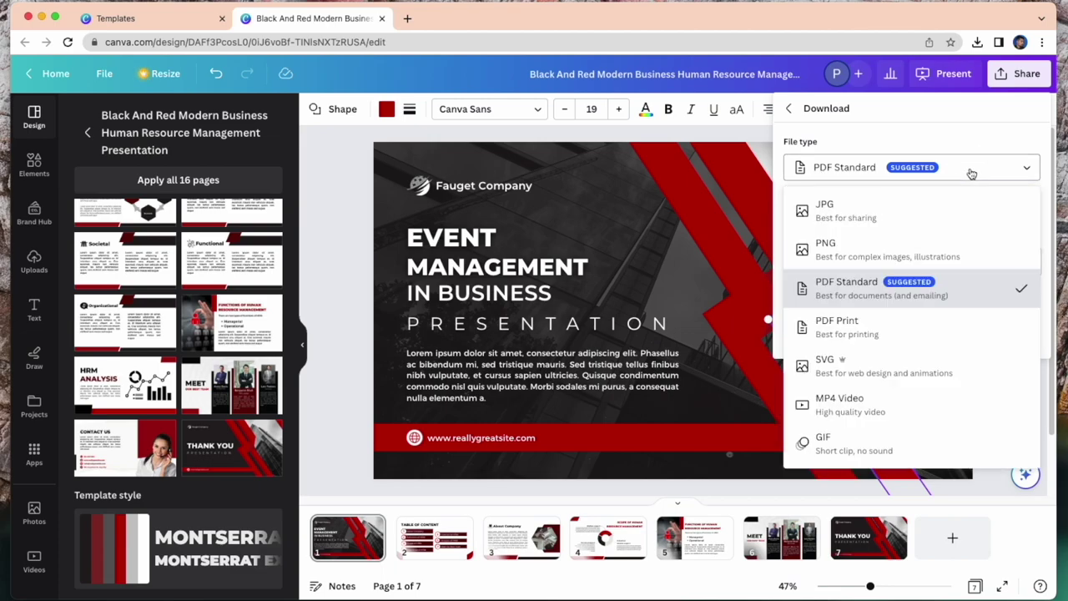
pyautogui.click(955, 172)
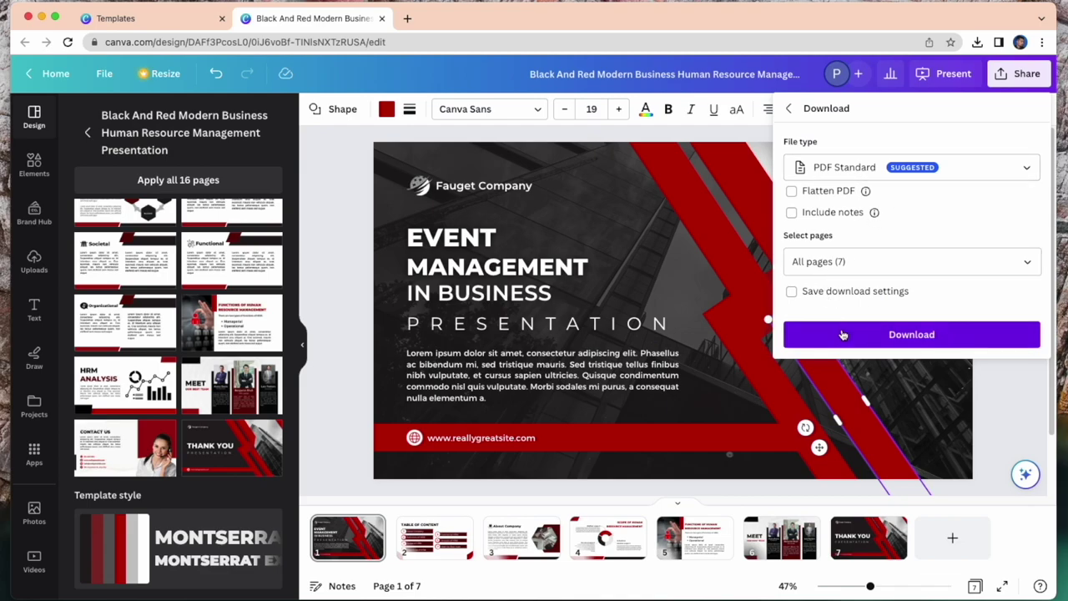
pyautogui.click(842, 334)
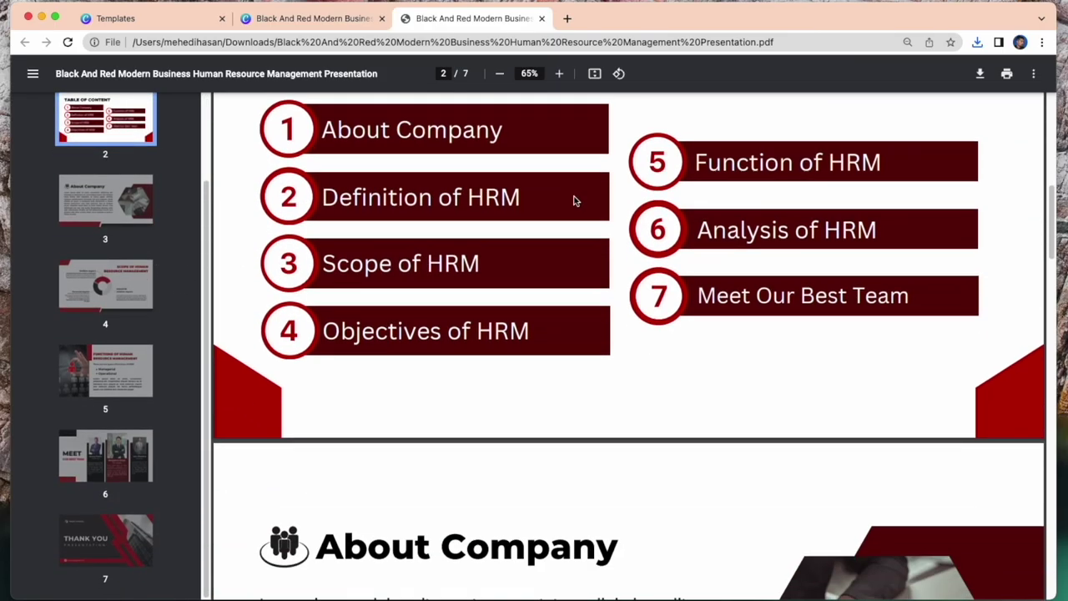
# Scroll through the downloaded presentation PDF to its table of contents page
pyautogui.scroll(10, 424, 233)
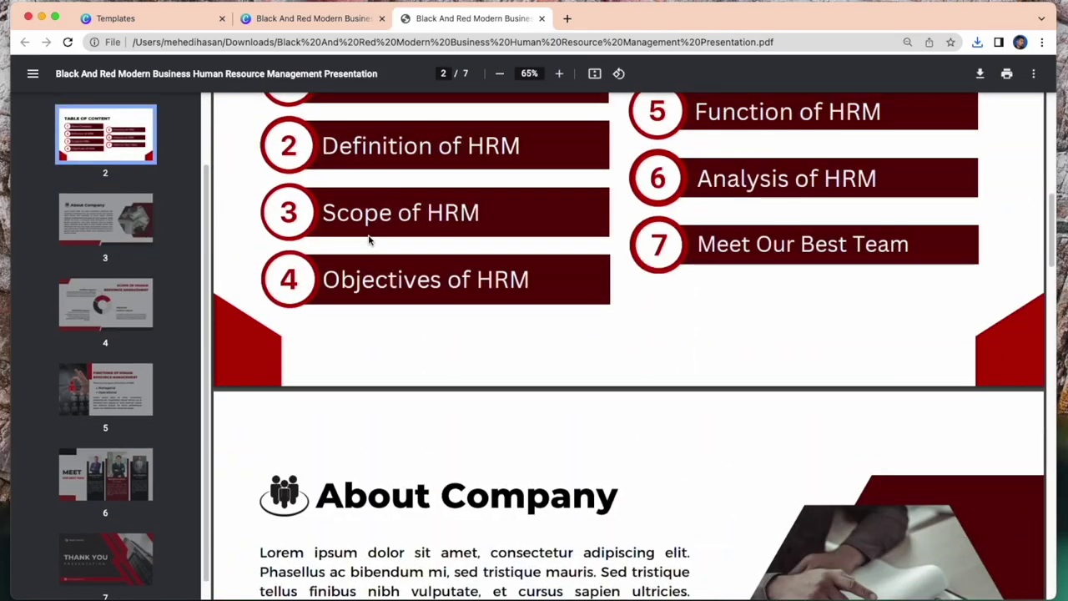
pyautogui.scroll(-5, 425, 233)
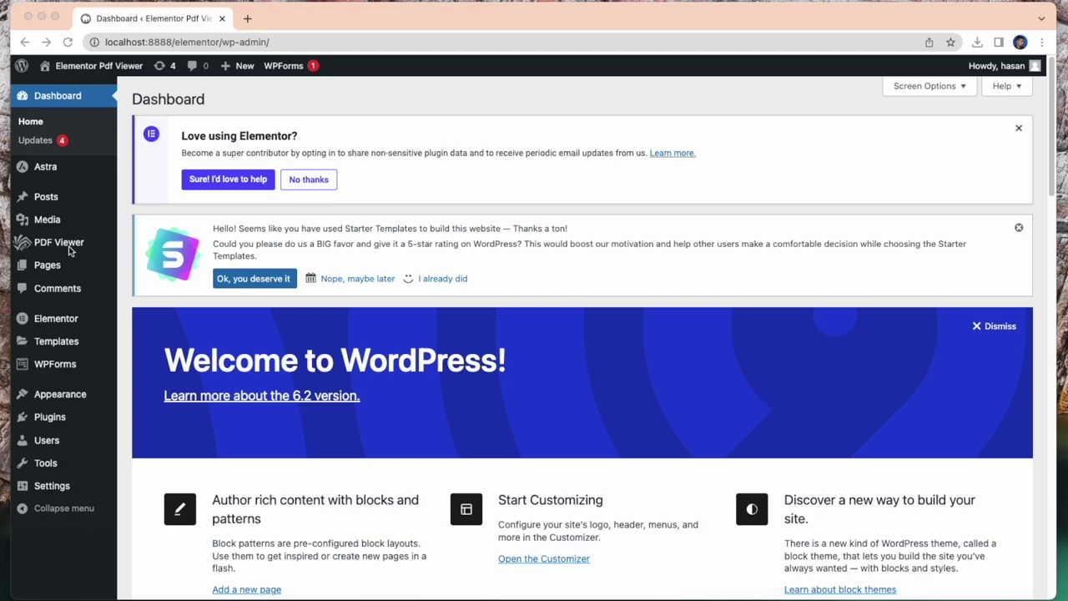
# Bring up the PDF Viewer submenu in the WordPress admin sidebar
pyautogui.moveTo(59, 246)
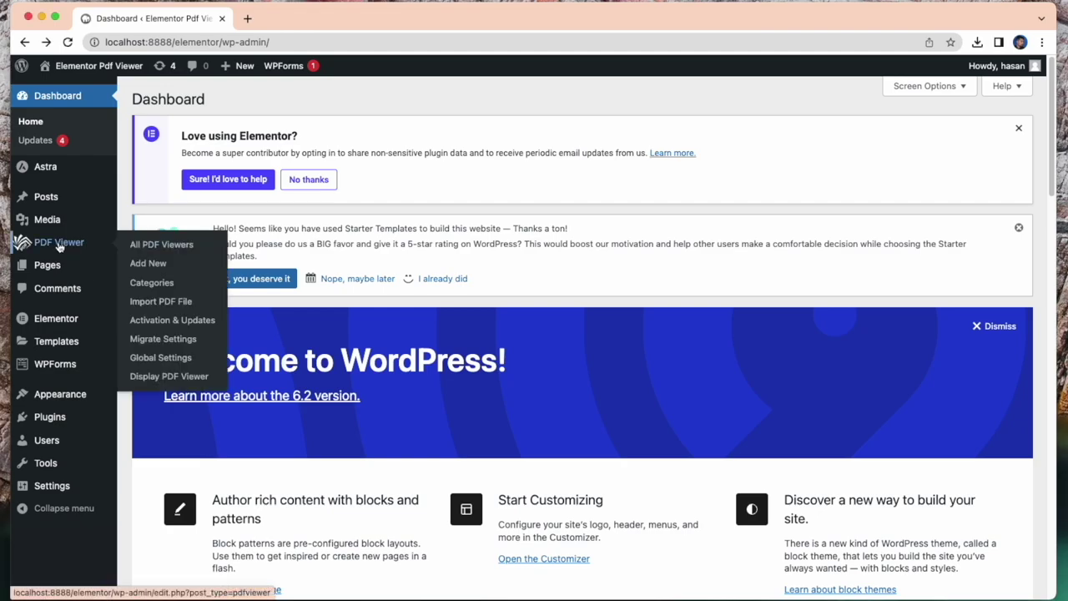
# Create a new PDF Viewer entry and title it 'event management'
pyautogui.click(154, 267)
pyautogui.scroll(-5, 371, 392)
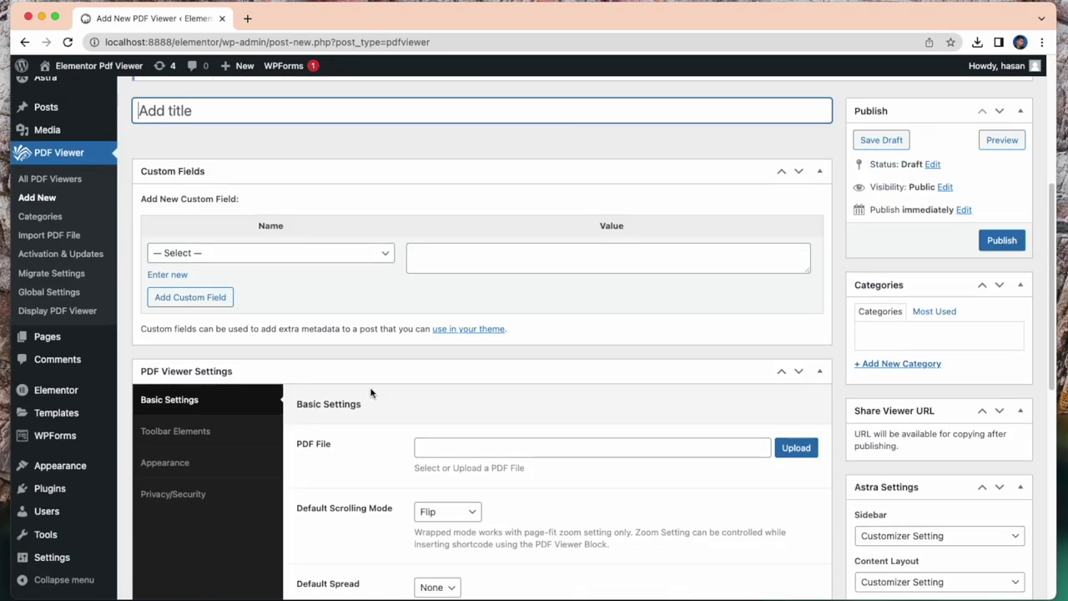
pyautogui.scroll(-4, 371, 392)
pyautogui.scroll(6, 370, 389)
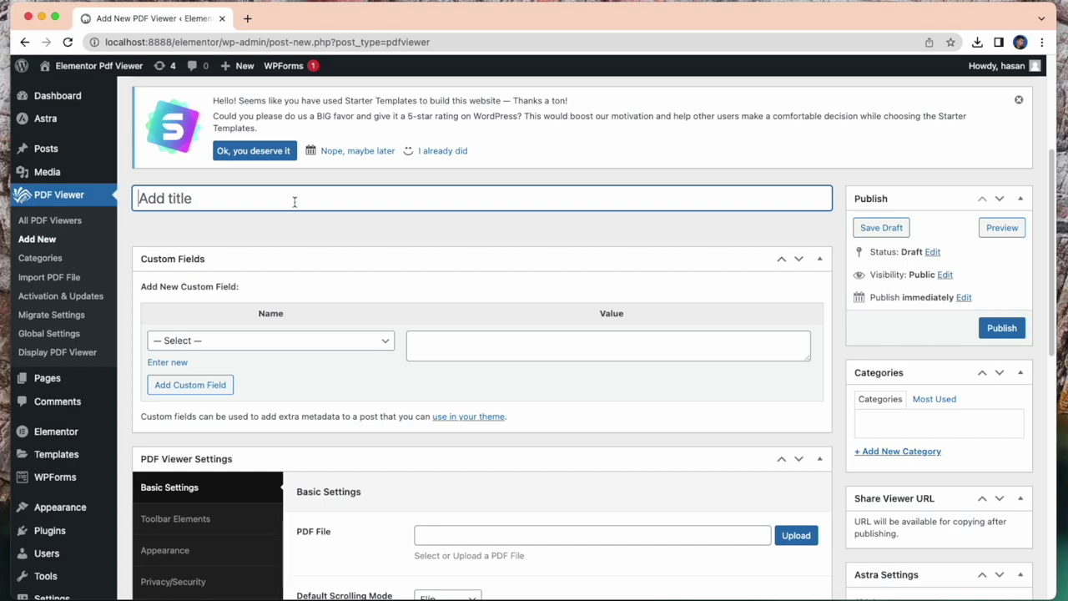
pyautogui.write('event management')
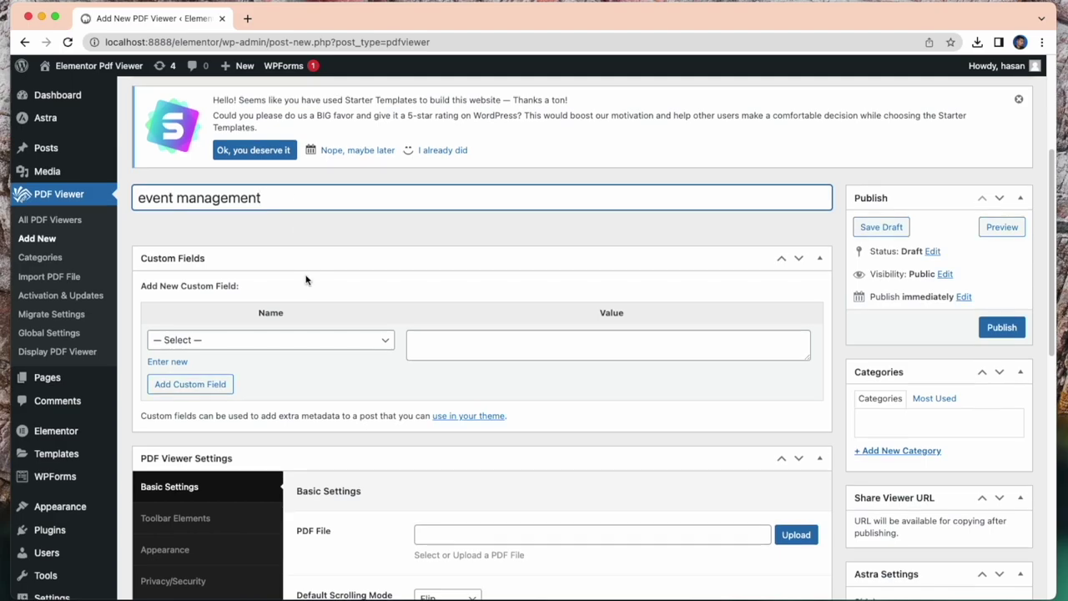
pyautogui.scroll(-5, 334, 351)
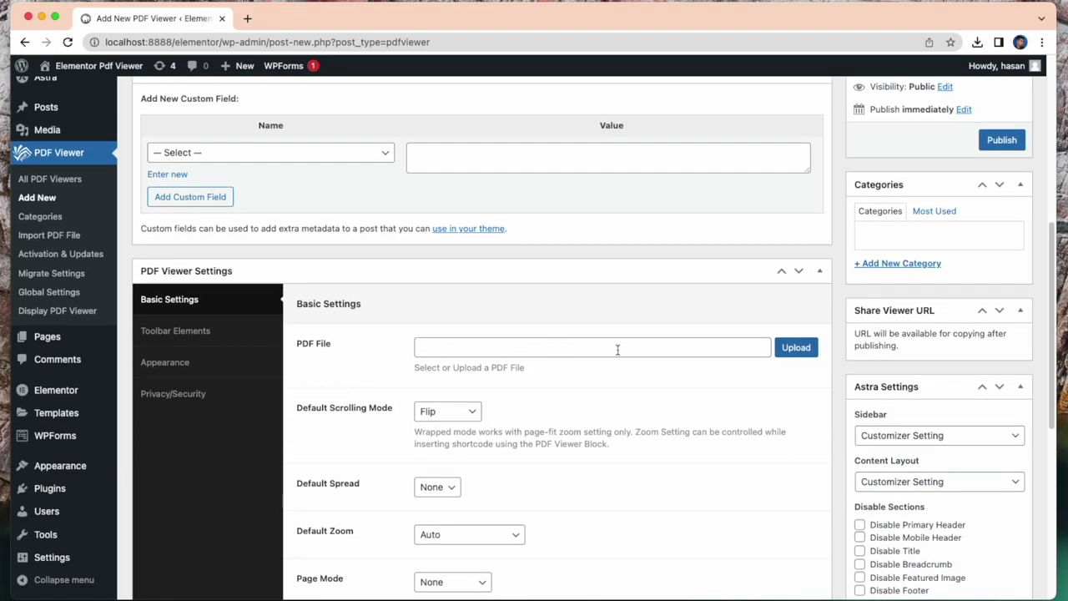
# Upload the downloaded Black And Red Modern Business presentation PDF and set it as the viewer's file
pyautogui.click(617, 350)
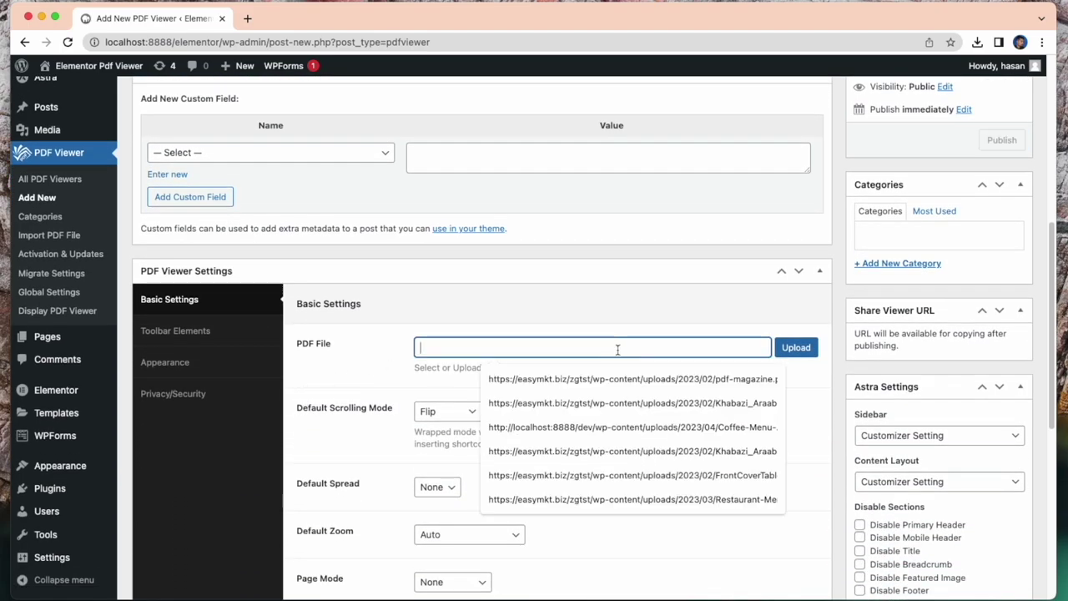
pyautogui.click(793, 348)
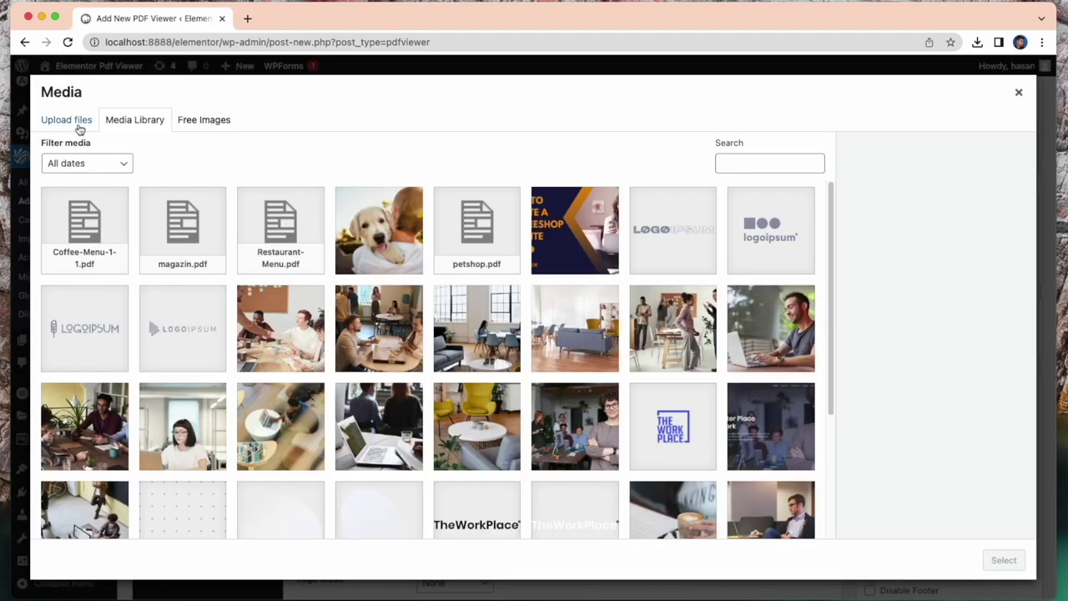
pyautogui.click(77, 124)
pyautogui.click(546, 335)
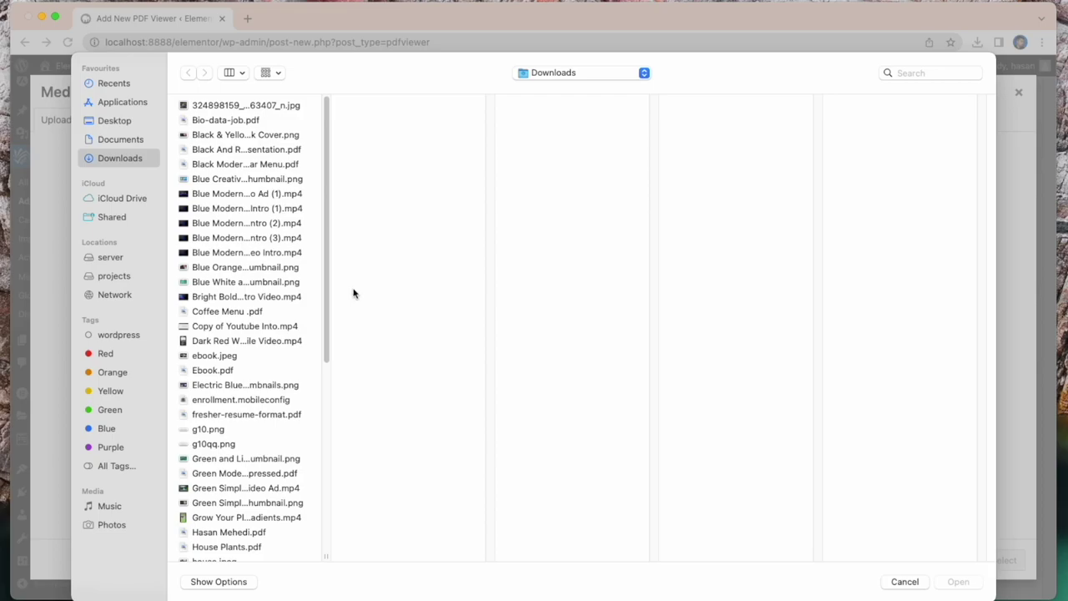
pyautogui.click(236, 150)
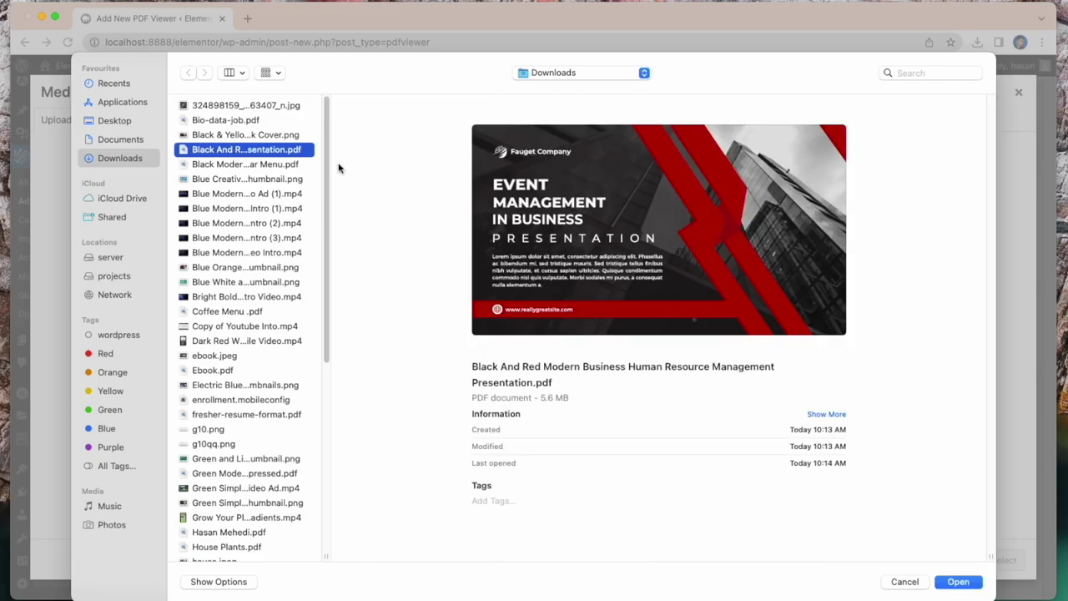
pyautogui.click(958, 582)
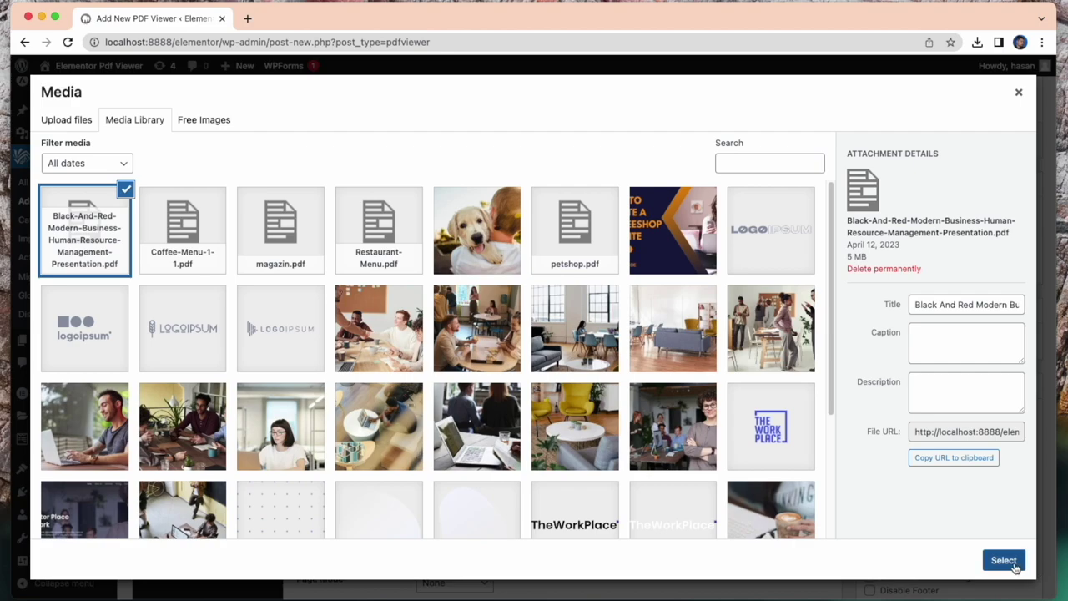
pyautogui.click(1005, 562)
pyautogui.scroll(-5, 596, 474)
# Set the last Media Library photo, colleagues at laptops, as the featured image
pyautogui.scroll(-4, 596, 473)
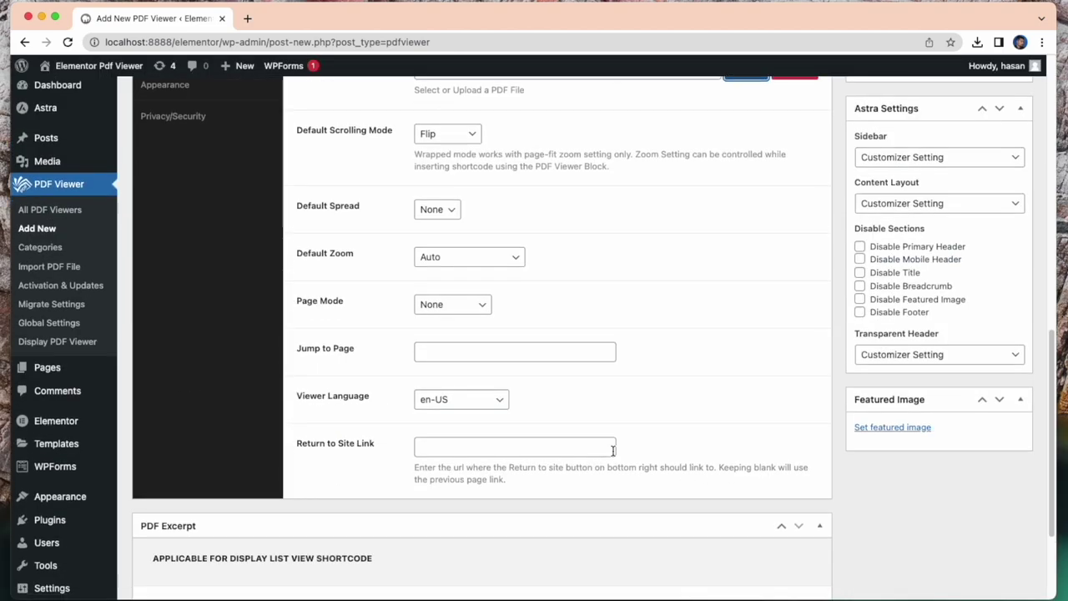
pyautogui.scroll(5, 493, 470)
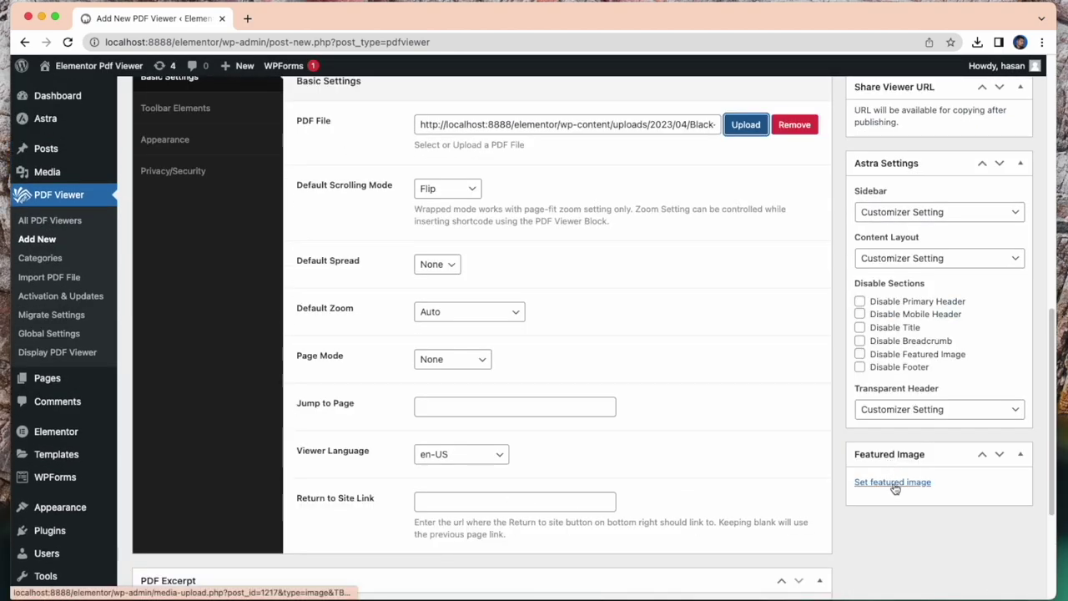
pyautogui.click(893, 484)
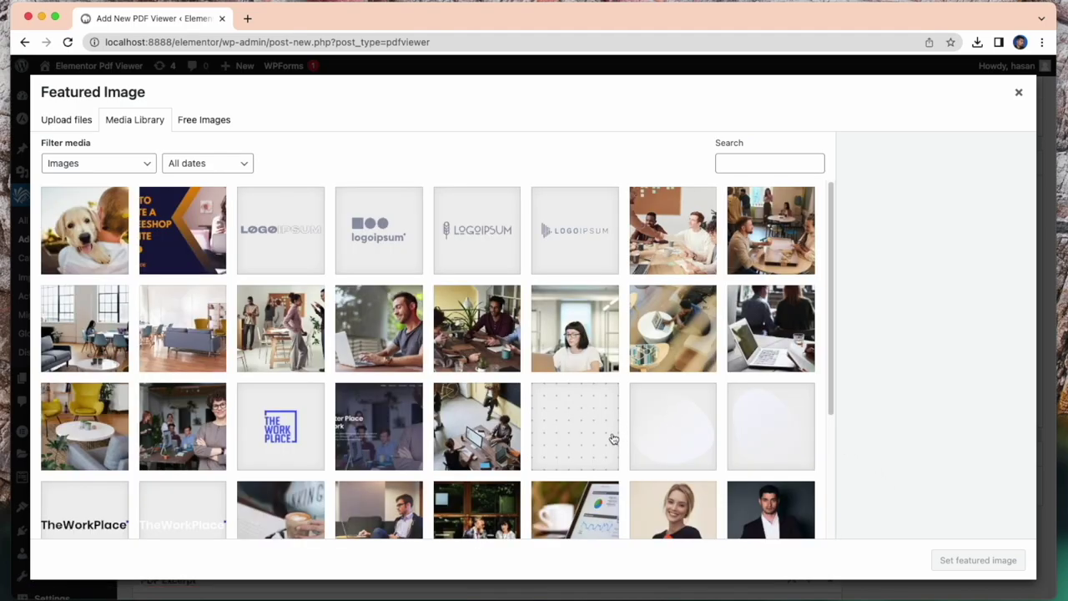
pyautogui.scroll(-2, 185, 459)
pyautogui.click(185, 460)
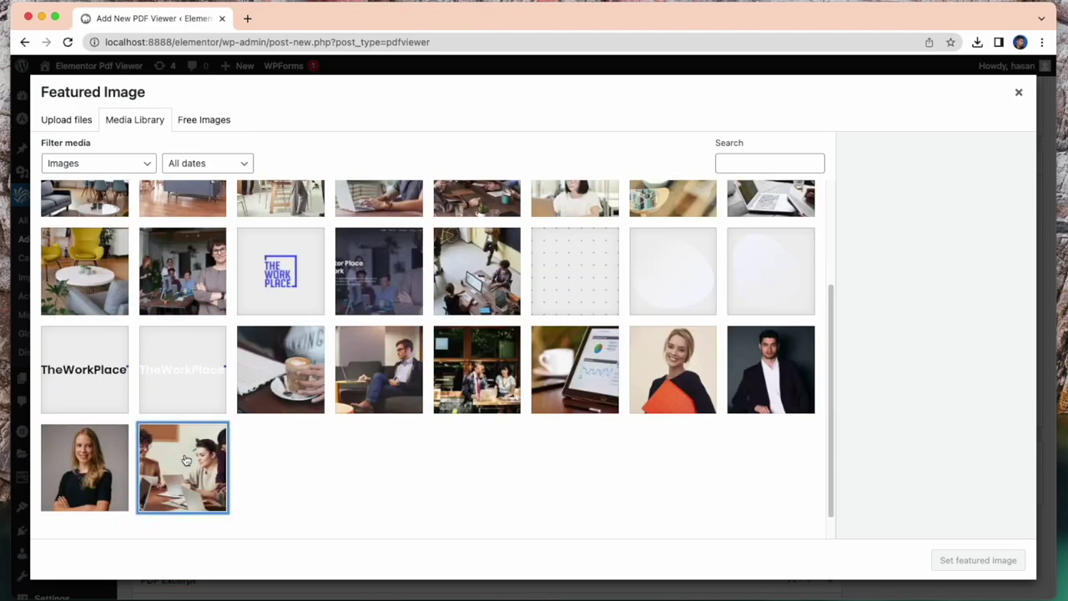
pyautogui.click(986, 568)
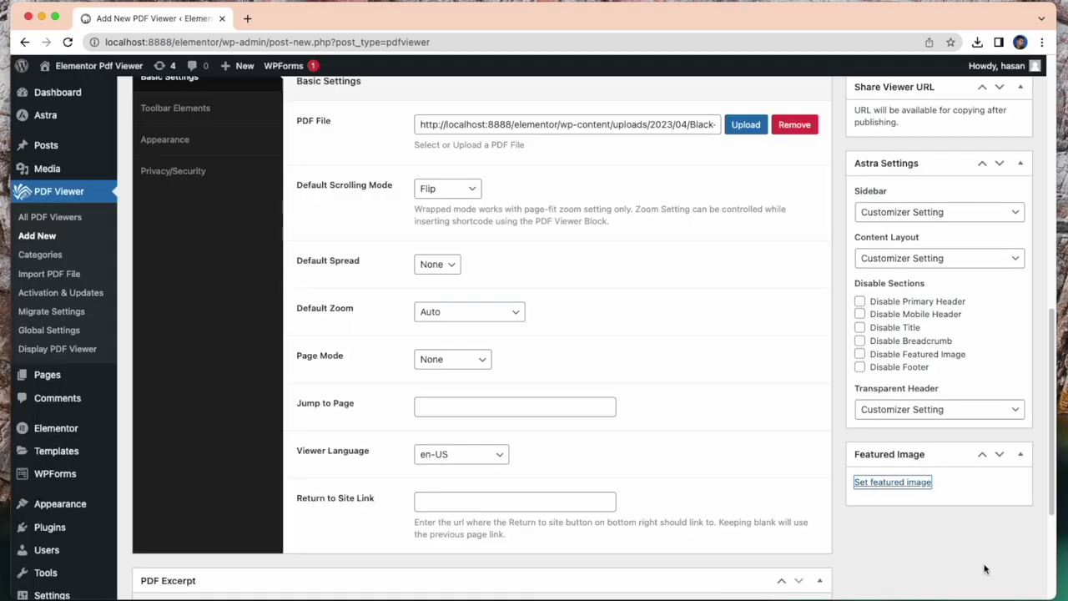
# Enter 'event management' as a new category name
pyautogui.scroll(3, 918, 518)
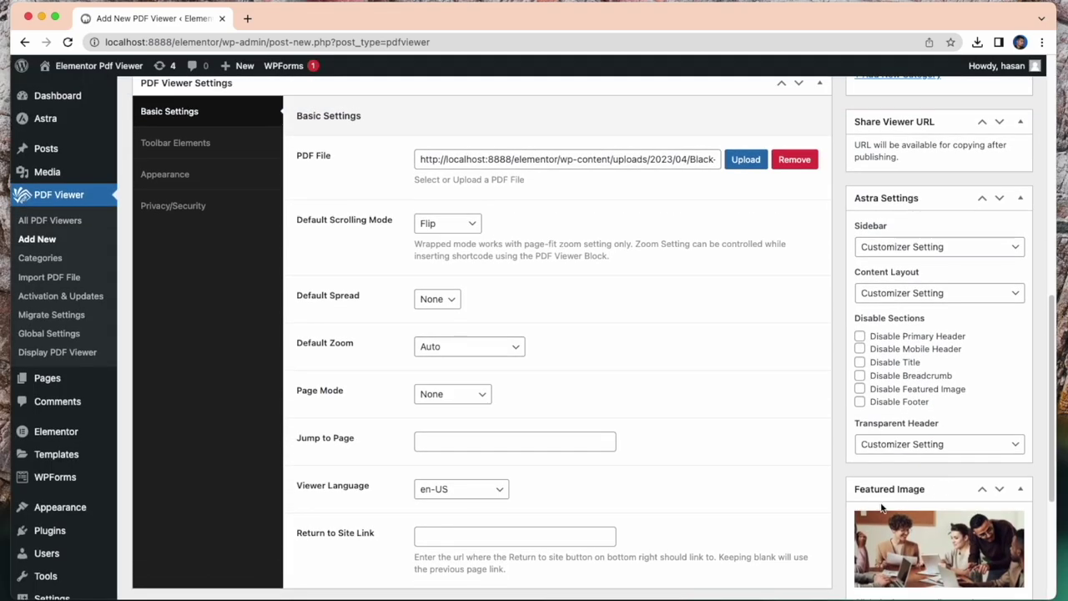
pyautogui.scroll(2, 868, 476)
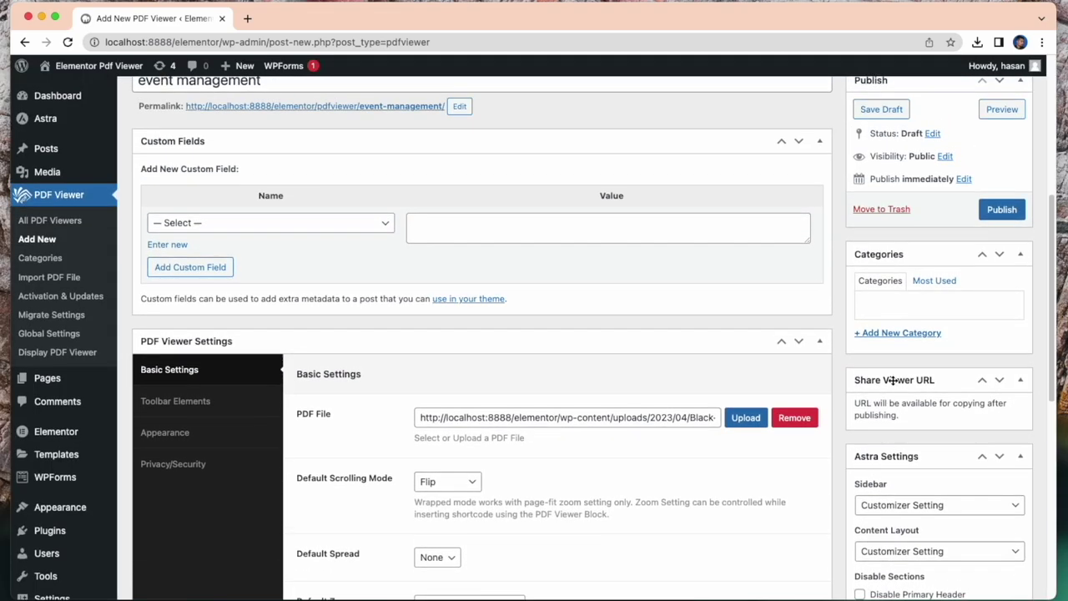
pyautogui.click(872, 333)
pyautogui.write('eve')
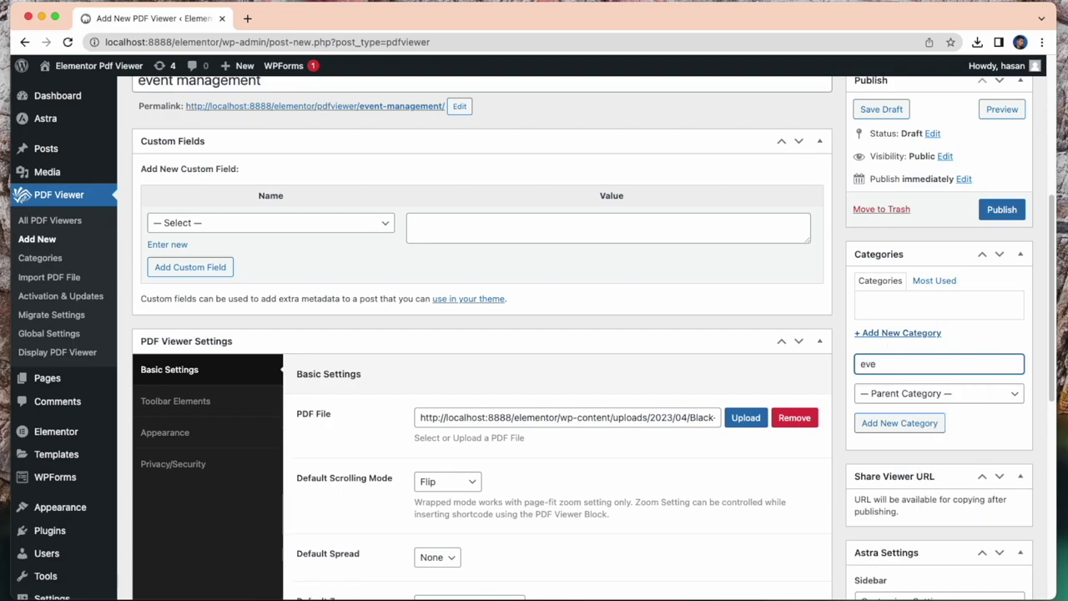
pyautogui.write('nt management')
pyautogui.scroll(3, 892, 439)
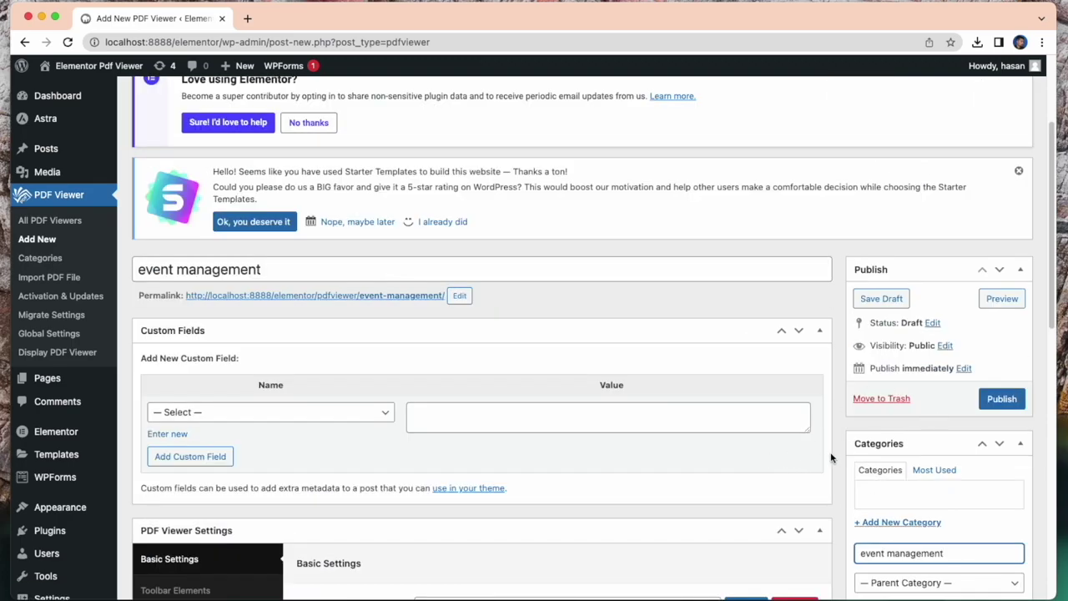
# Publish the event management PDF viewer and update it
pyautogui.click(998, 403)
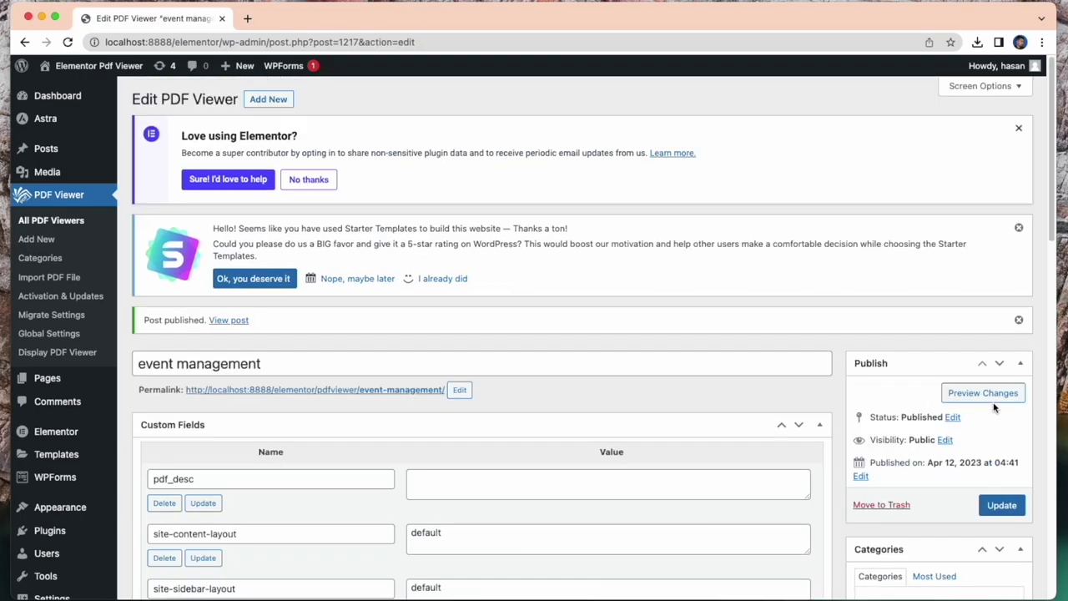
pyautogui.scroll(-2, 883, 506)
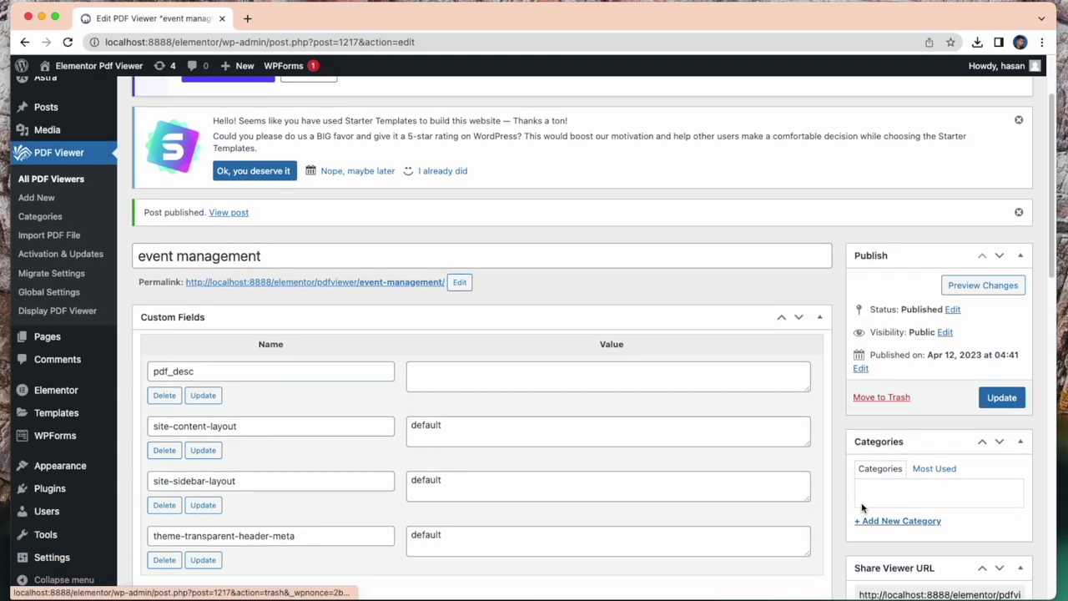
pyautogui.click(985, 398)
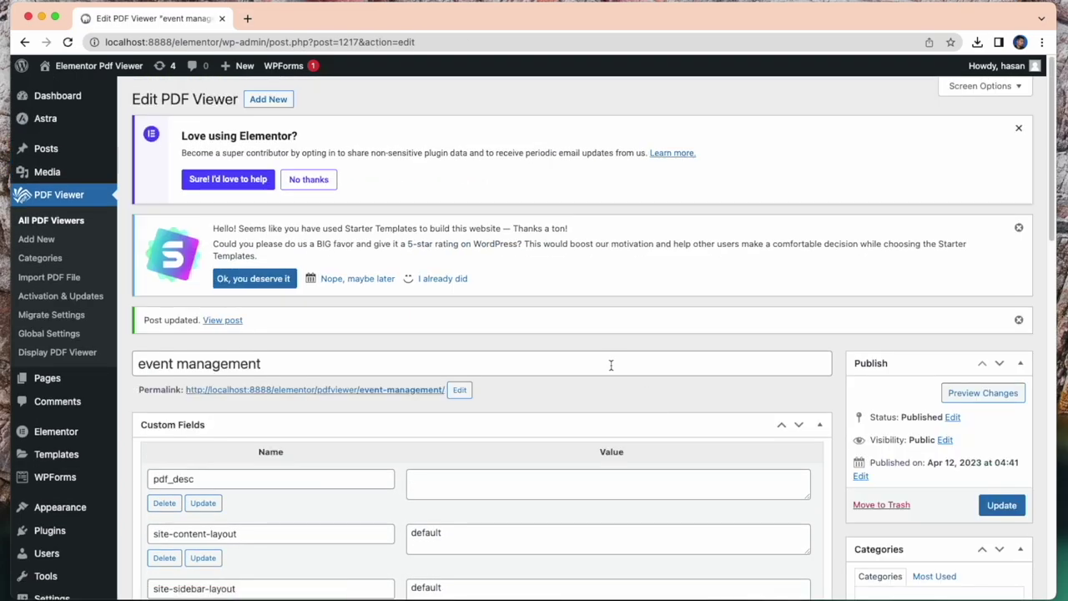
# Browse the All PDF Viewers list showing the new entry
pyautogui.click(54, 223)
pyautogui.scroll(-4, 347, 276)
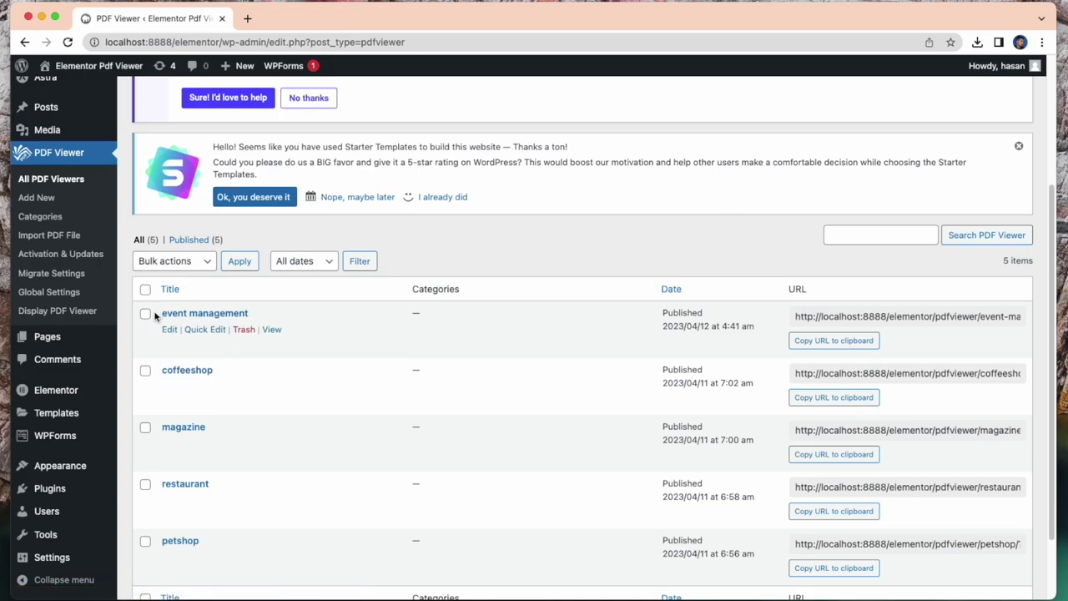
pyautogui.scroll(-1, 191, 346)
pyautogui.scroll(-2, 245, 348)
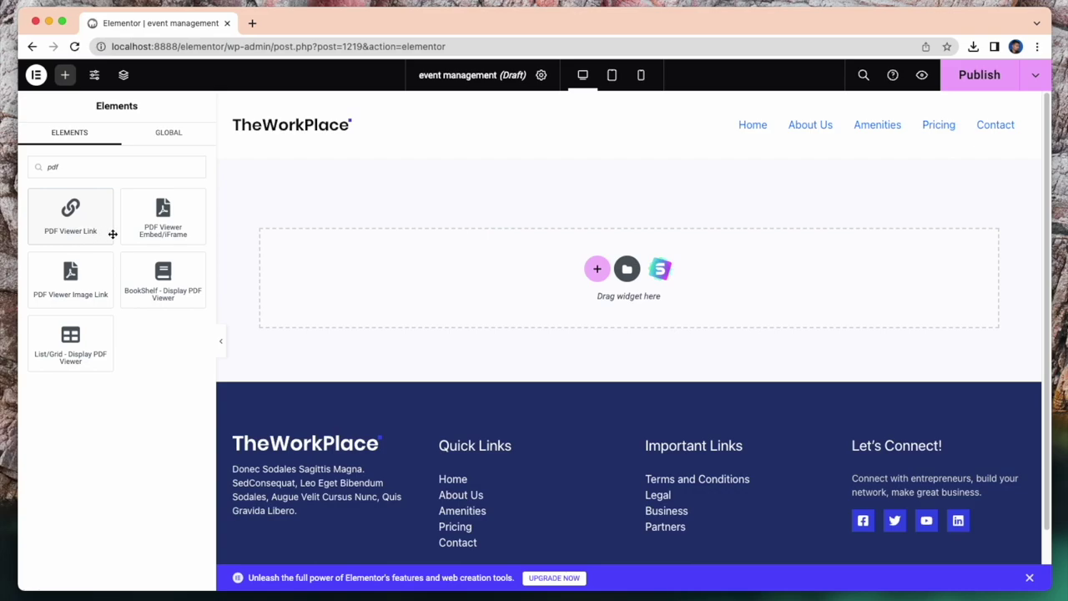
# Place a PDF Viewer Embed/iFrame widget in the empty section and select the event management viewer
pyautogui.moveTo(161, 212); pyautogui.dragTo(565, 290)
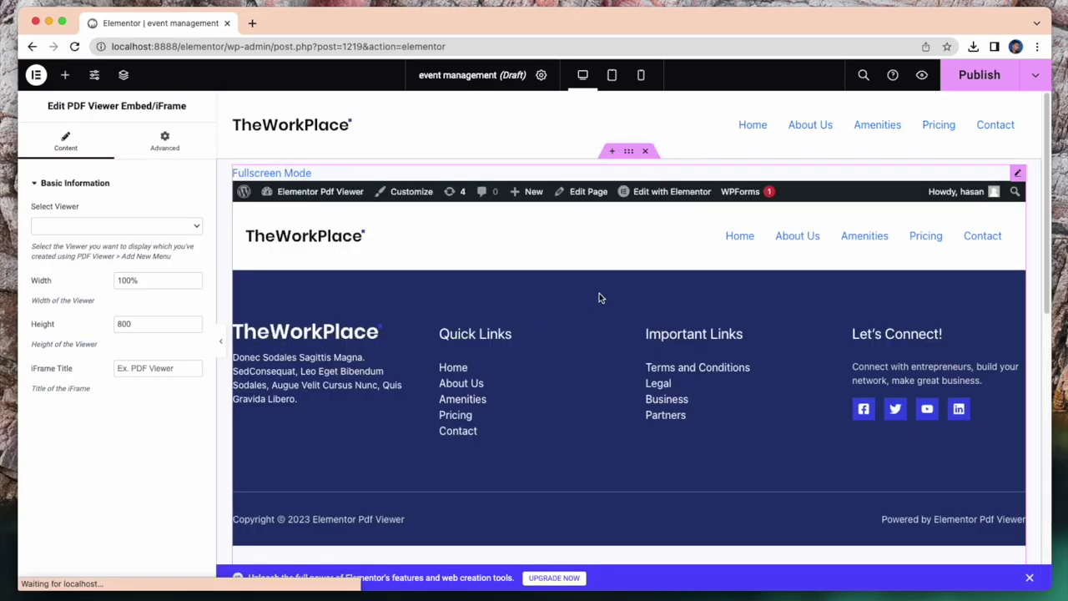
pyautogui.click(150, 226)
pyautogui.click(150, 228)
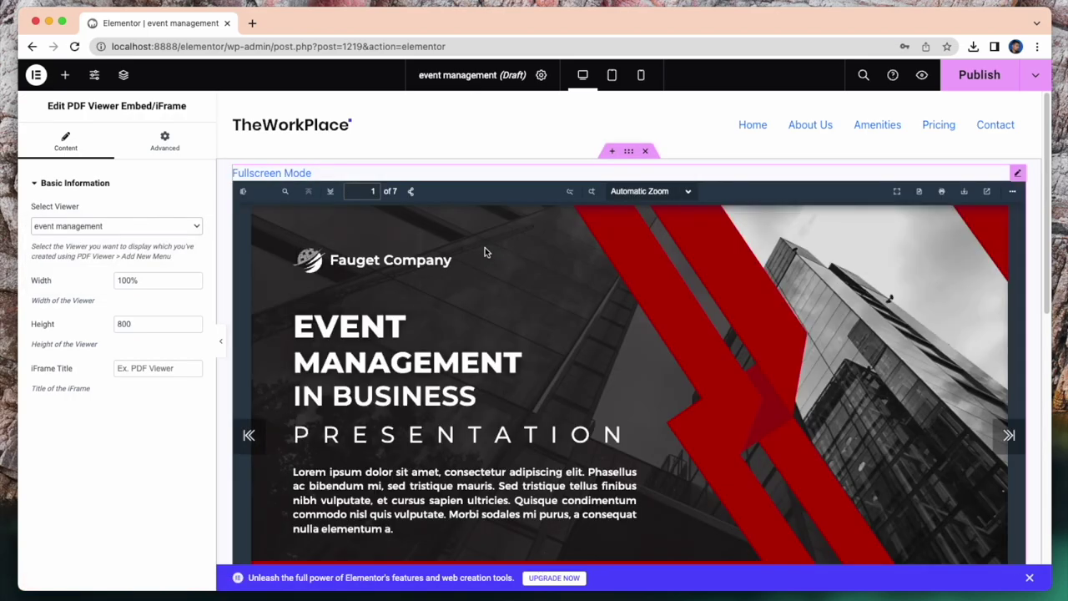
# Flip the embedded flipbook forward to About Company, then back to the title slide
pyautogui.scroll(-1, 717, 284)
pyautogui.scroll(-3, 727, 291)
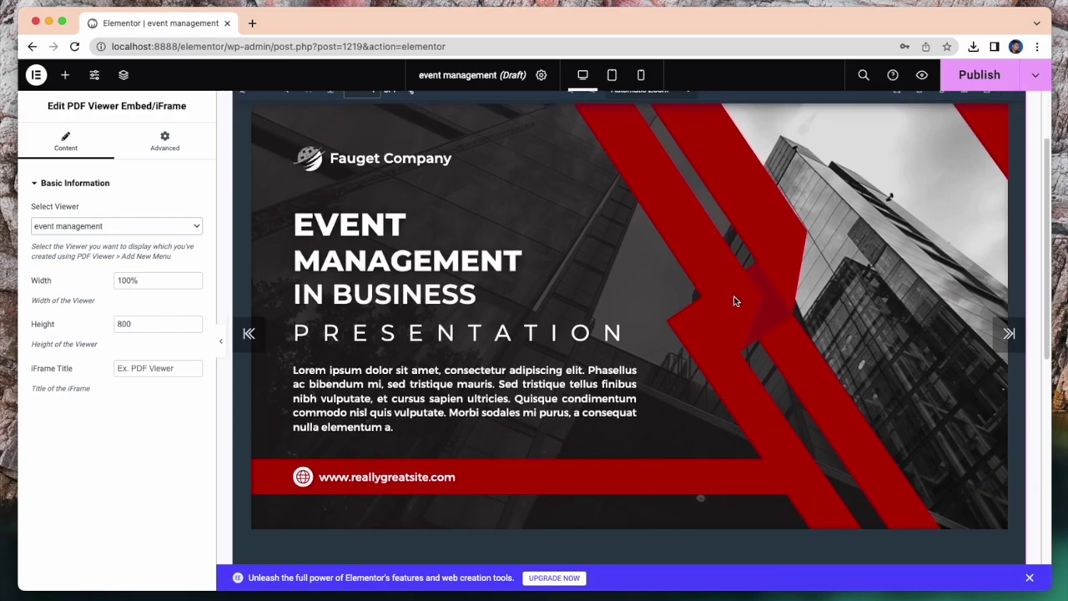
pyautogui.scroll(1, 737, 302)
pyautogui.scroll(1, 737, 308)
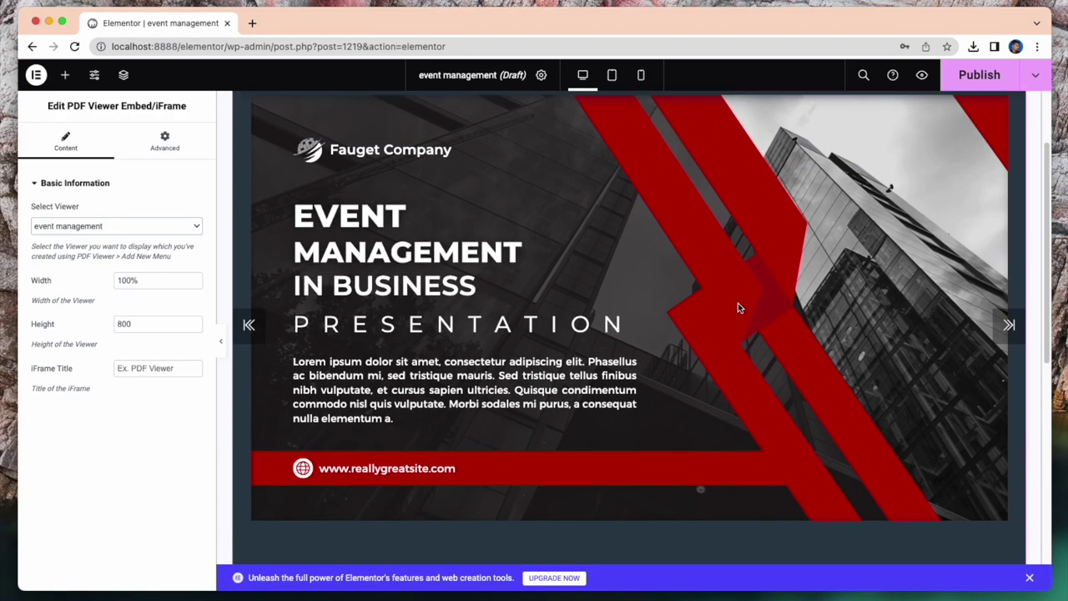
pyautogui.click(1008, 117)
pyautogui.click(995, 110)
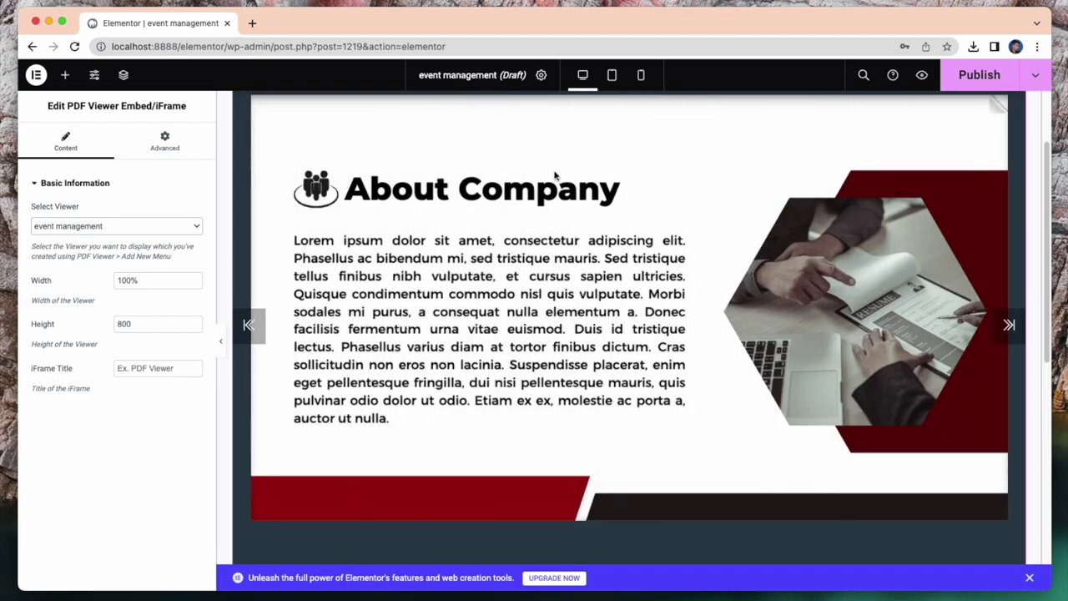
pyautogui.click(262, 117)
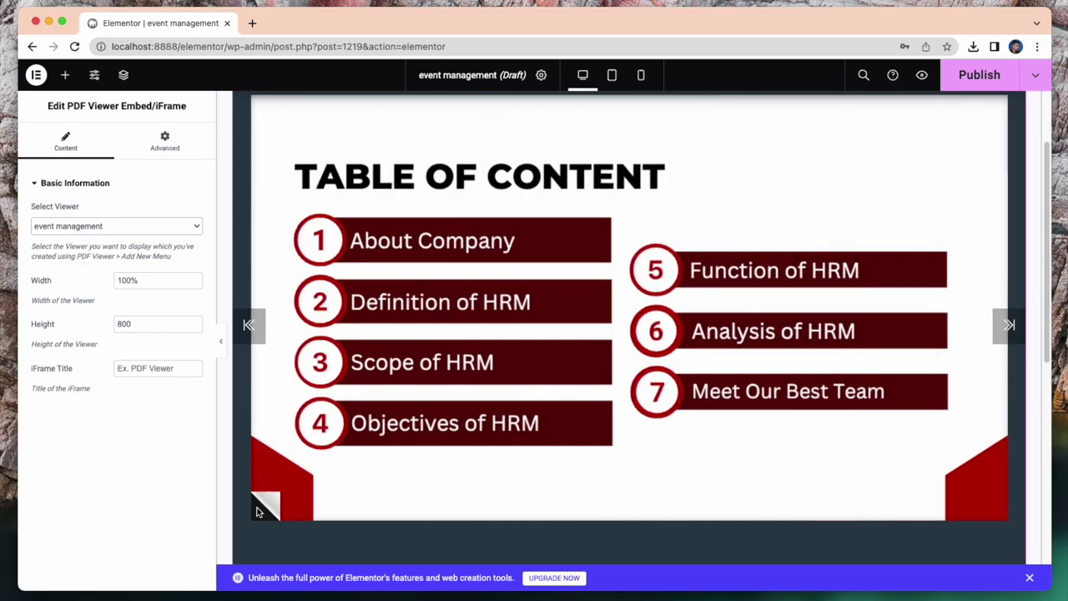
pyautogui.click(259, 505)
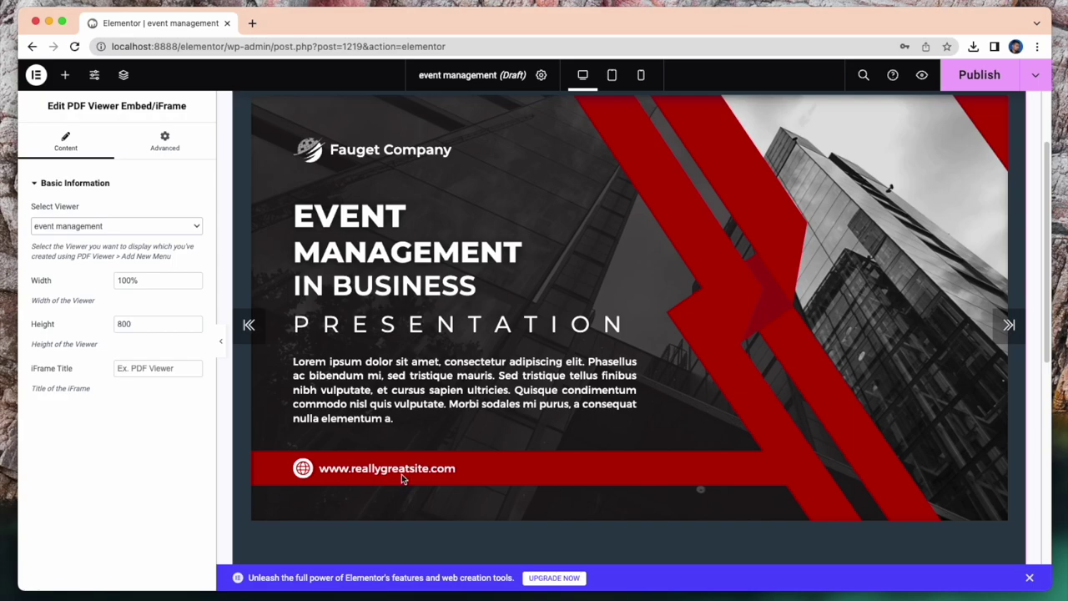
pyautogui.scroll(2, 598, 446)
pyautogui.scroll(-2, 620, 353)
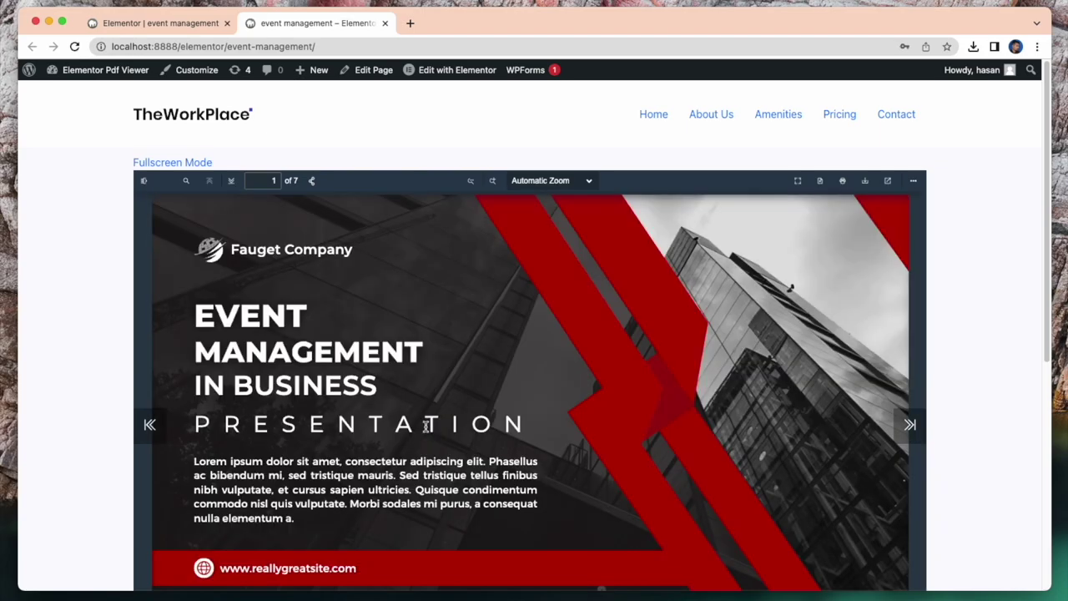
# Flip the live page's PDF through Table of Content and beyond, then open the Automatic Zoom dropdown
pyautogui.scroll(-1, 426, 426)
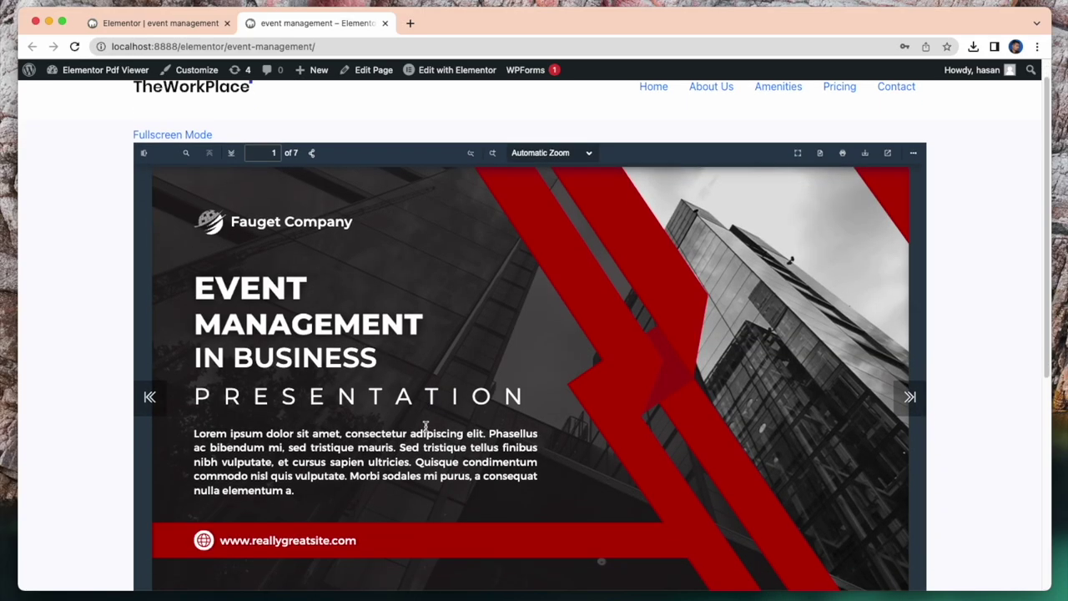
pyautogui.scroll(-2, 426, 426)
pyautogui.scroll(1, 473, 481)
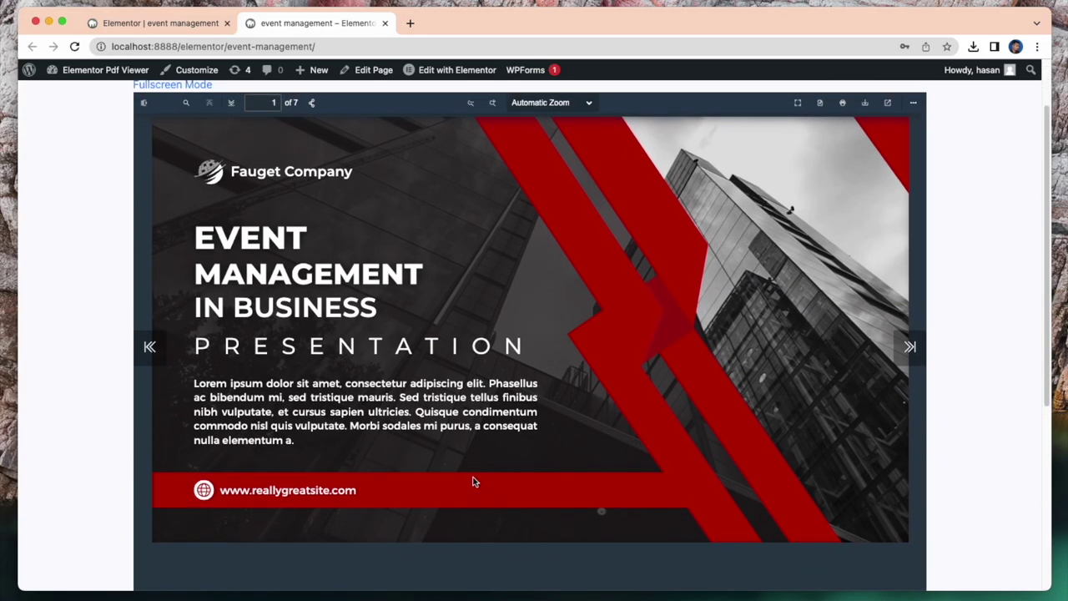
pyautogui.click(893, 130)
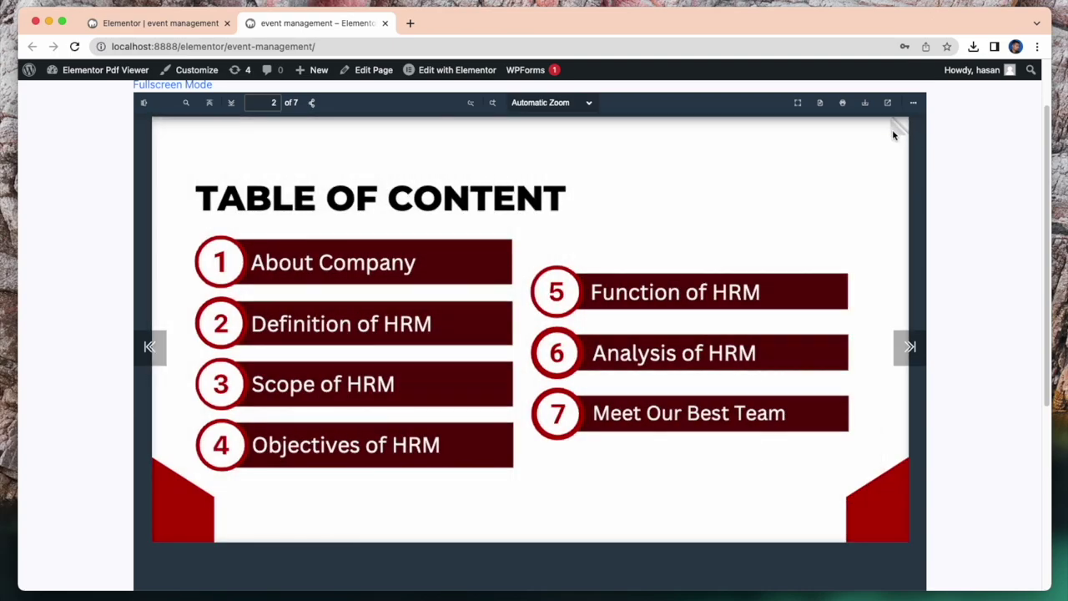
pyautogui.click(892, 132)
pyautogui.click(914, 347)
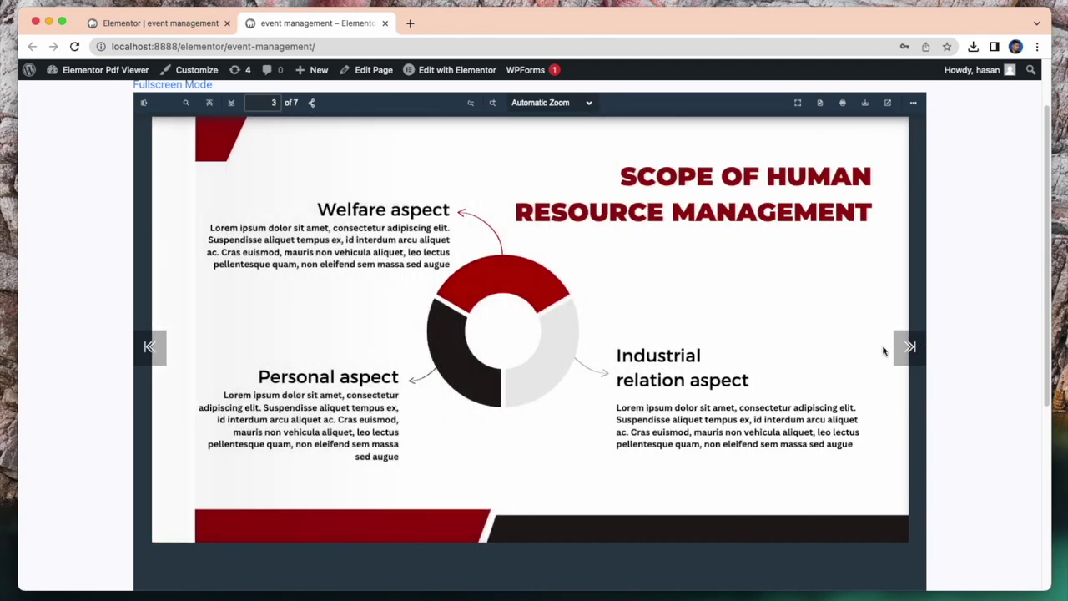
pyautogui.click(159, 526)
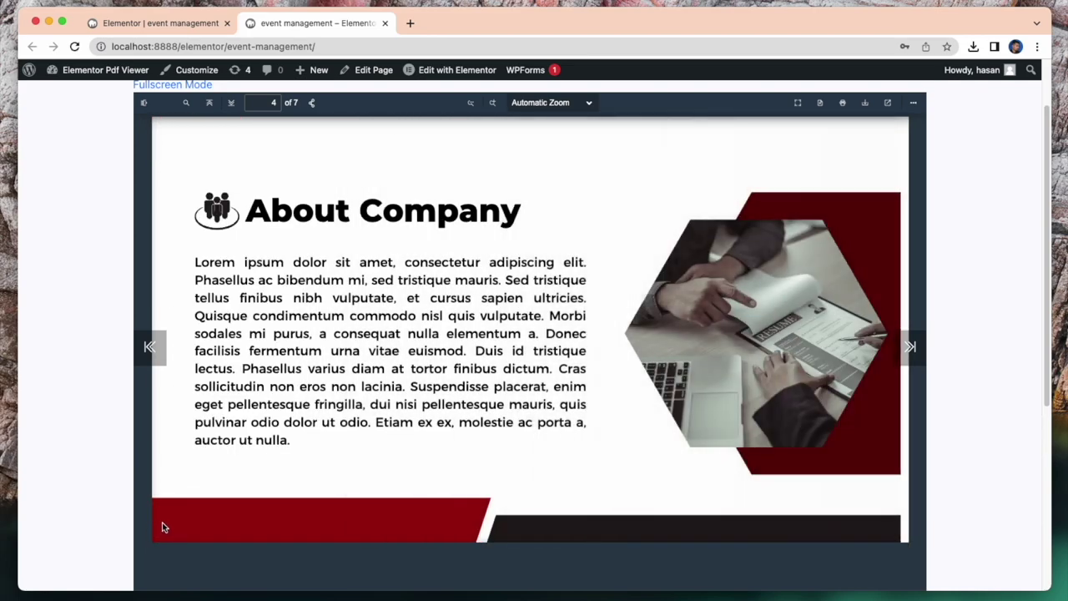
pyautogui.click(570, 104)
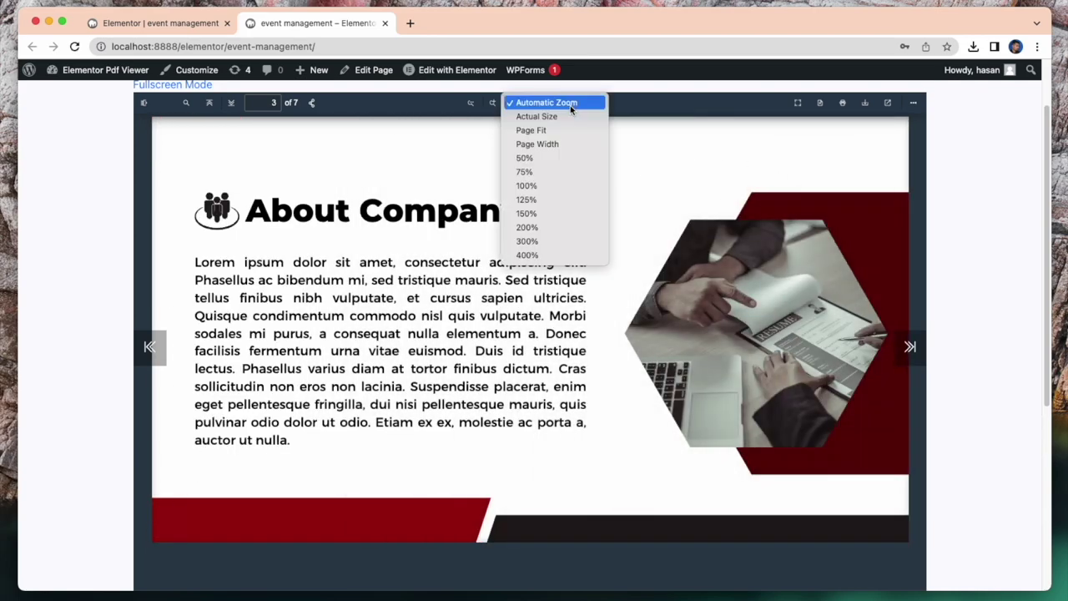
# Fit the page, show Odd Spreads, and flip spreads between the cover and Meet Our Best Team
pyautogui.click(519, 132)
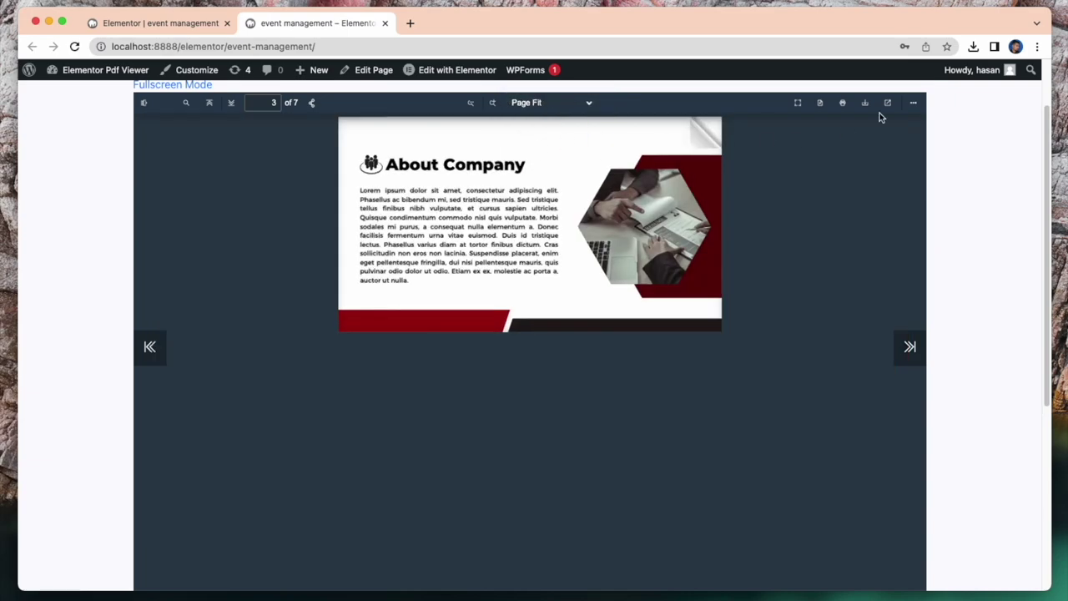
pyautogui.click(911, 105)
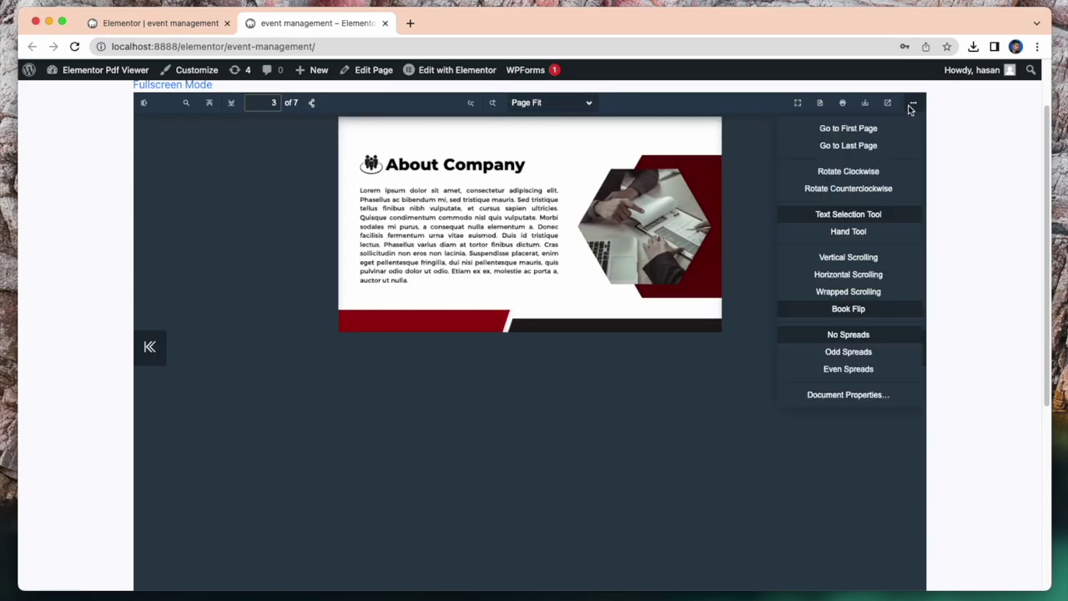
pyautogui.click(844, 352)
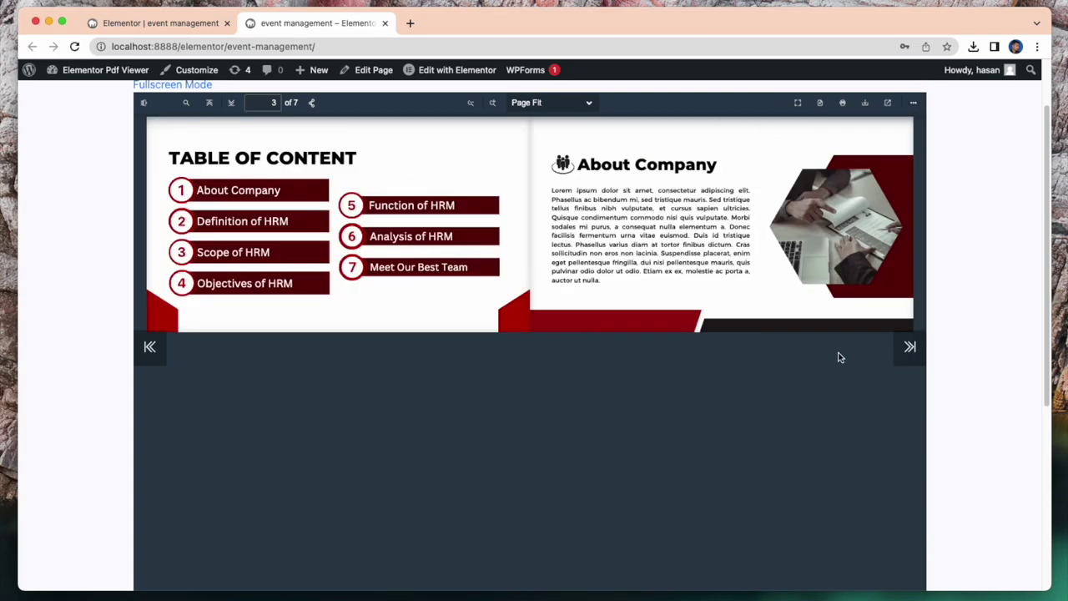
pyautogui.click(900, 142)
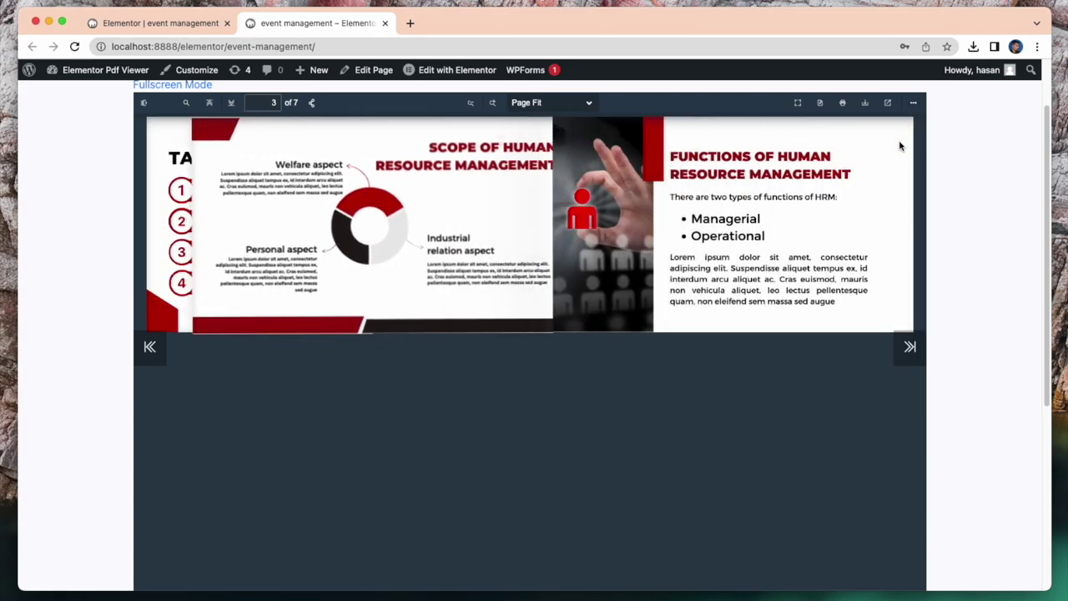
pyautogui.click(901, 136)
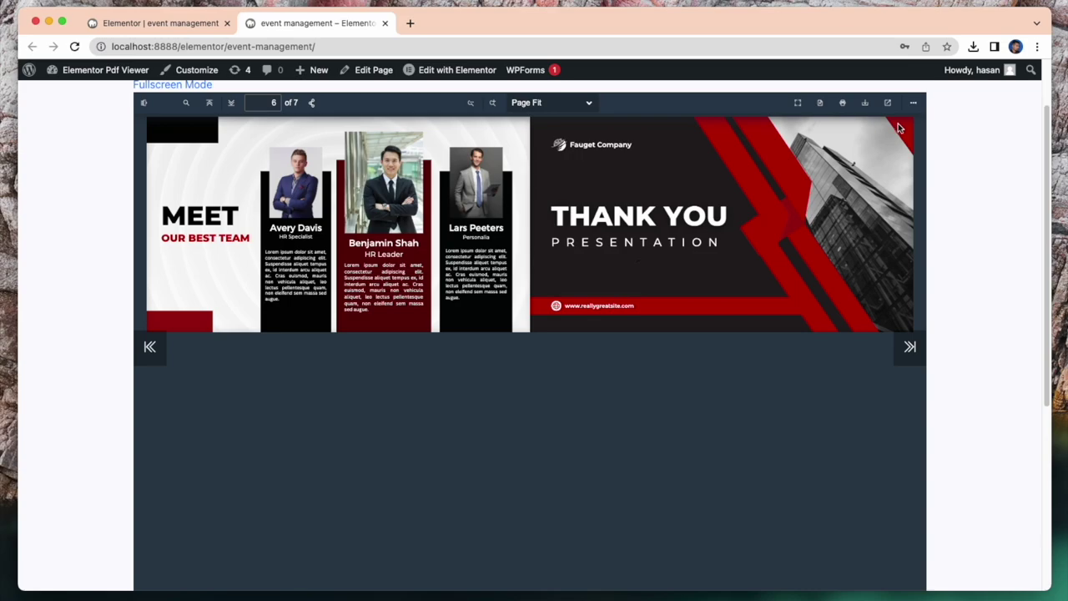
pyautogui.click(155, 140)
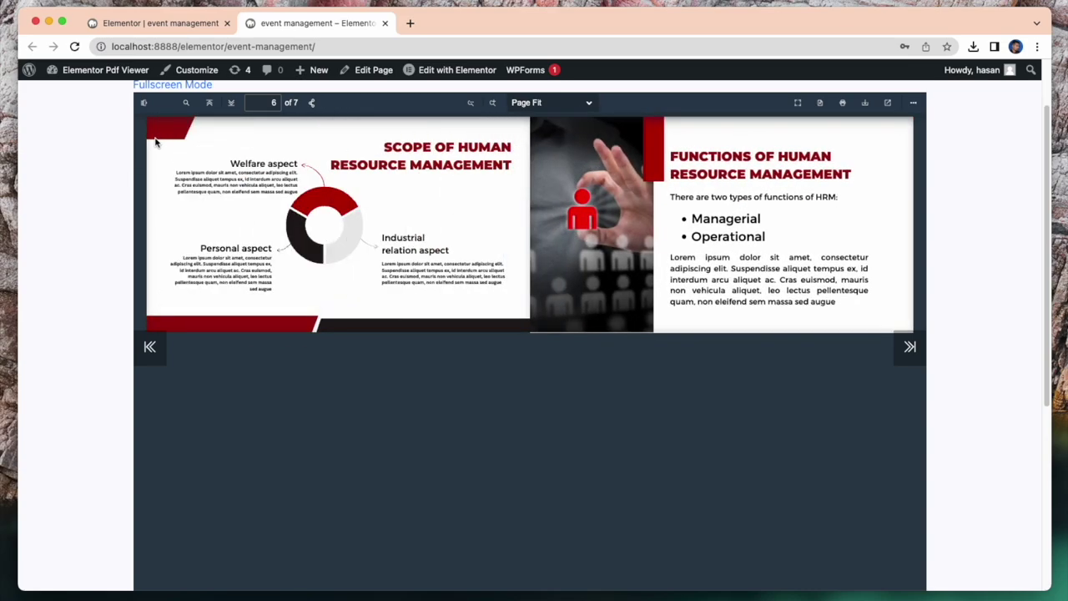
pyautogui.click(157, 139)
pyautogui.click(159, 135)
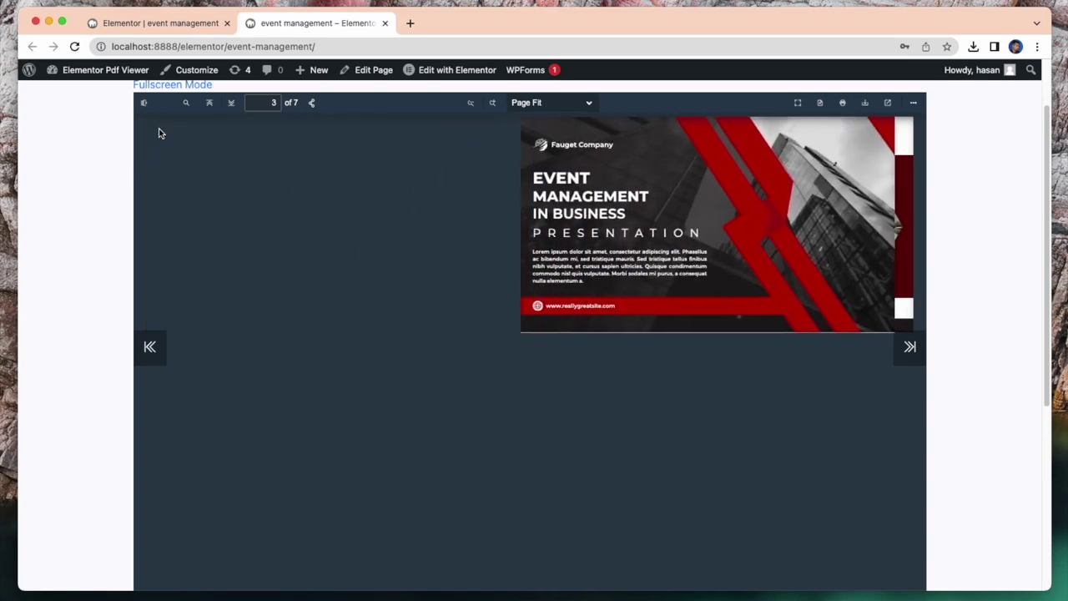
pyautogui.click(888, 135)
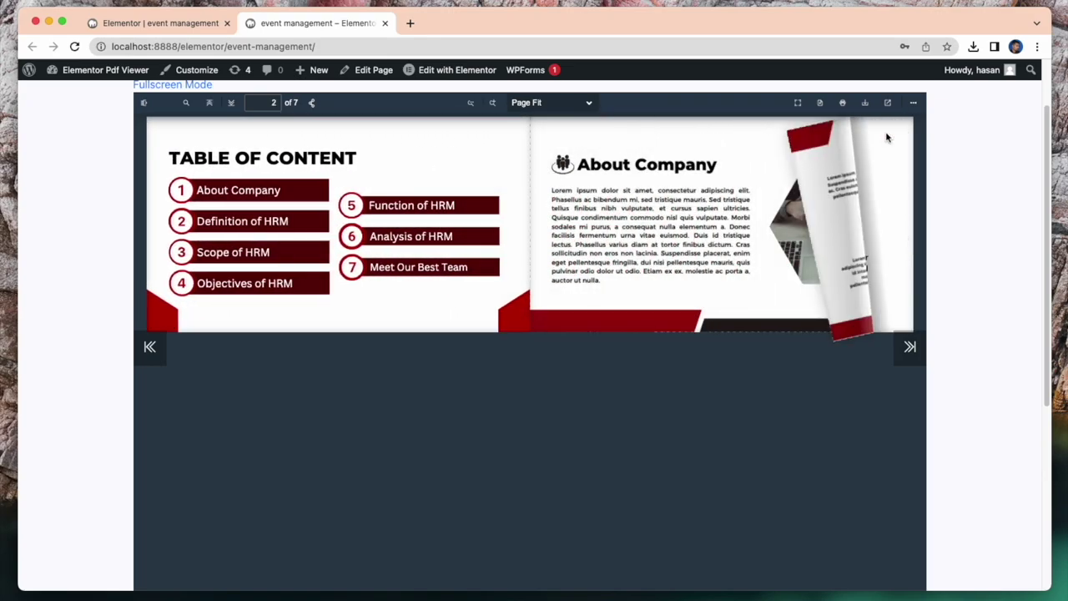
pyautogui.click(888, 138)
# Show one page at a time with No Spreads and set zoom to Actual Size
pyautogui.click(913, 102)
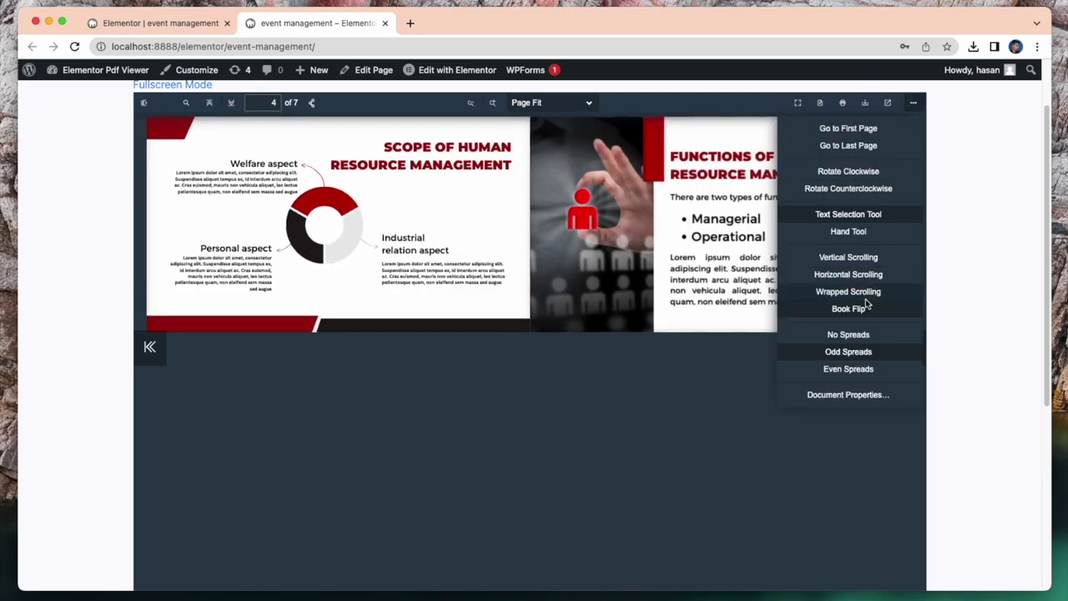
pyautogui.click(849, 334)
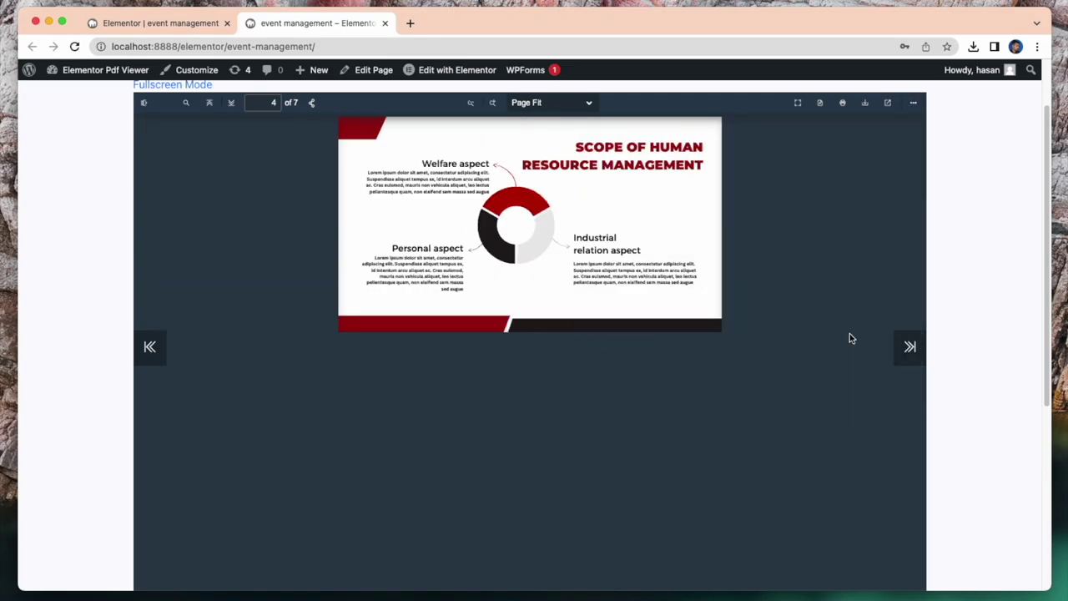
pyautogui.click(559, 101)
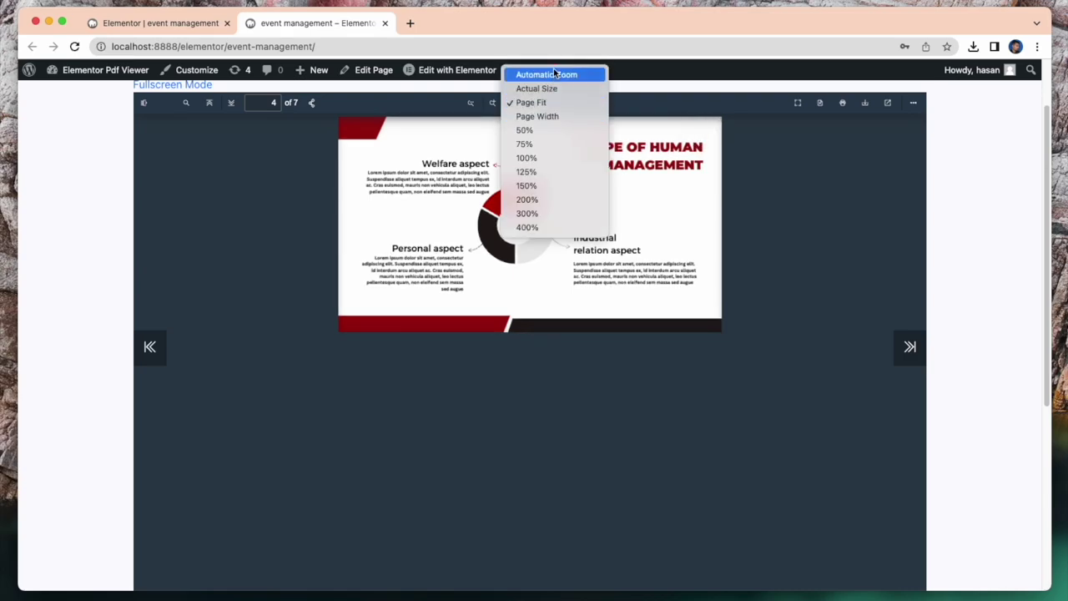
pyautogui.click(557, 76)
pyautogui.click(557, 103)
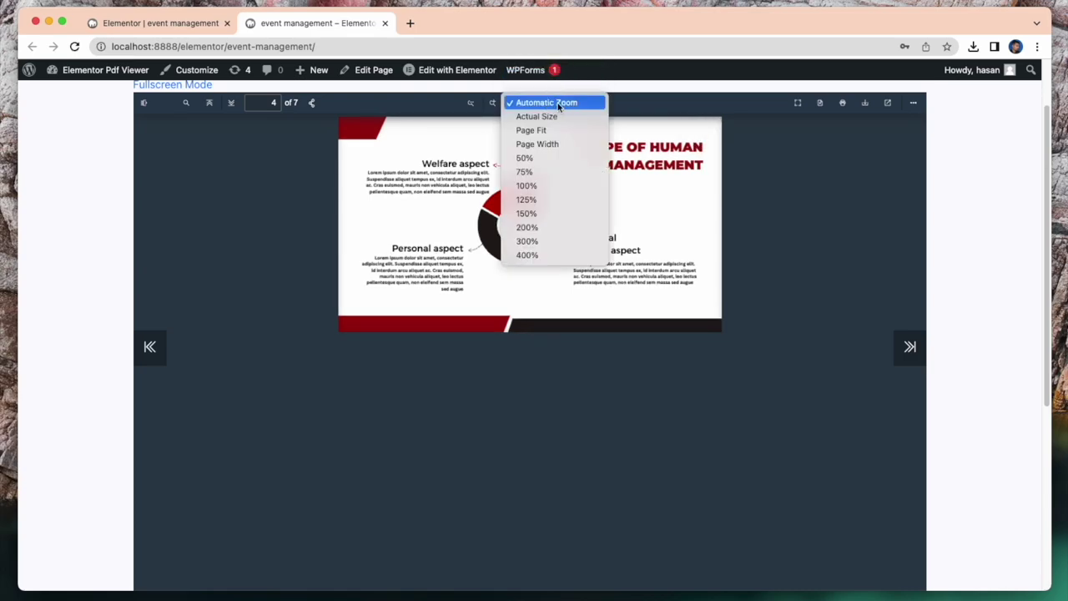
pyautogui.click(554, 101)
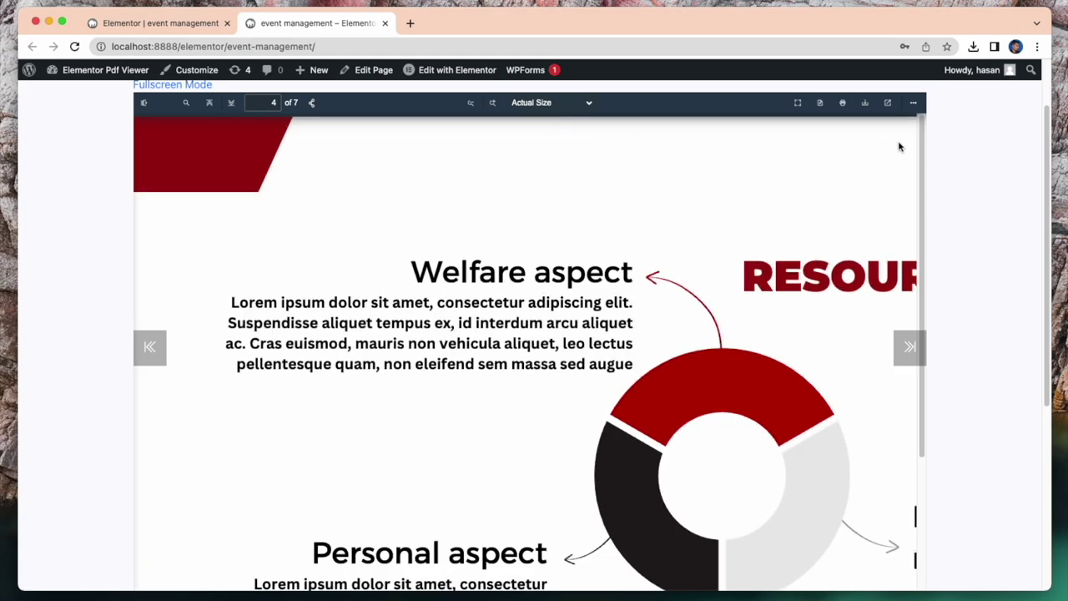
# Page ahead to the Thank You page, then close the live page tab
pyautogui.click(905, 359)
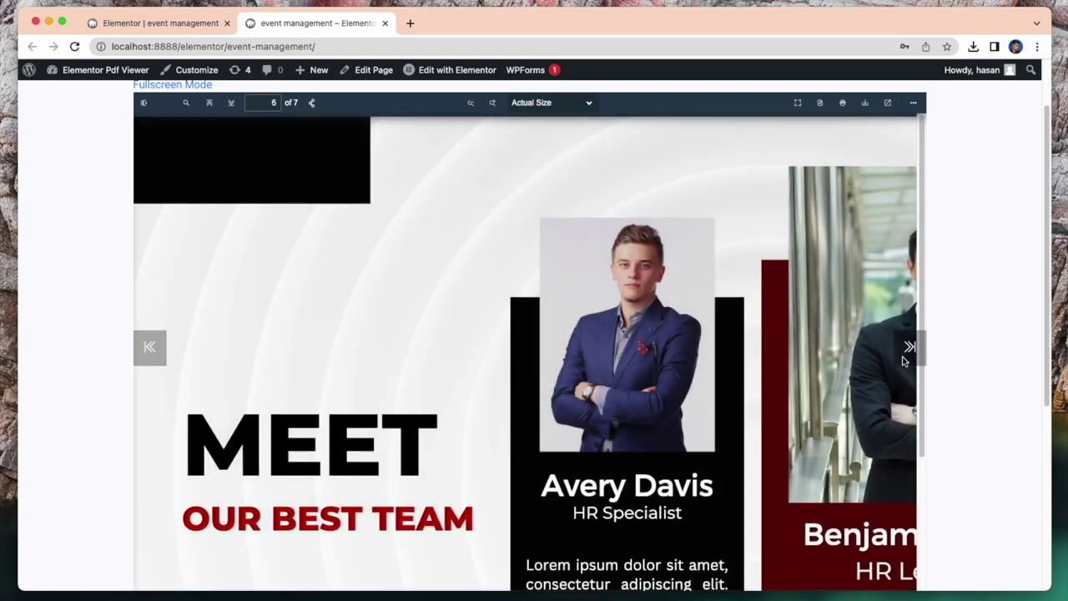
pyautogui.doubleClick(907, 350)
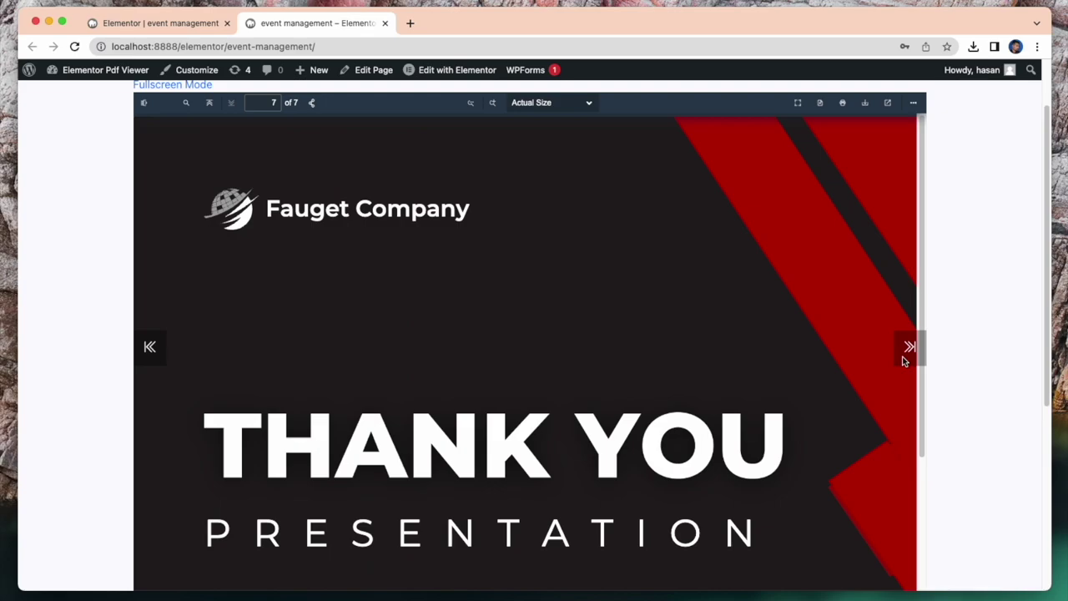
pyautogui.click(385, 23)
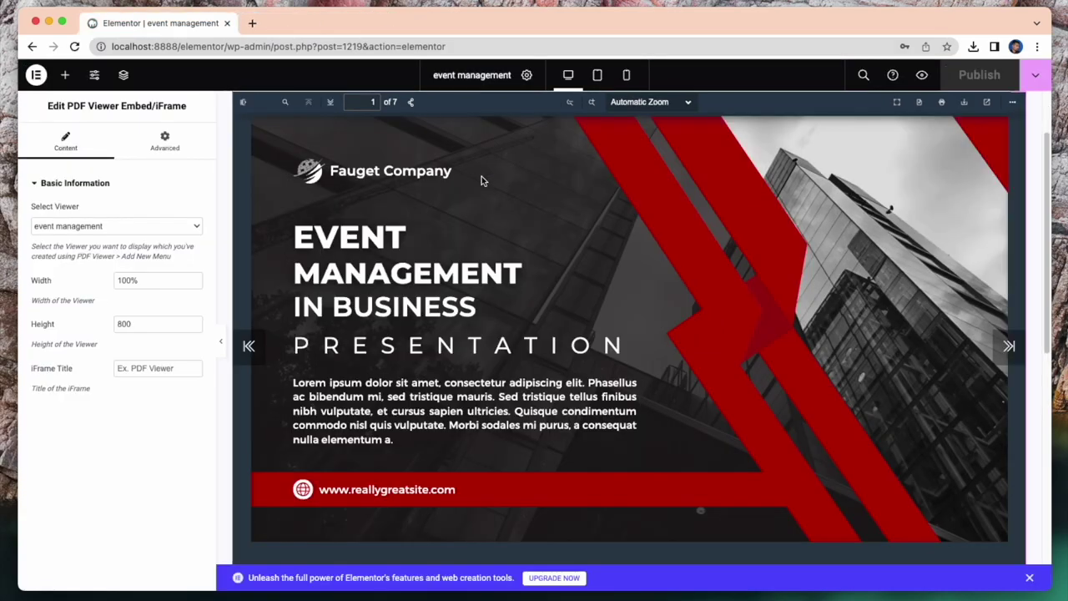
# Add a single full-width container below the PDF viewer
pyautogui.scroll(-4, 551, 247)
pyautogui.scroll(-3, 556, 256)
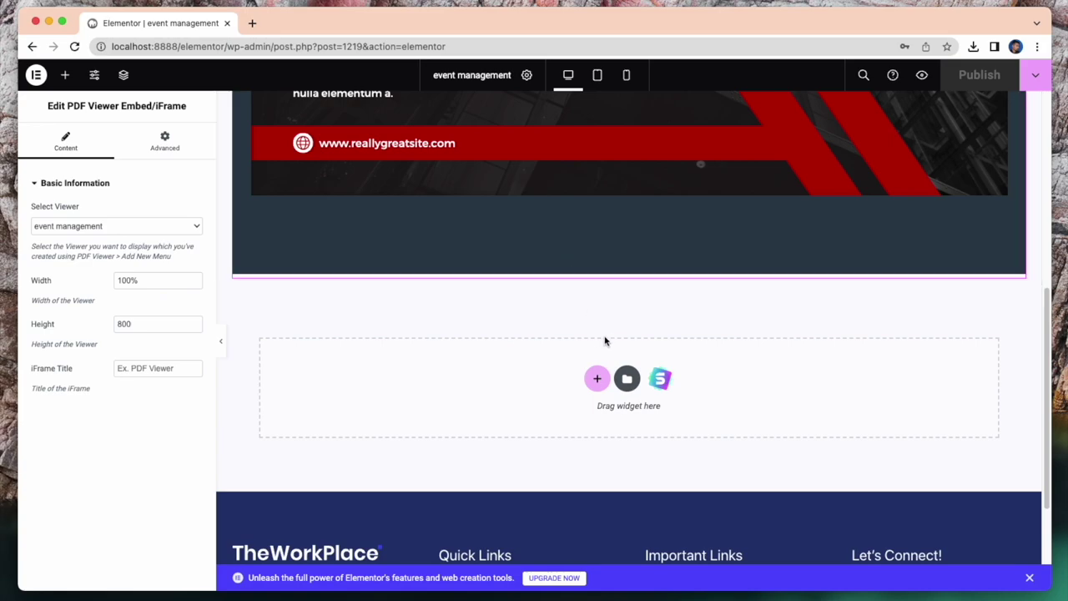
pyautogui.click(596, 381)
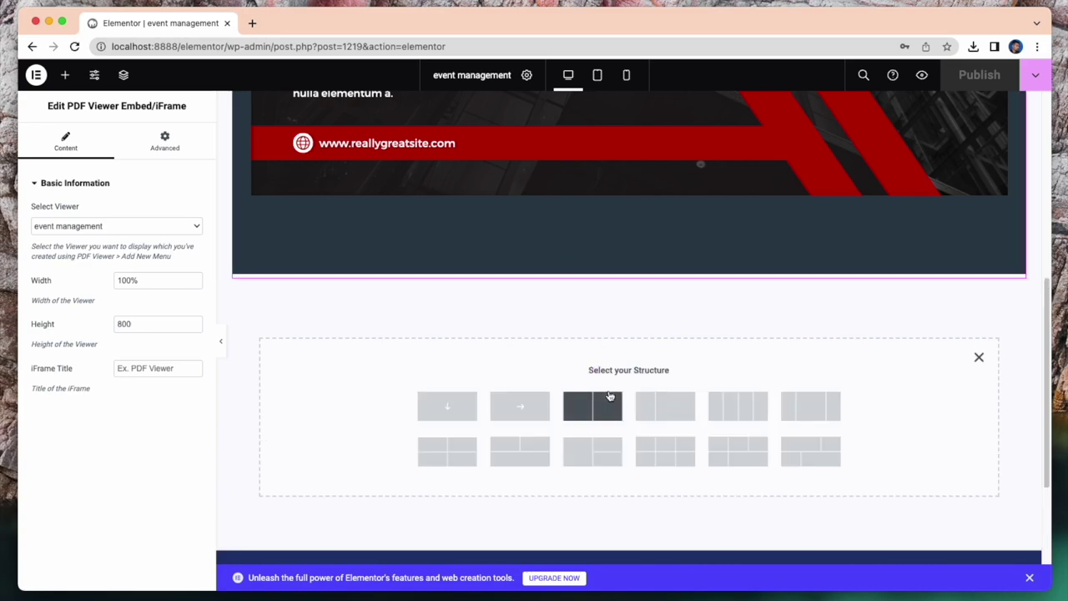
pyautogui.click(472, 404)
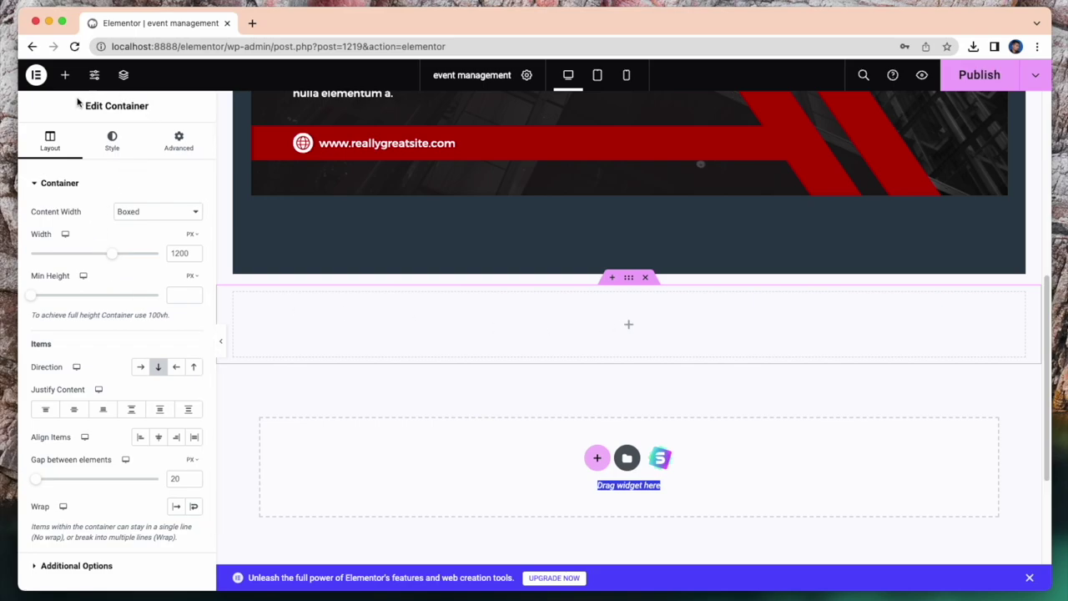
# Search the widgets for 'pdf' and drag PDF Viewer Link into the new container
pyautogui.click(630, 326)
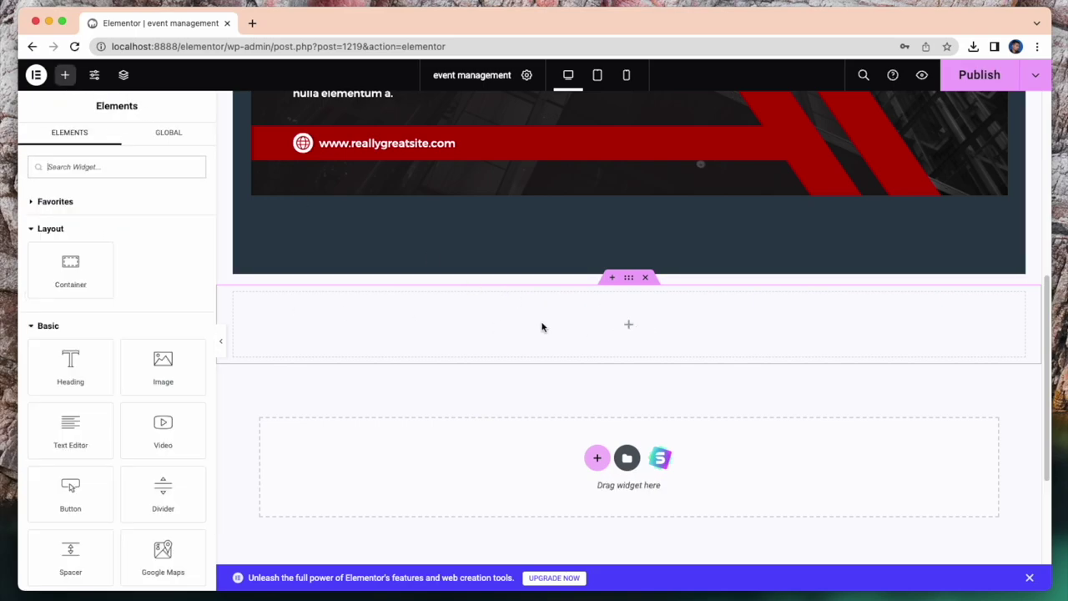
pyautogui.click(145, 170)
pyautogui.write('pdf')
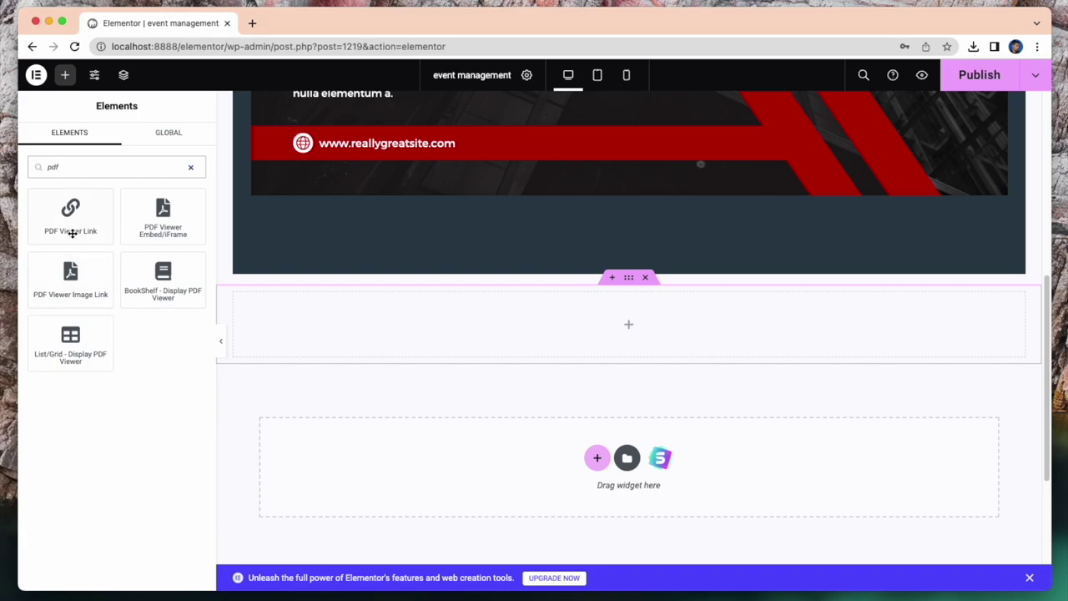
pyautogui.moveTo(71, 234); pyautogui.dragTo(631, 336)
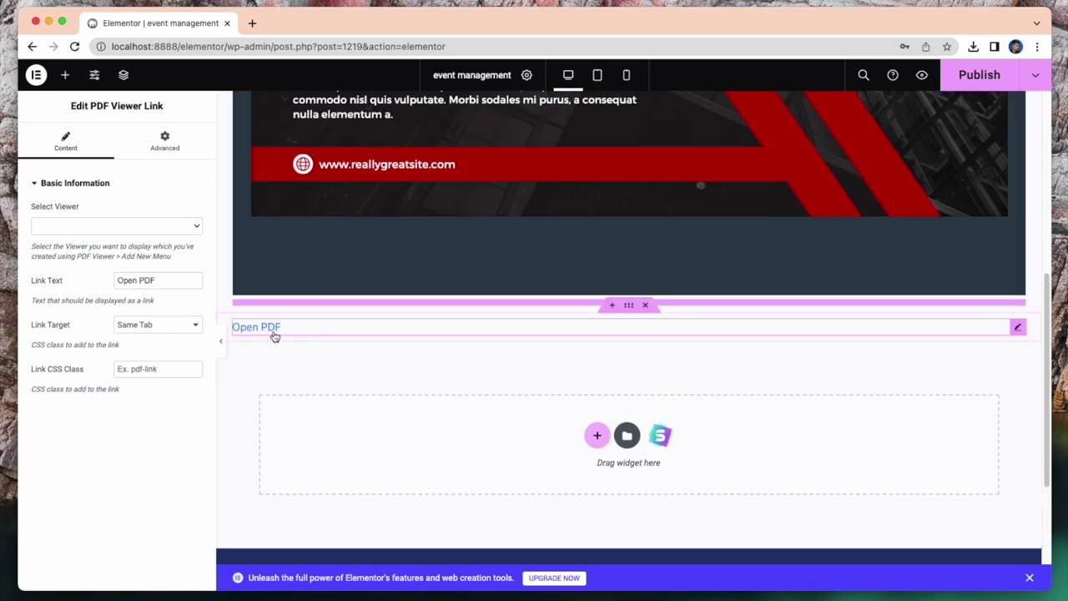
# Keep event management as the link's viewer and delete 'Open' from the 'Open PDF' link text
pyautogui.click(134, 226)
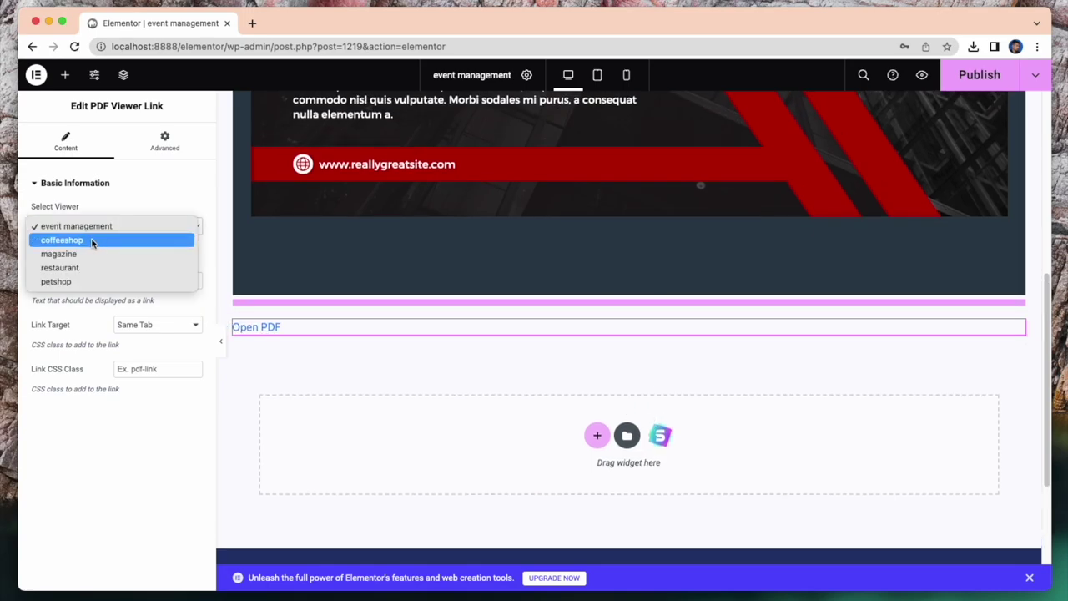
pyautogui.click(100, 228)
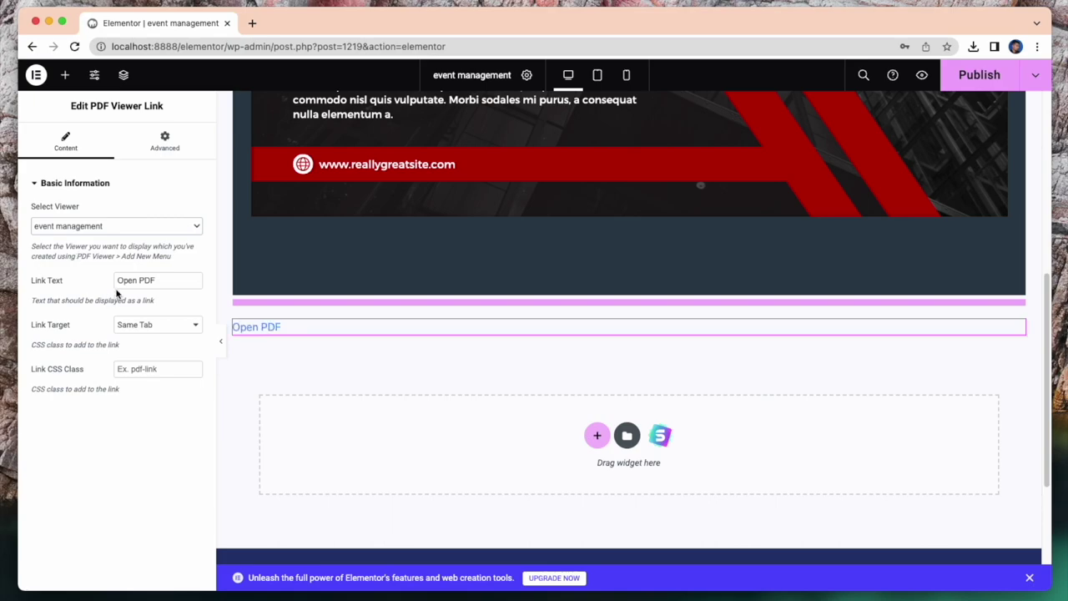
pyautogui.click(137, 280)
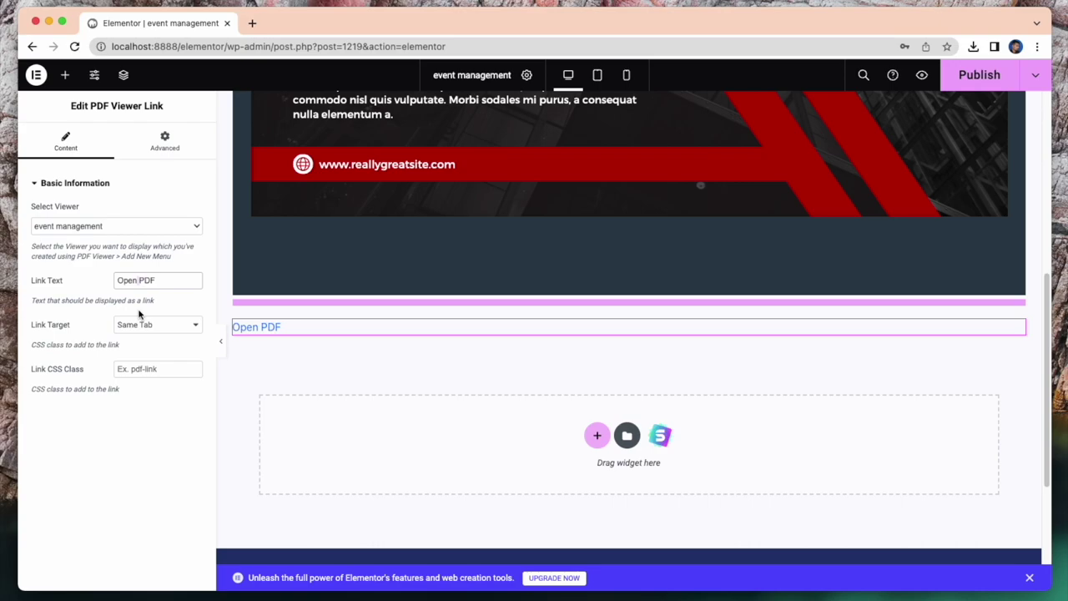
pyautogui.press('BackSpace')
pyautogui.press('BackSpace')
pyautogui.press('BackSpace')
pyautogui.press('BackSpace')
pyautogui.press('BackSpace')
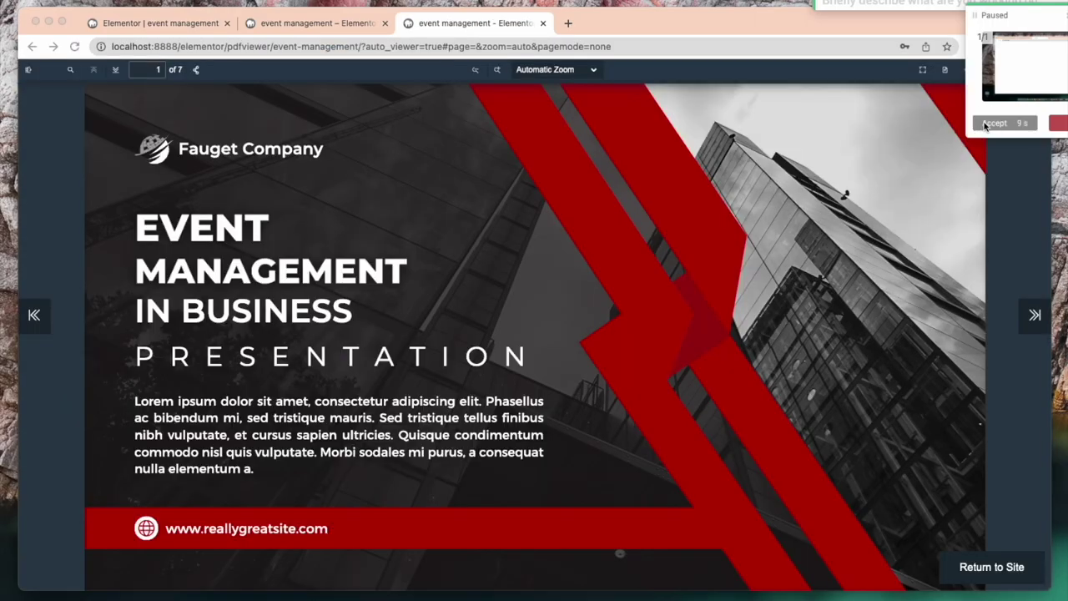
# Flip the full-page presentation one page, close its tab, and scroll down the preview
pyautogui.click(970, 100)
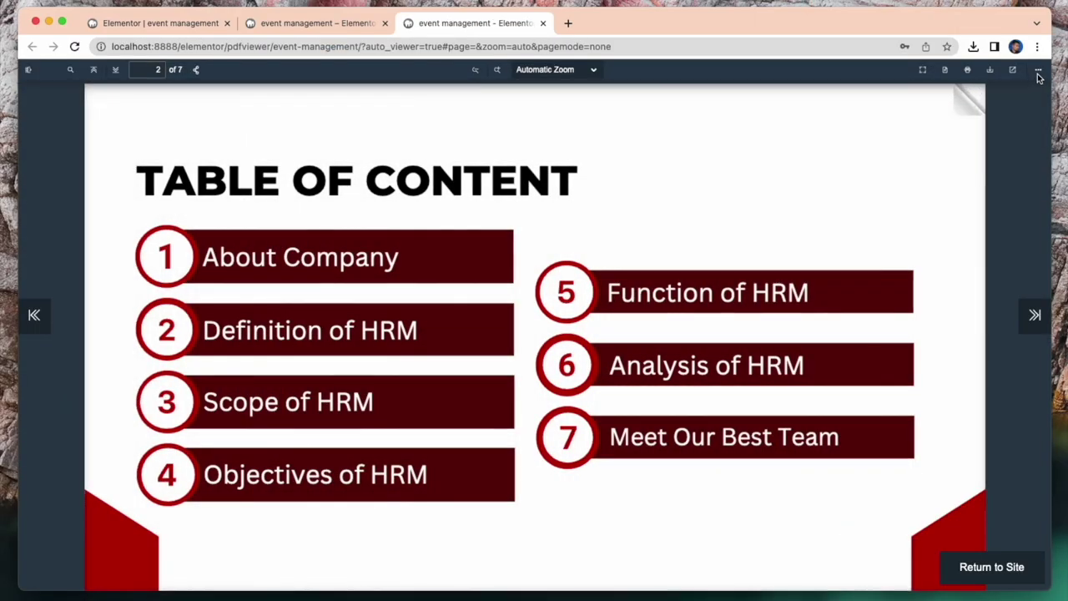
pyautogui.press('super+w')
pyautogui.scroll(-2, 554, 361)
pyautogui.scroll(-4, 557, 368)
pyautogui.scroll(10, 567, 365)
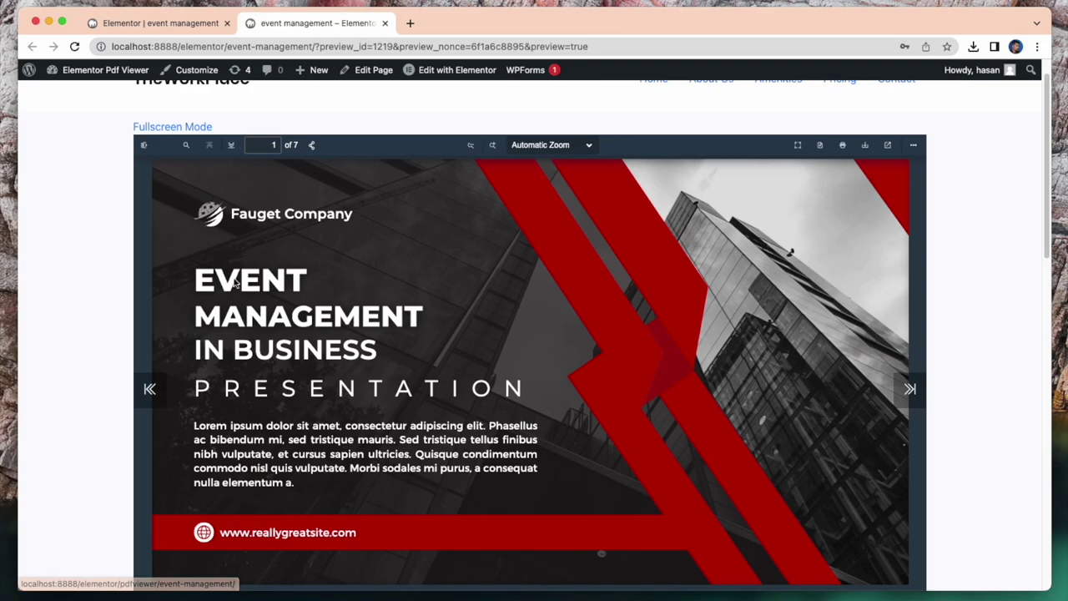
pyautogui.scroll(-6, 751, 284)
pyautogui.scroll(-5, 640, 348)
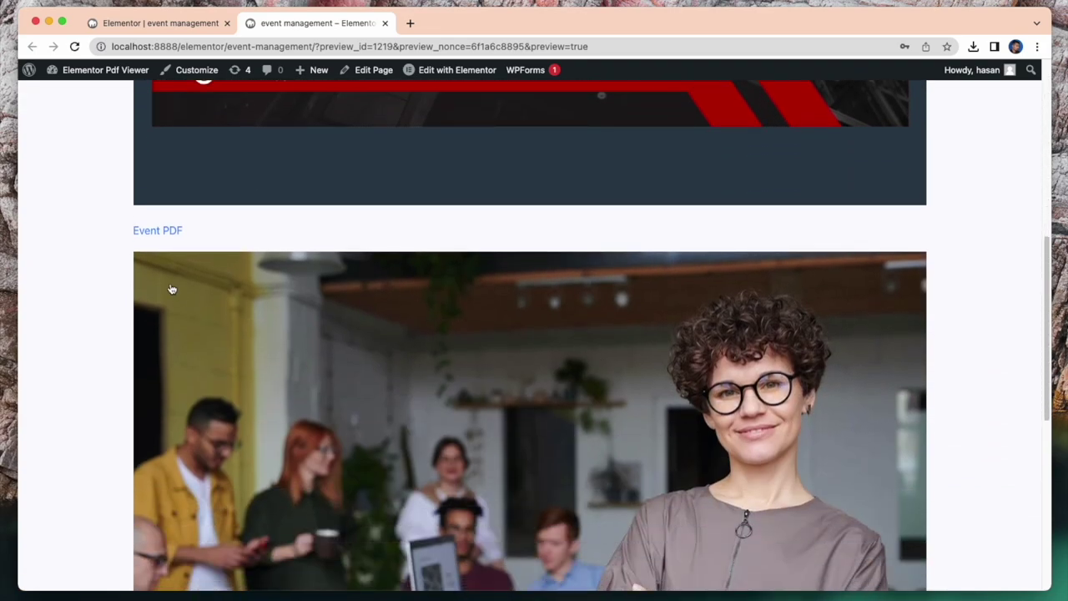
pyautogui.scroll(-4, 433, 376)
pyautogui.scroll(-1, 434, 375)
# Open the presentation through the photo link, flip to Table of Content and back to the editor
pyautogui.click(465, 398)
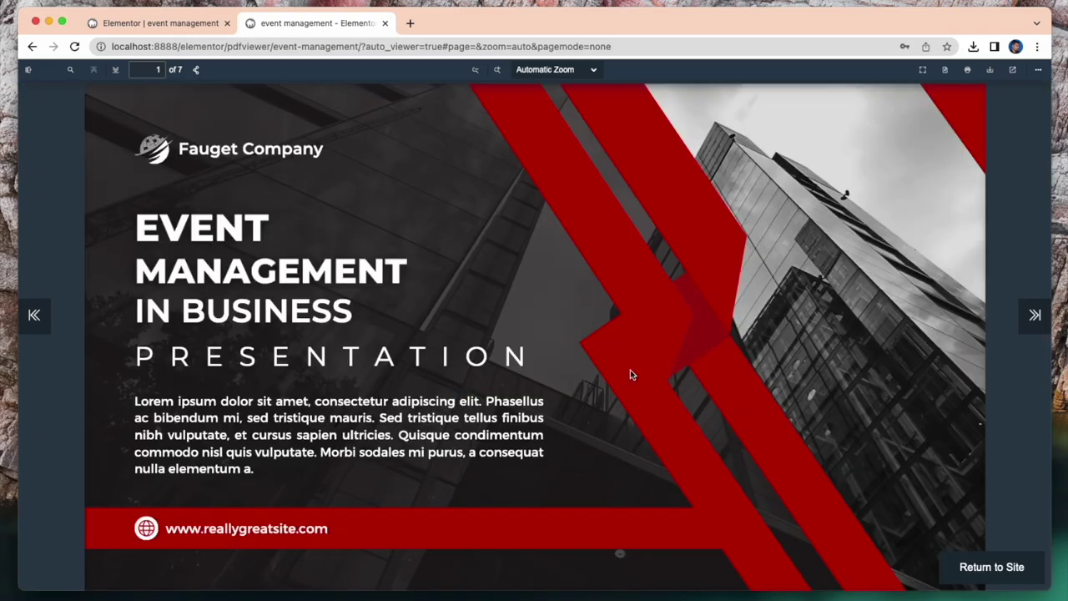
pyautogui.click(966, 100)
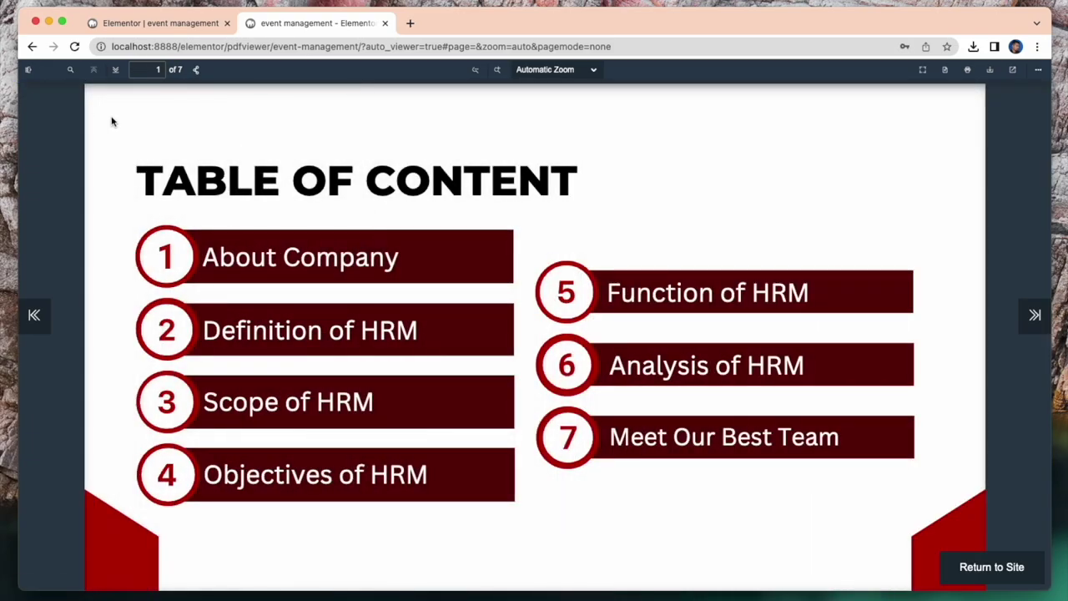
pyautogui.click(92, 113)
pyautogui.click(172, 23)
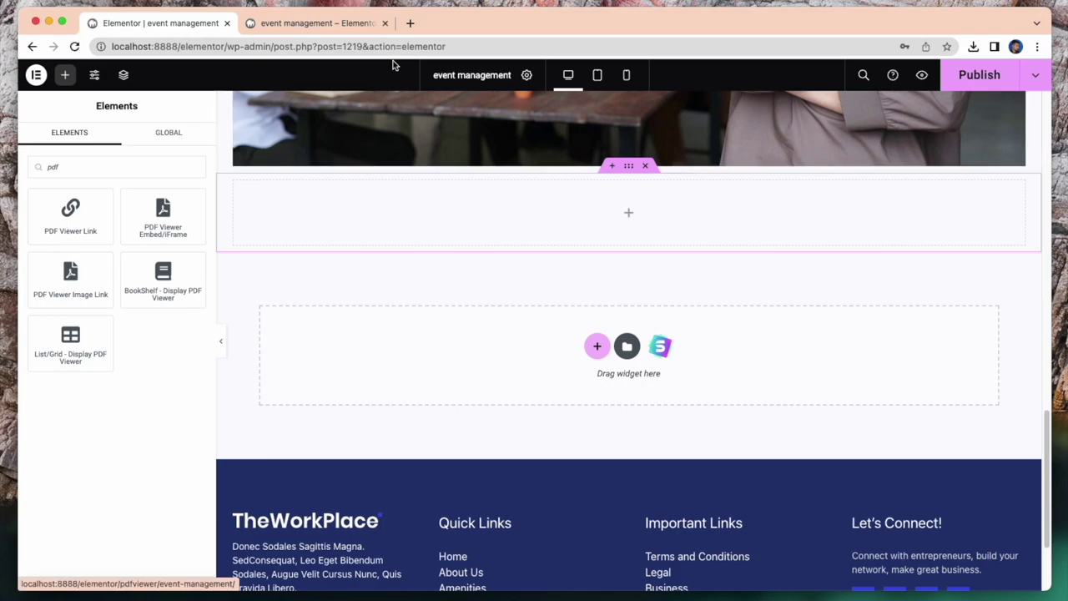
# Open the ThemeNcode website in a new tab and go to the Display PDF Viewer add-on page
pyautogui.click(410, 23)
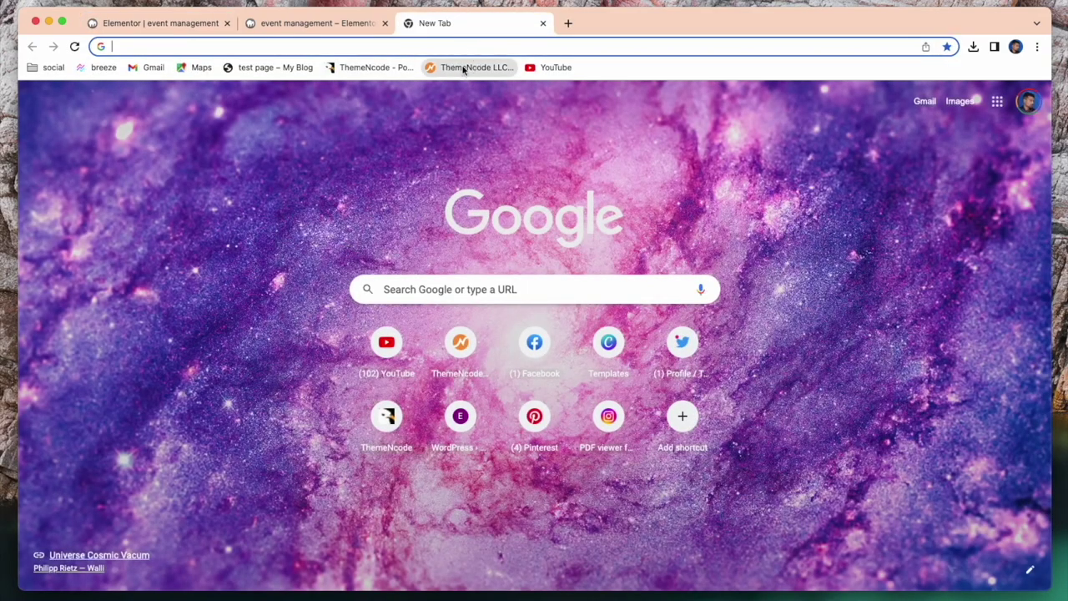
pyautogui.click(468, 66)
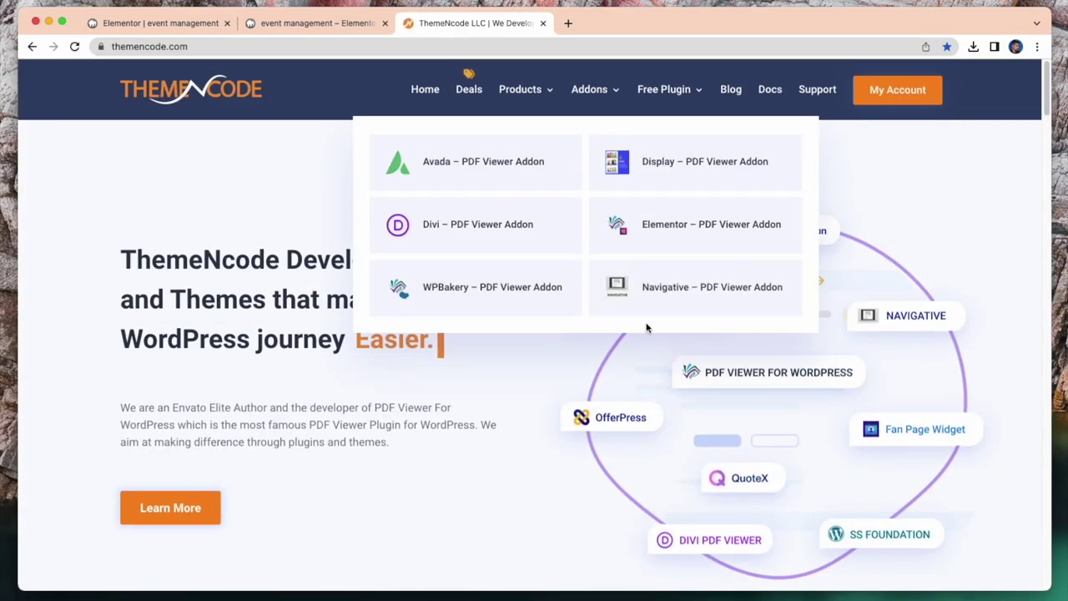
pyautogui.click(766, 224)
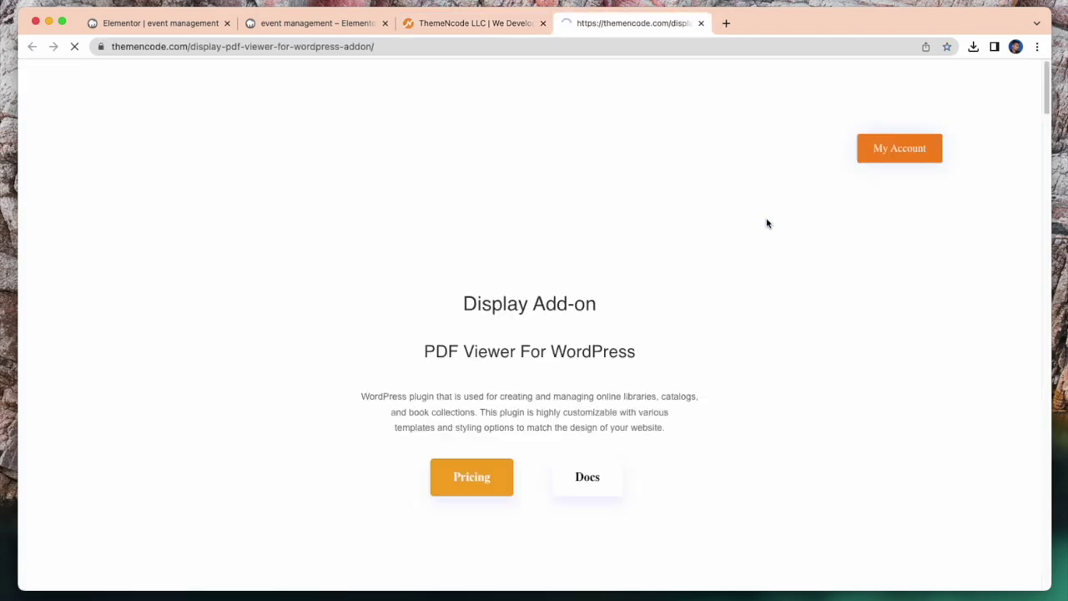
# Review the How It Work, Bookshelf and Grid View demos, then close the add-on tab
pyautogui.scroll(-2, 702, 366)
pyautogui.scroll(1, 792, 334)
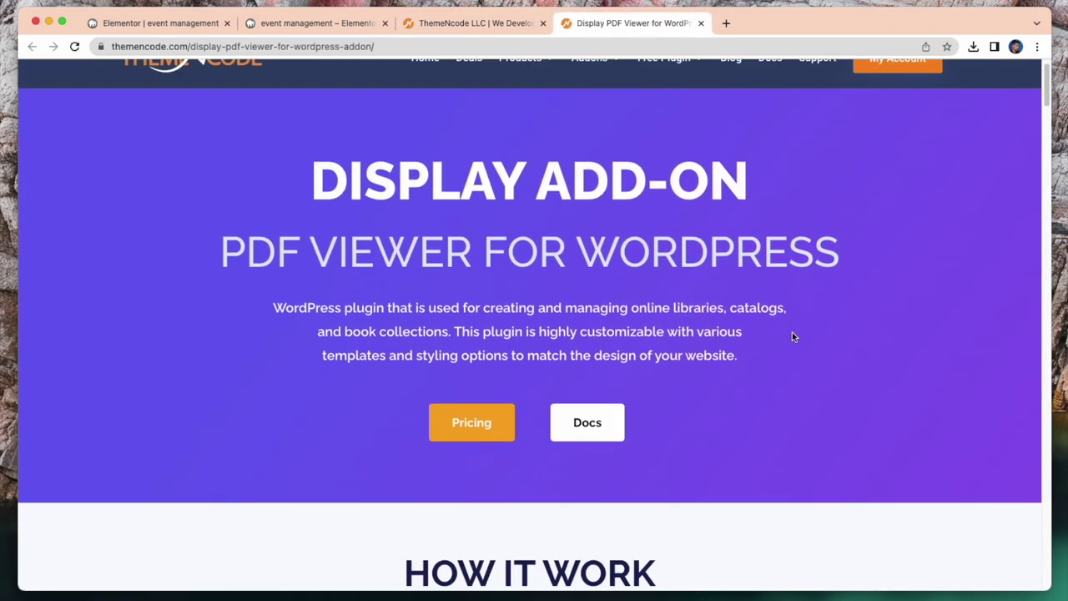
pyautogui.scroll(-5, 792, 338)
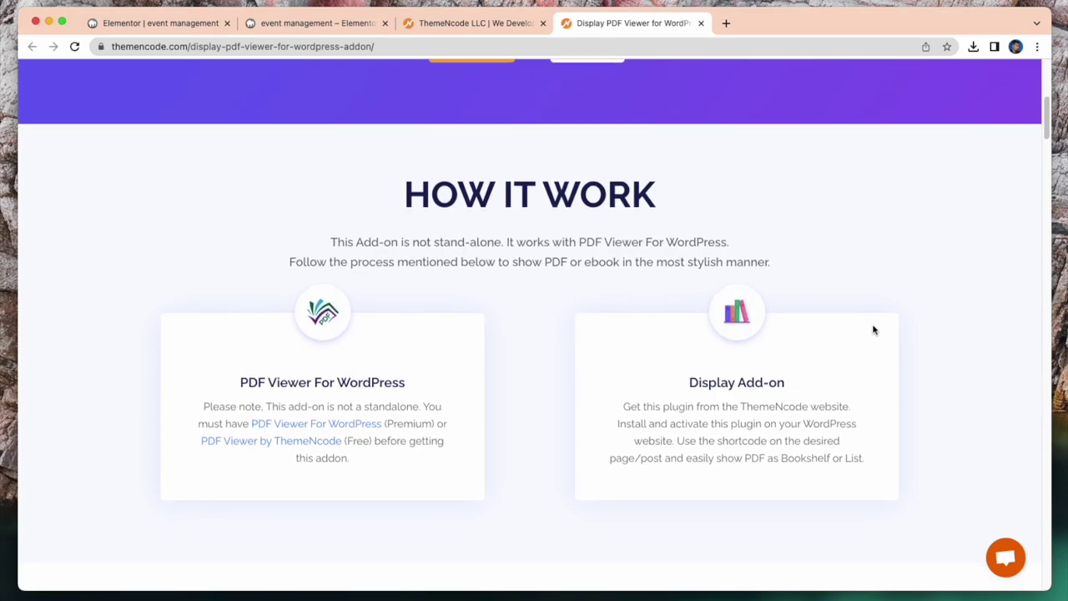
pyautogui.scroll(-1, 873, 328)
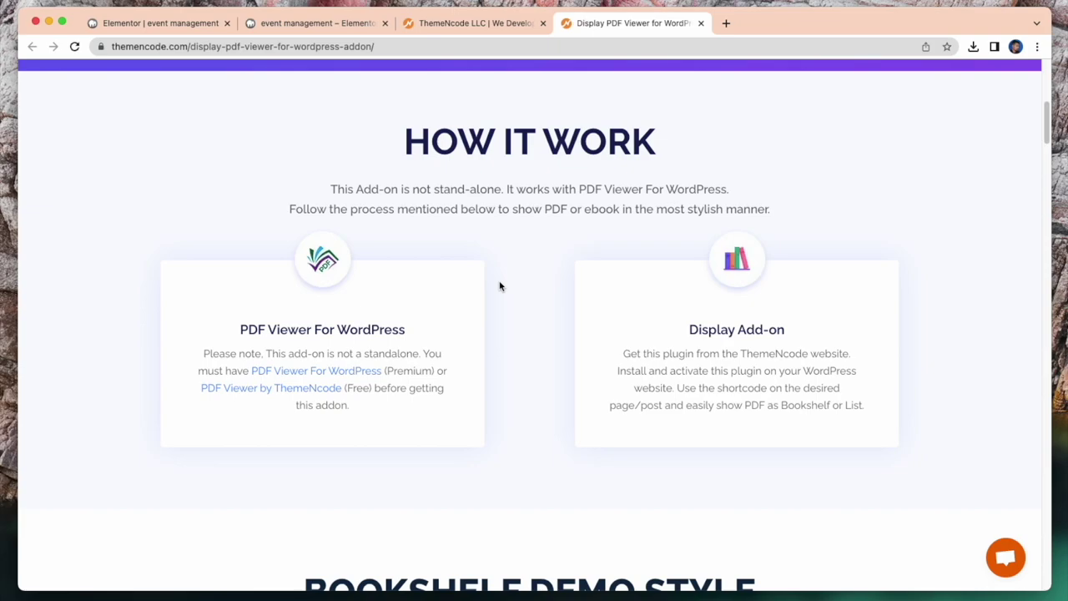
pyautogui.scroll(-5, 534, 319)
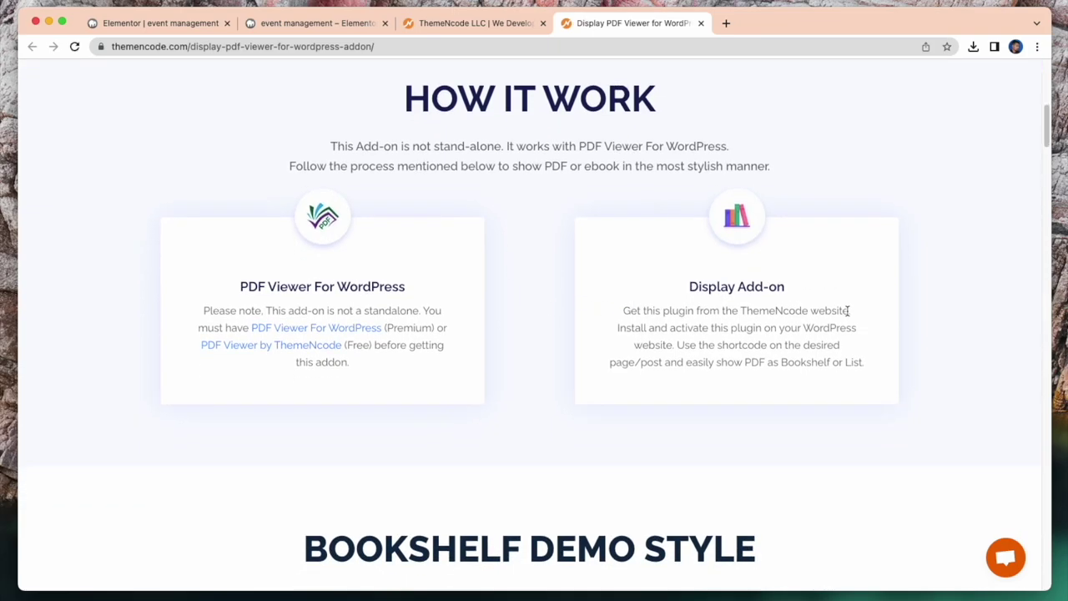
pyautogui.scroll(-5, 583, 383)
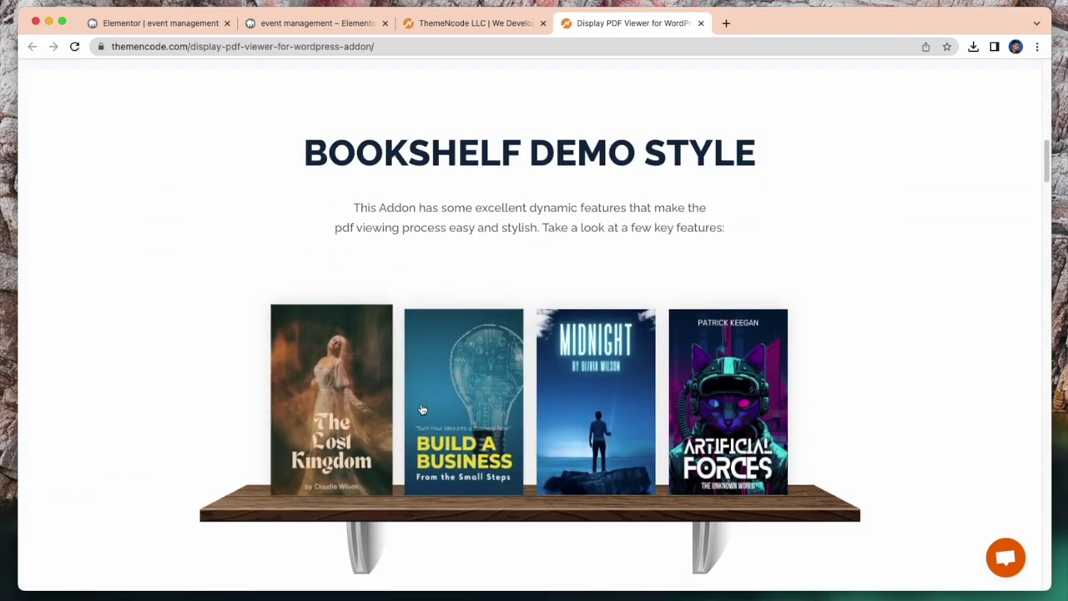
pyautogui.scroll(-3, 813, 401)
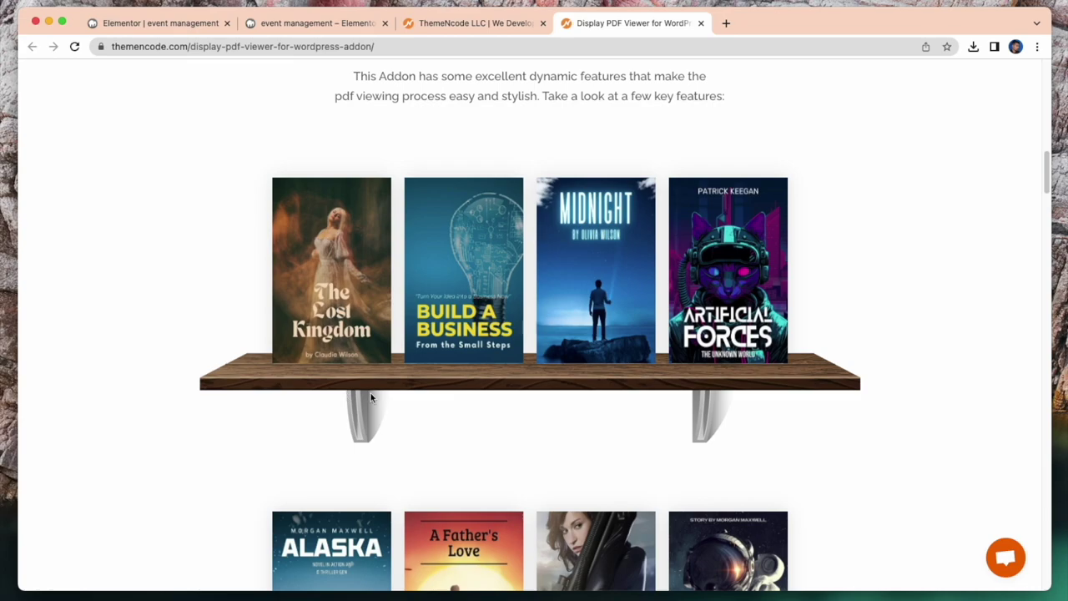
pyautogui.scroll(-8, 829, 371)
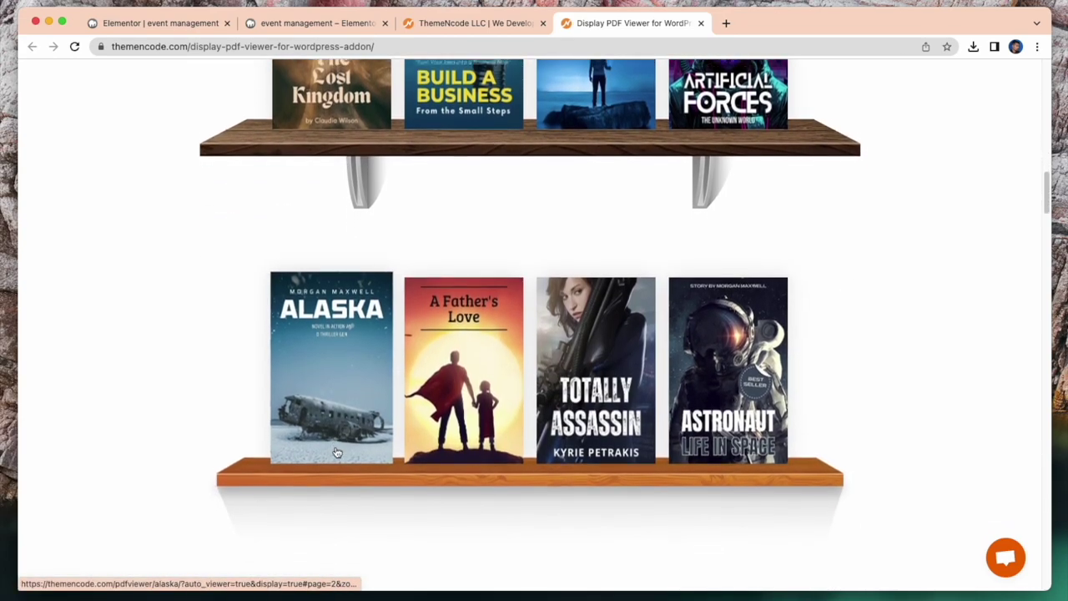
pyautogui.scroll(-5, 436, 329)
pyautogui.scroll(-8, 863, 325)
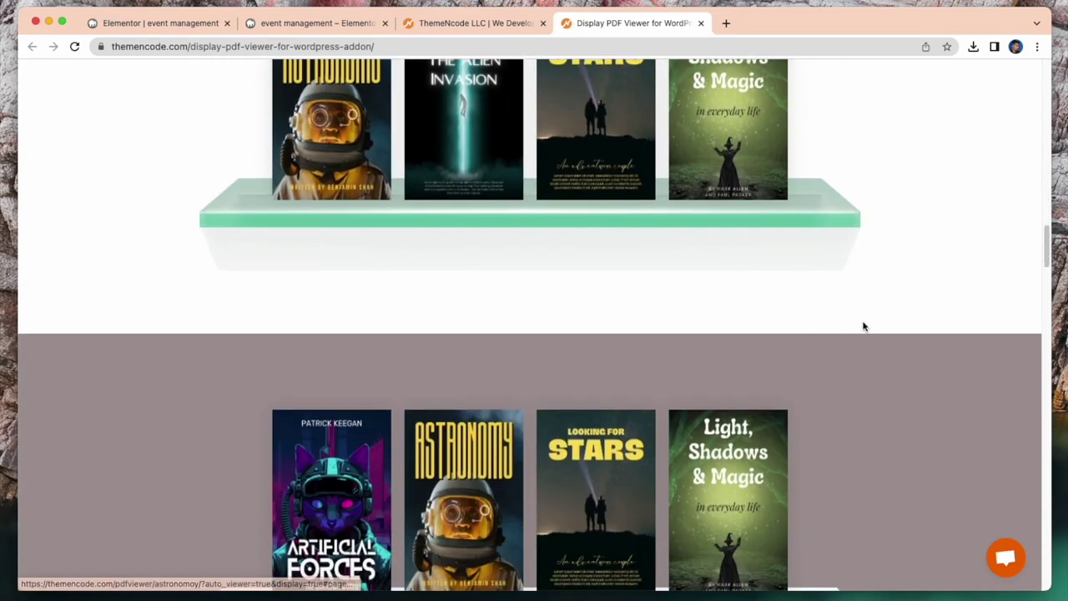
pyautogui.scroll(-10, 730, 373)
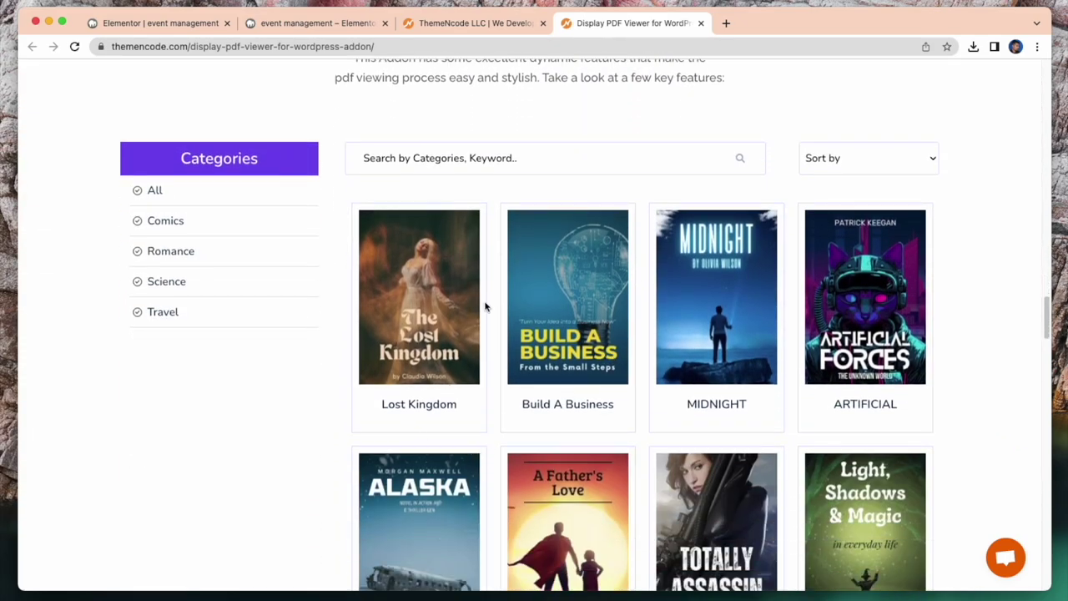
pyautogui.scroll(5, 353, 271)
pyautogui.scroll(-12, 362, 175)
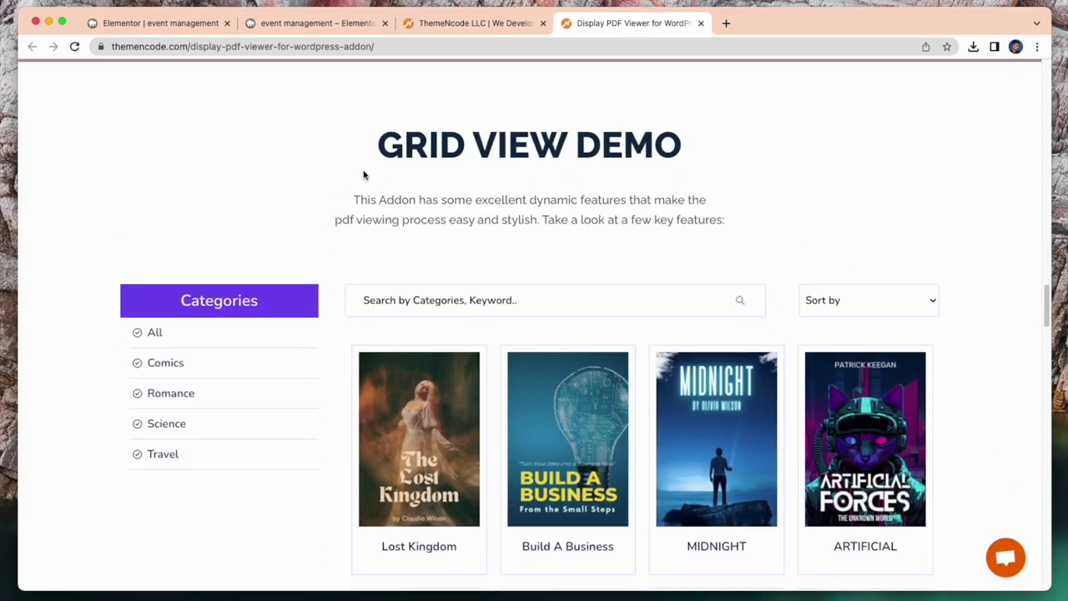
pyautogui.scroll(-5, 573, 384)
pyautogui.scroll(20, 576, 385)
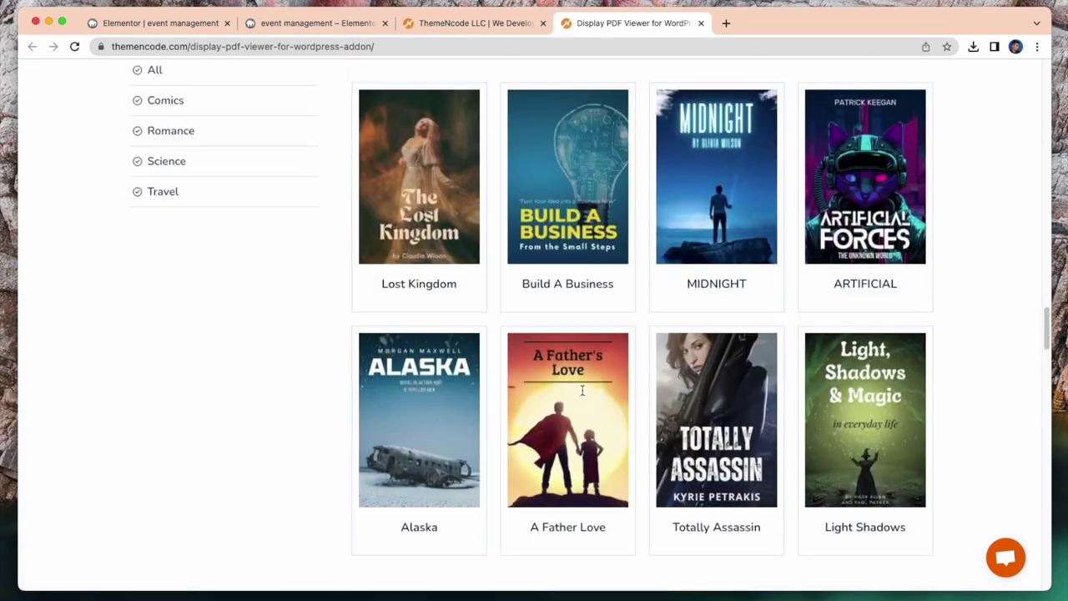
pyautogui.scroll(3, 582, 390)
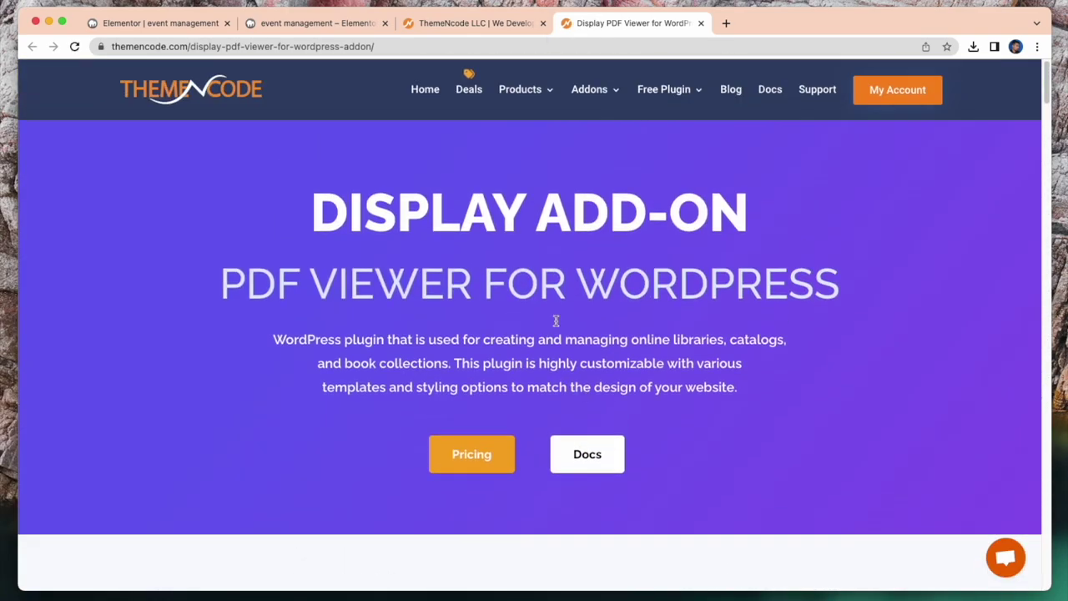
pyautogui.click(700, 23)
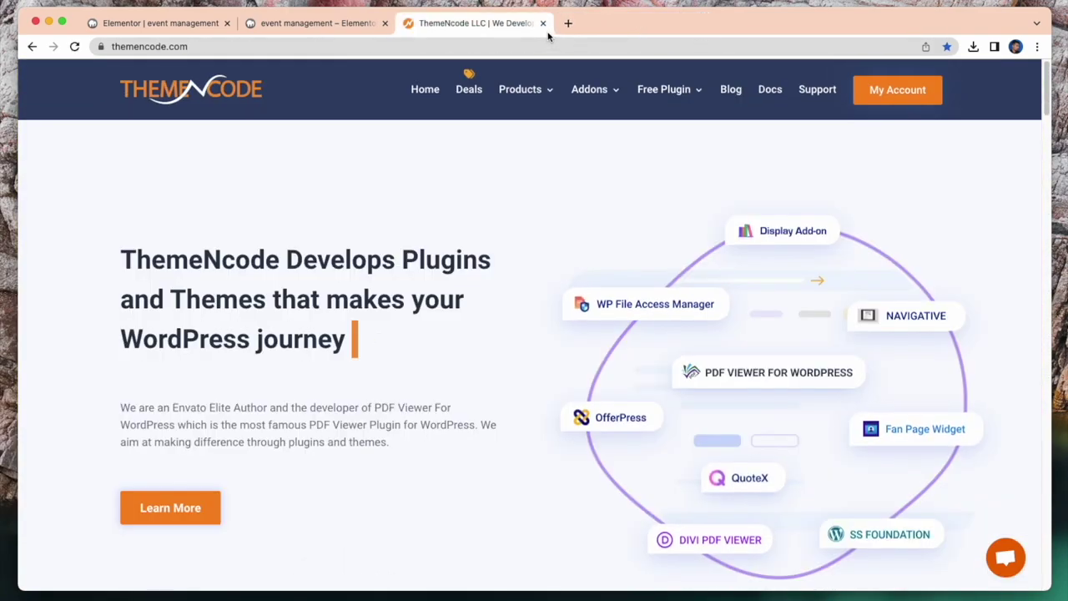
# Add a BookShelf with petshop, restaurant, magazine, coffeeshop and event management viewers, then publish
pyautogui.click(543, 24)
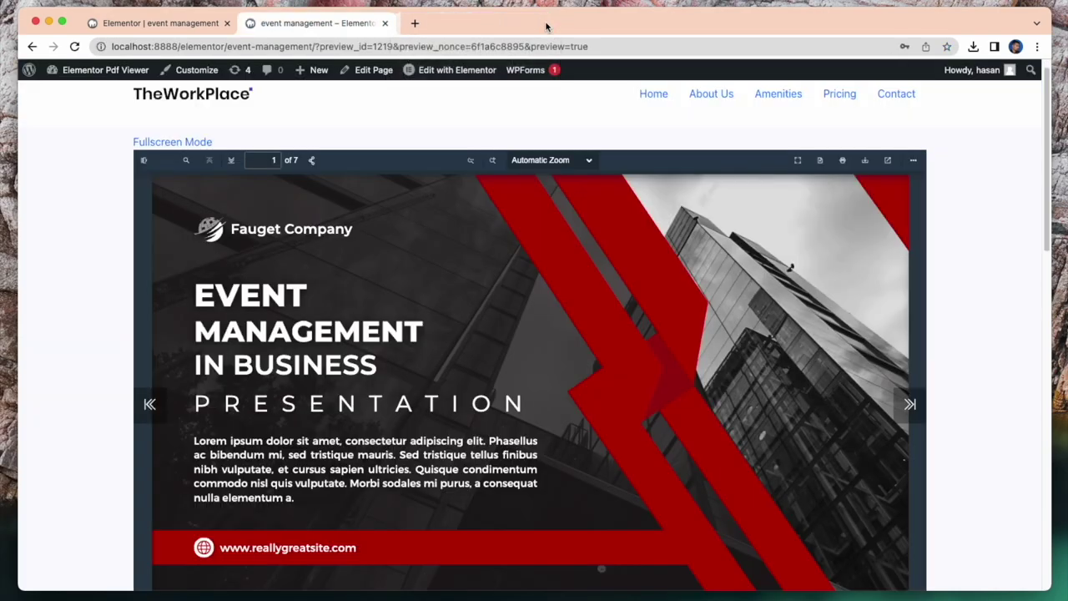
pyautogui.click(158, 22)
pyautogui.moveTo(151, 274); pyautogui.dragTo(534, 201)
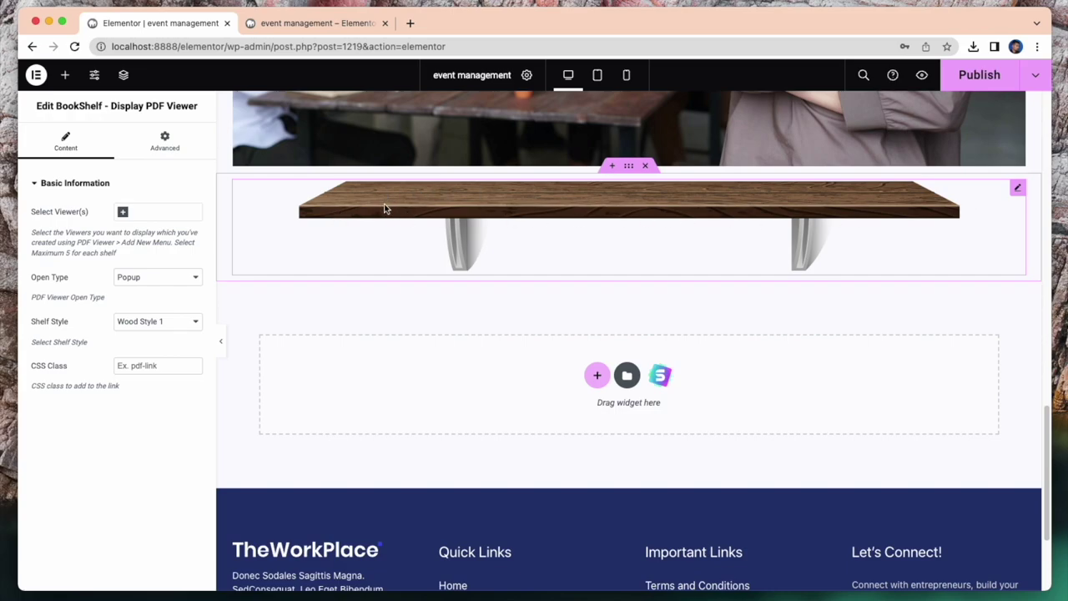
pyautogui.click(122, 214)
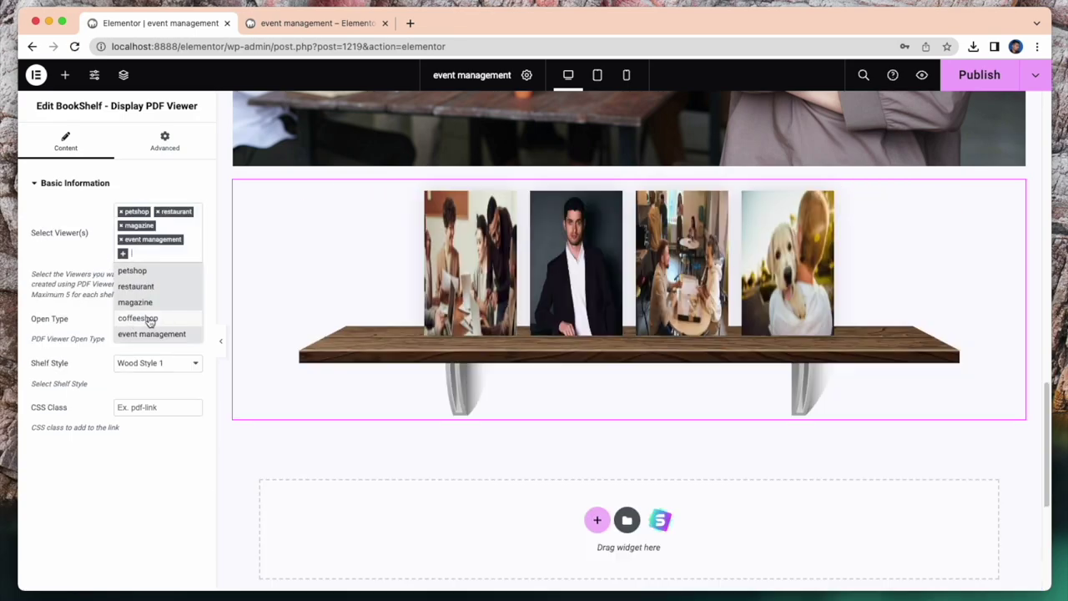
pyautogui.click(148, 330)
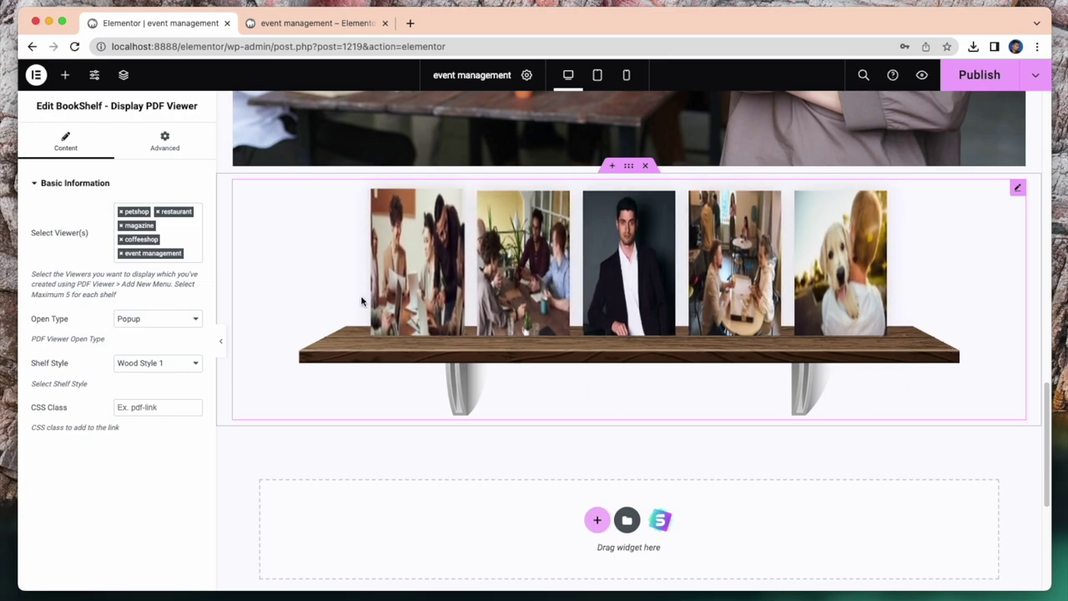
pyautogui.click(978, 76)
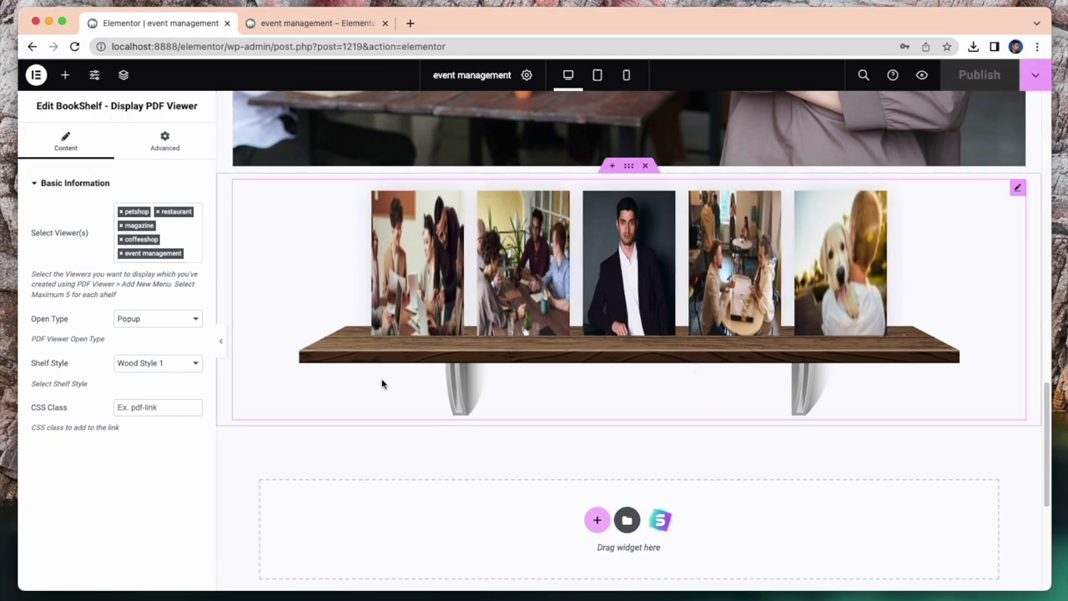
# On the live page, open the magazine book's PDF popup, flip two pages, and close it
pyautogui.click(345, 25)
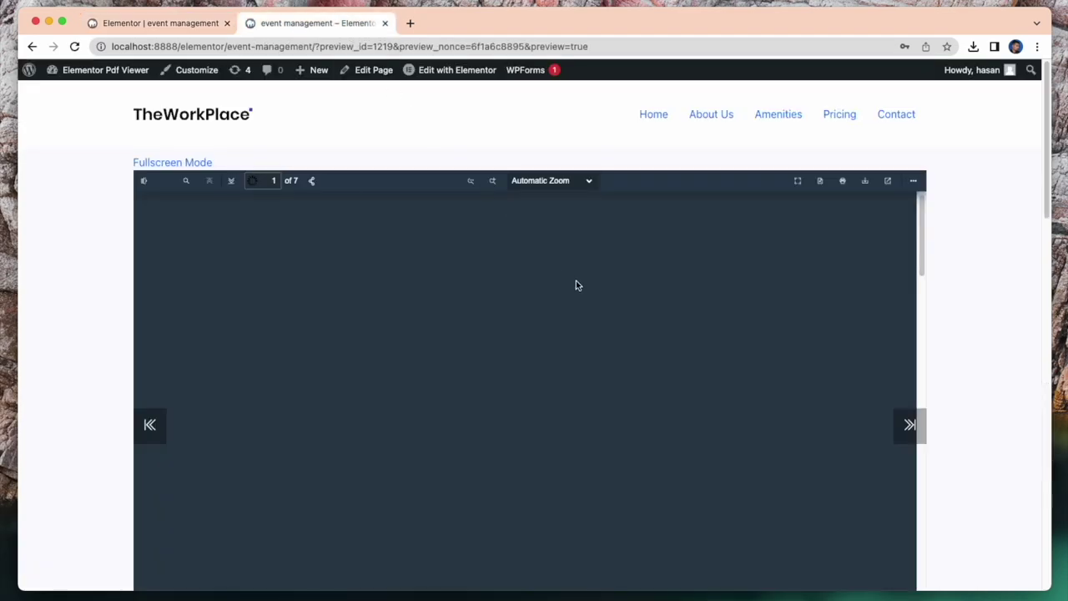
pyautogui.scroll(-15, 678, 382)
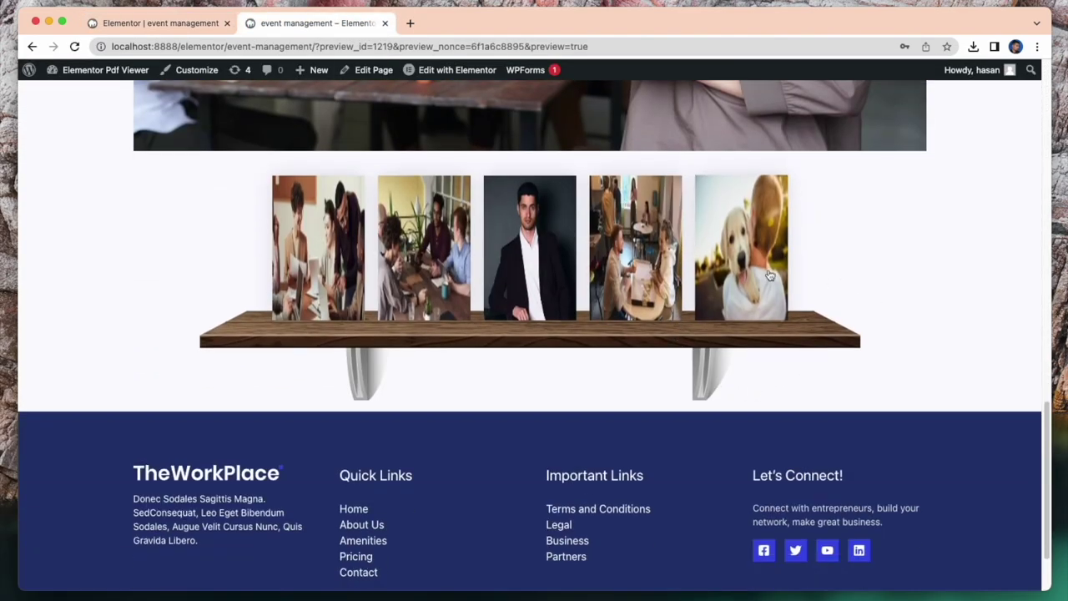
pyautogui.click(513, 252)
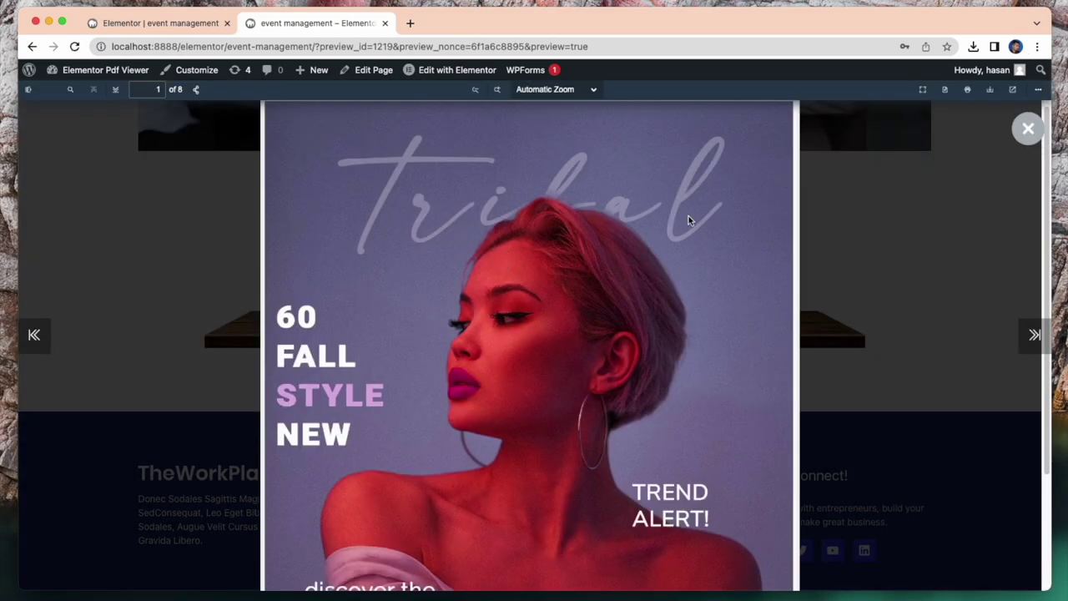
pyautogui.click(775, 121)
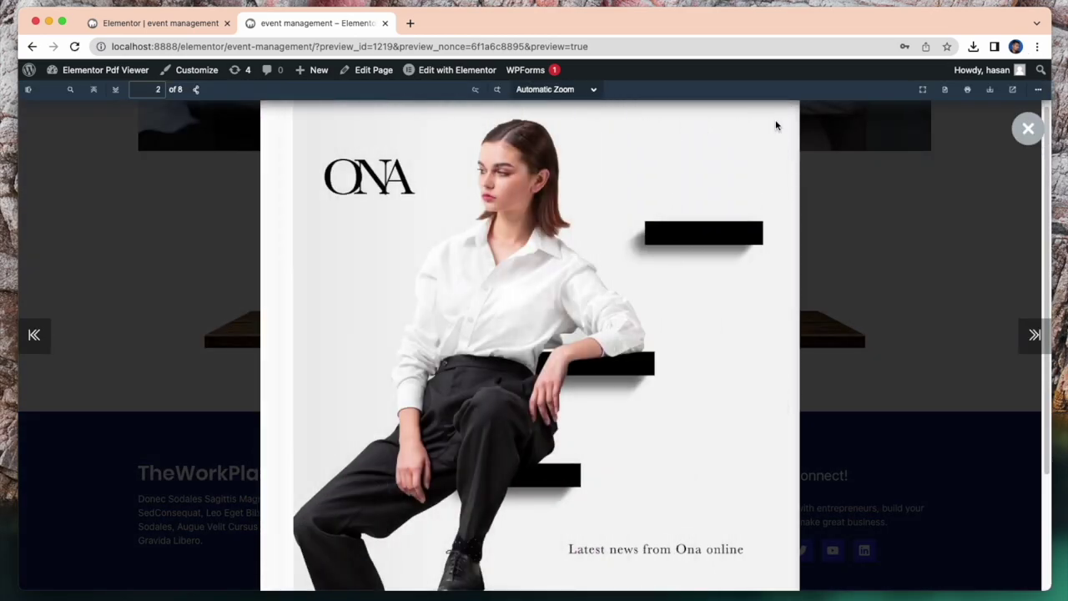
pyautogui.click(783, 117)
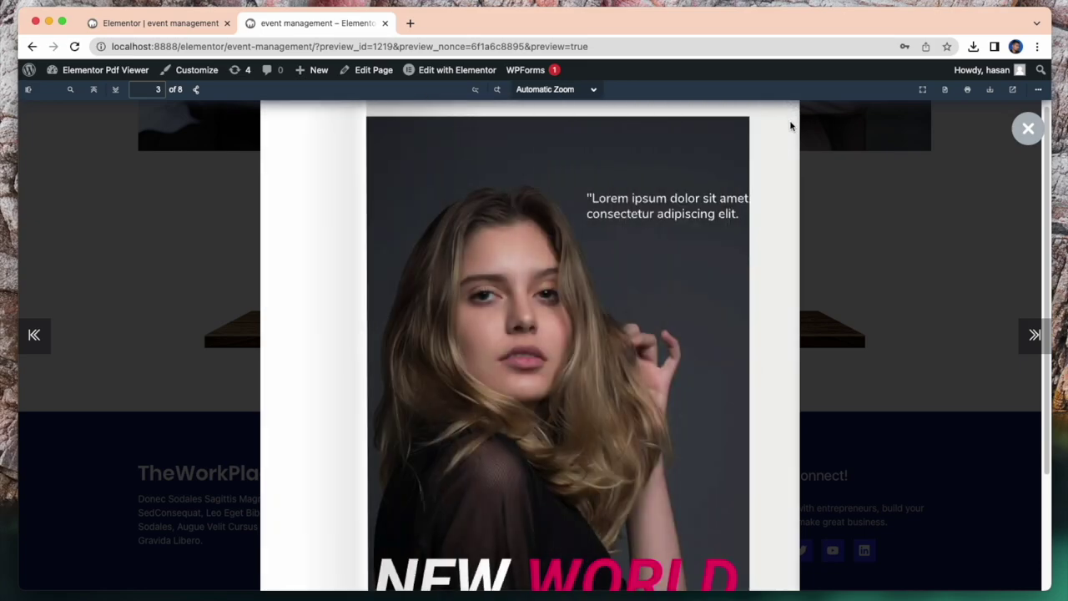
pyautogui.click(1016, 129)
# Open the event management book's popup, flip one page, close it, and return to the editor
pyautogui.click(322, 247)
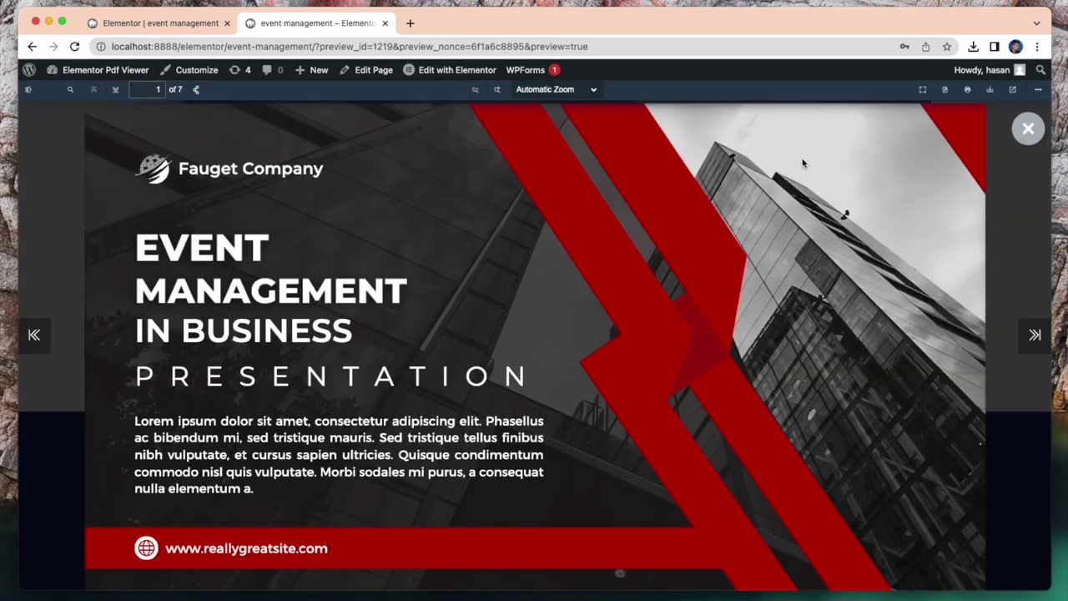
pyautogui.click(959, 123)
pyautogui.click(1024, 131)
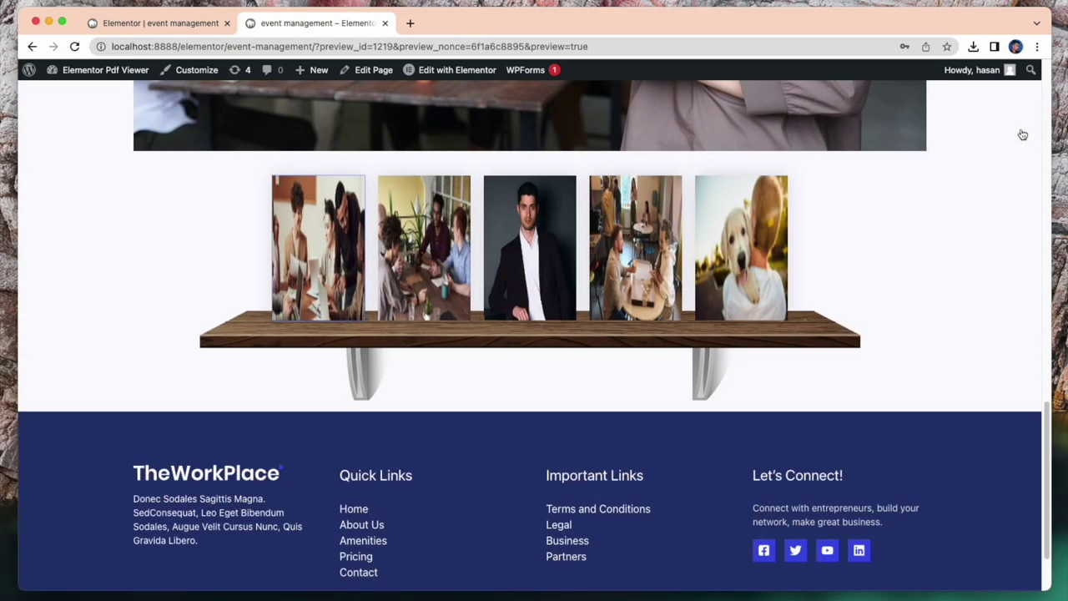
pyautogui.scroll(10, 553, 243)
pyautogui.click(179, 23)
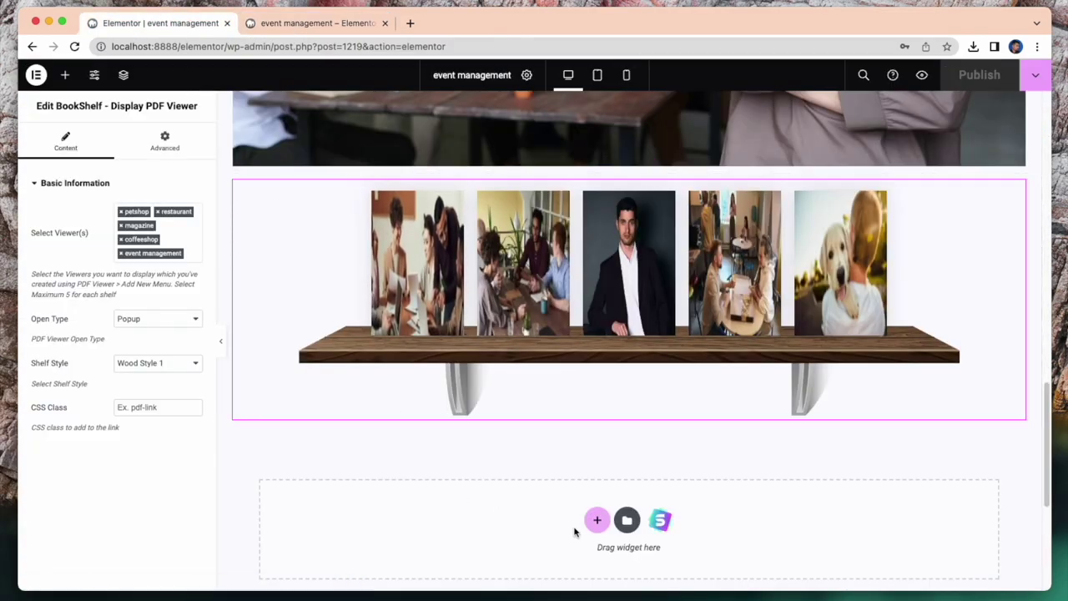
# Add an empty single-column container below the bookshelf for the List/Grid widget
pyautogui.scroll(-1, 580, 525)
pyautogui.click(596, 498)
pyautogui.scroll(-3, 591, 513)
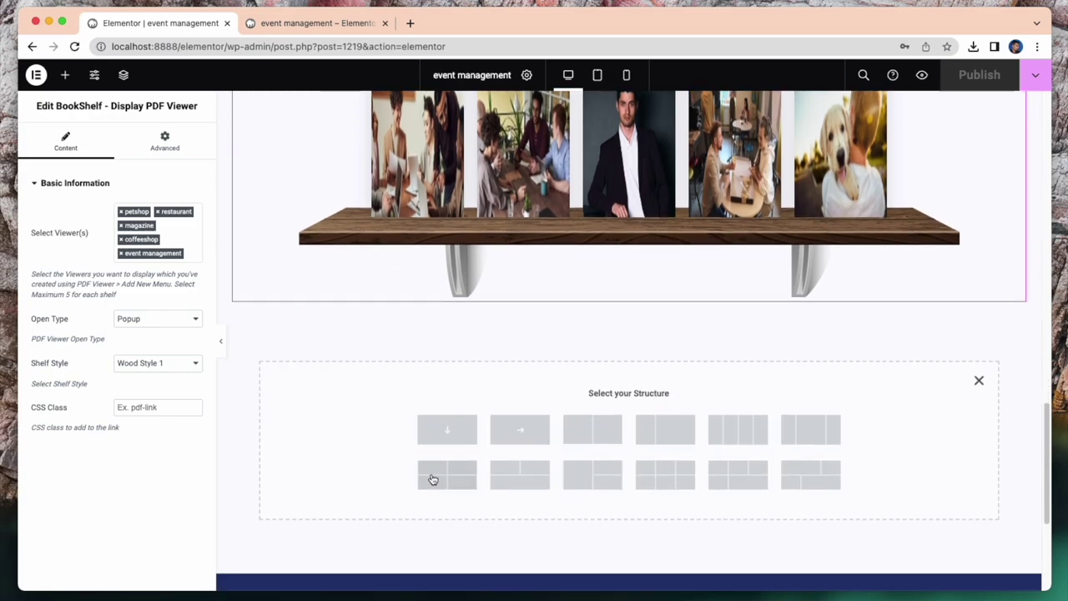
pyautogui.click(423, 431)
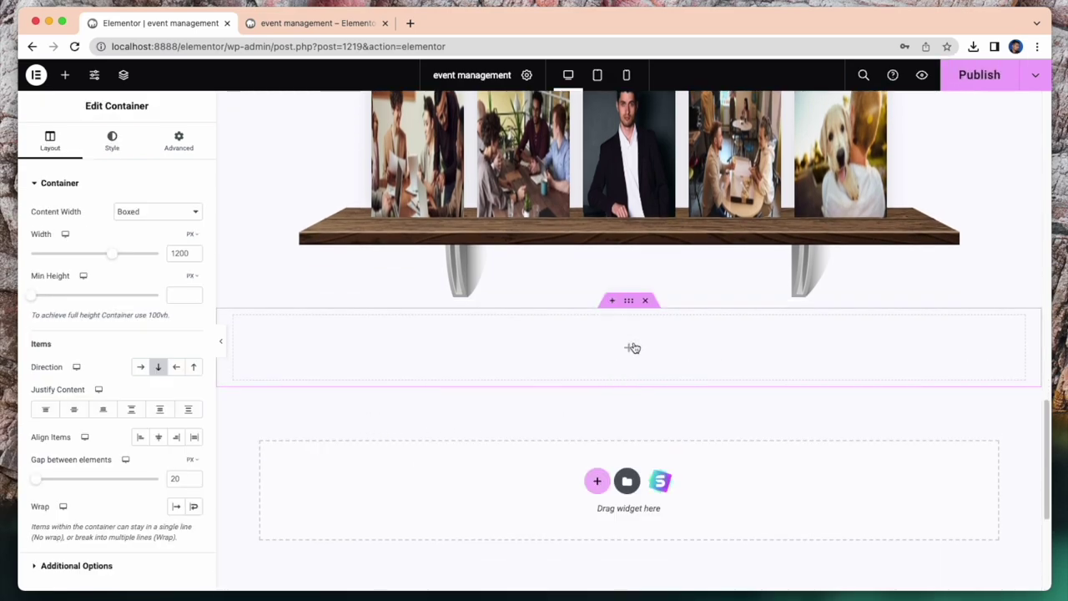
pyautogui.click(633, 347)
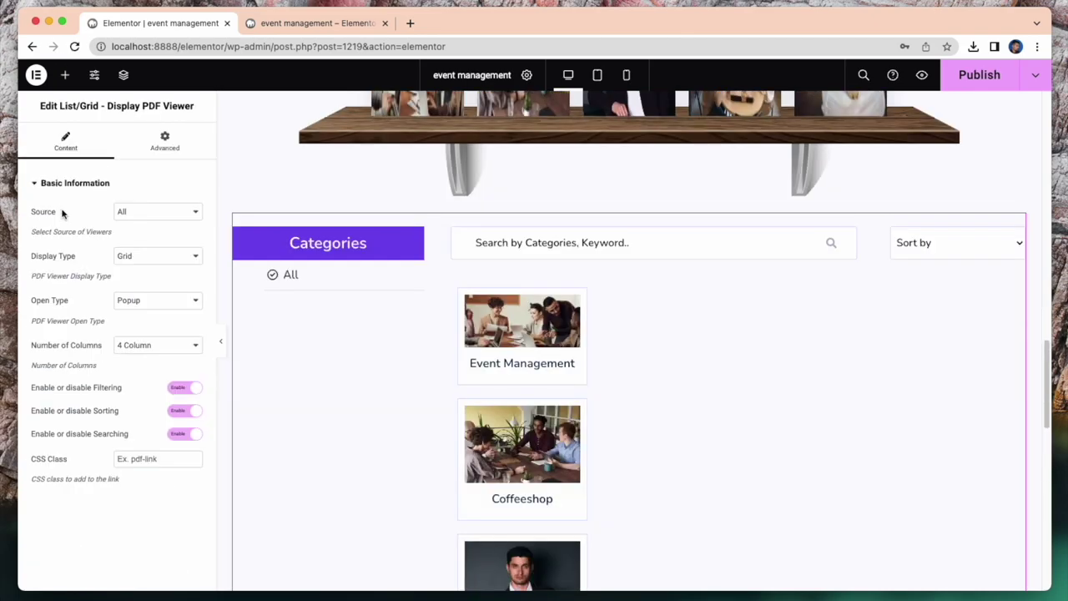
# Set Source to Selected Viewers and choose the petshop, restaurant and coffeeshop viewers
pyautogui.click(138, 214)
pyautogui.click(144, 227)
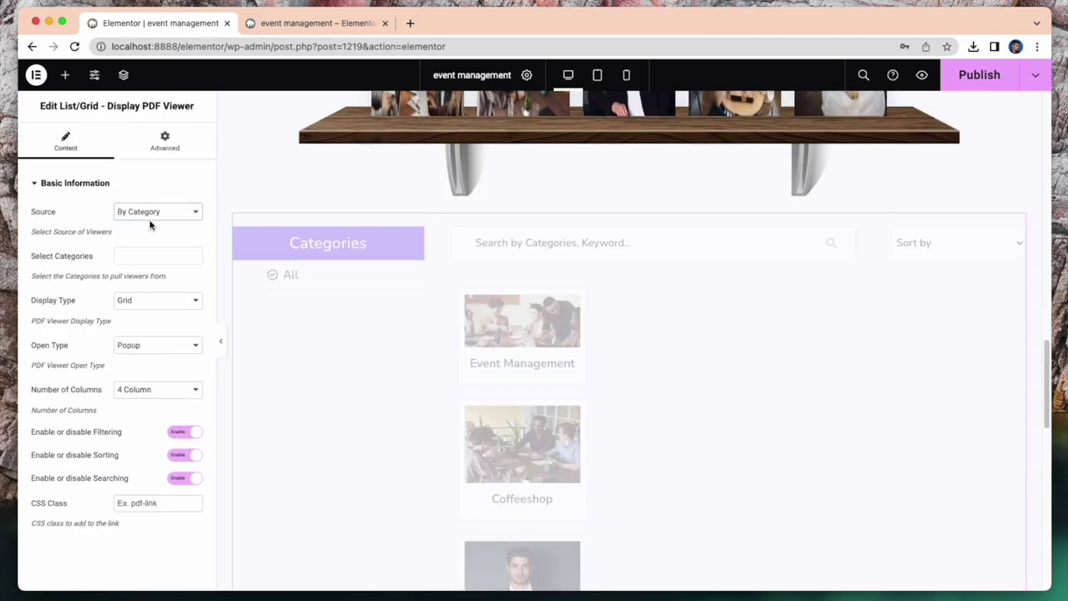
pyautogui.click(154, 214)
pyautogui.click(158, 226)
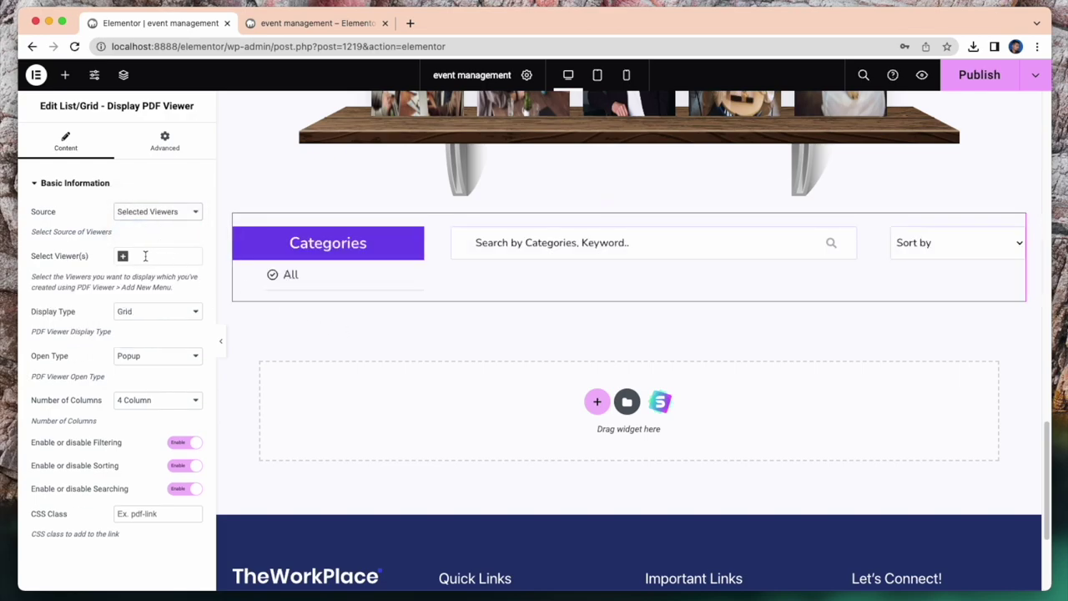
pyautogui.click(124, 257)
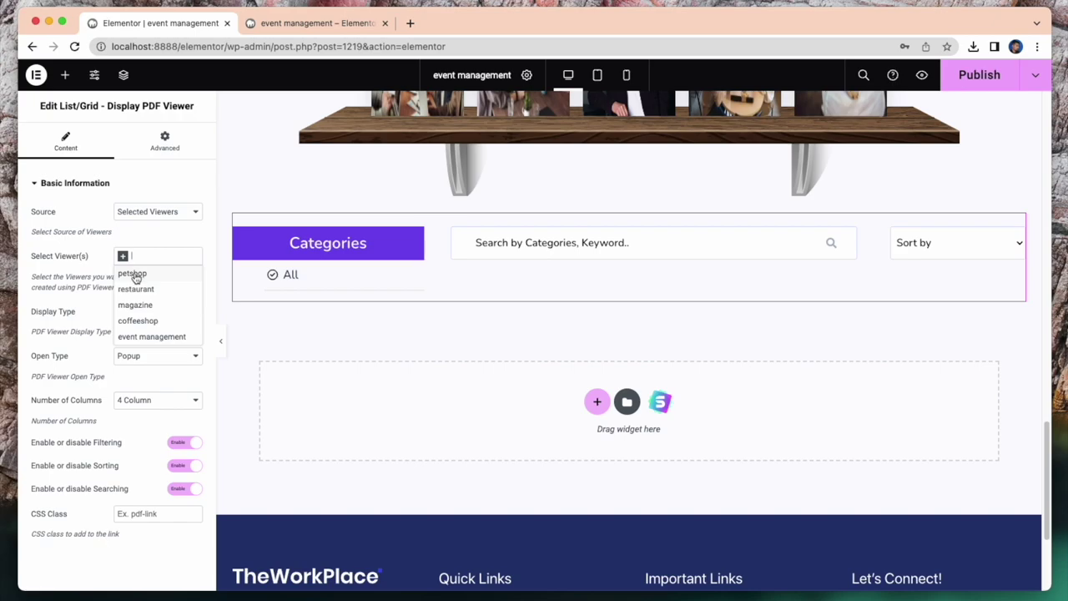
pyautogui.click(133, 275)
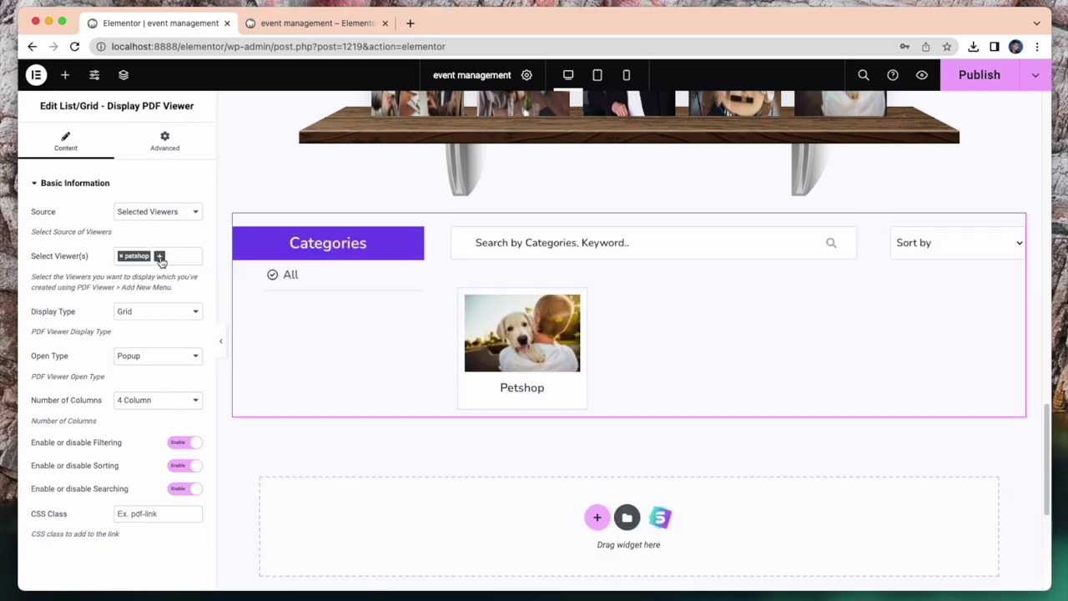
pyautogui.click(160, 259)
pyautogui.click(143, 287)
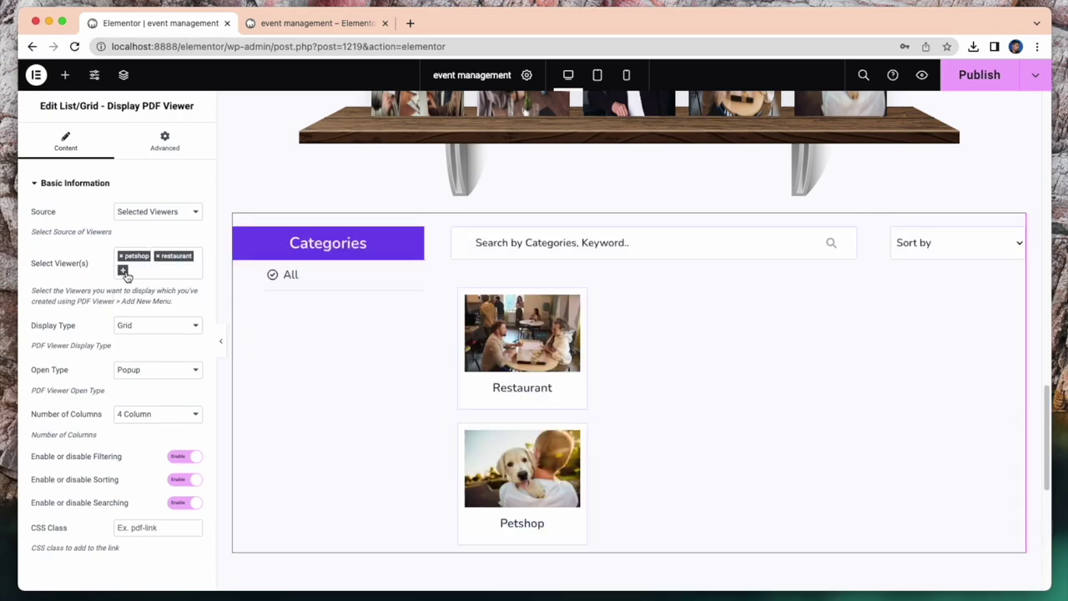
pyautogui.click(123, 270)
pyautogui.click(139, 334)
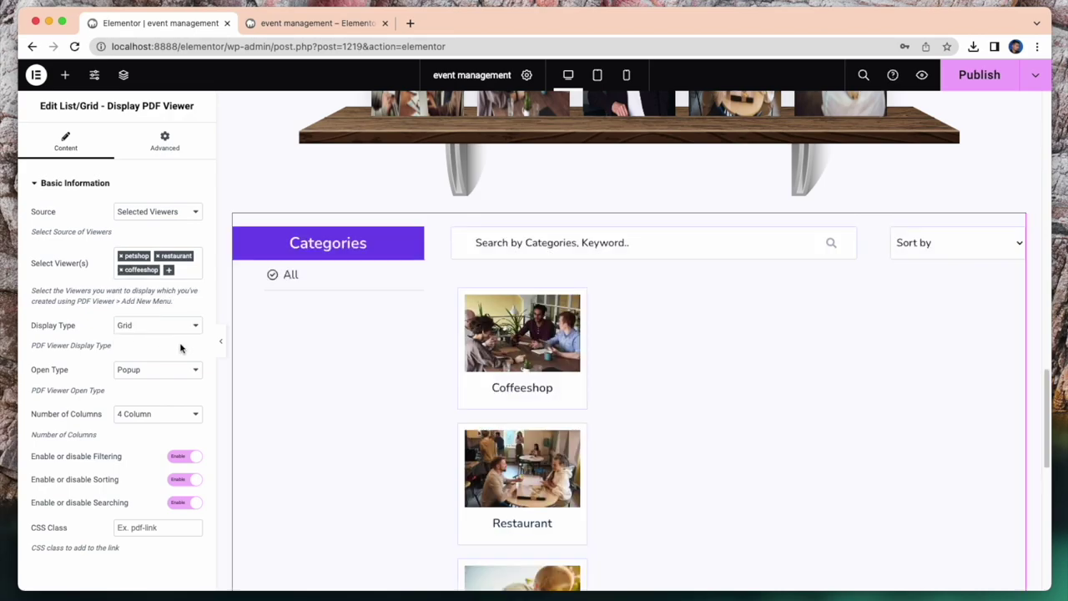
# Switch the widget's Display Type from Grid to List
pyautogui.click(178, 327)
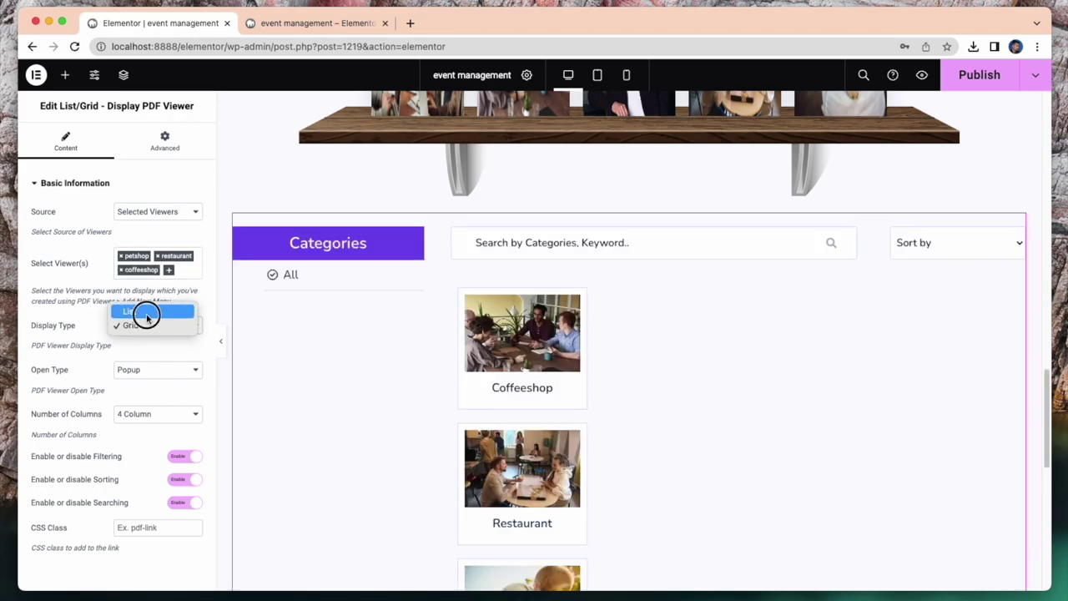
pyautogui.click(148, 314)
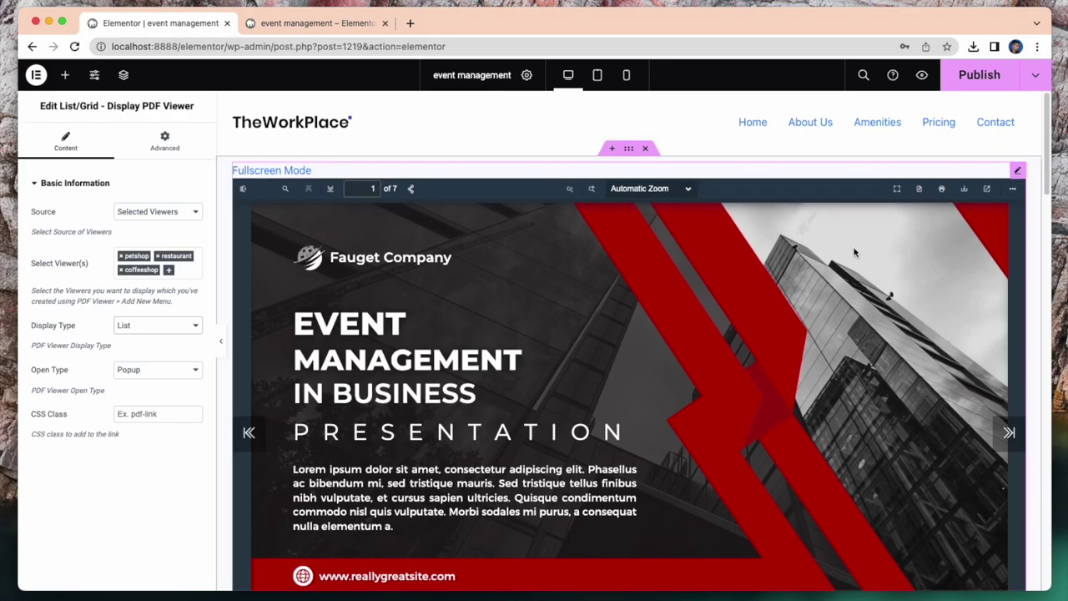
pyautogui.scroll(-15, 855, 252)
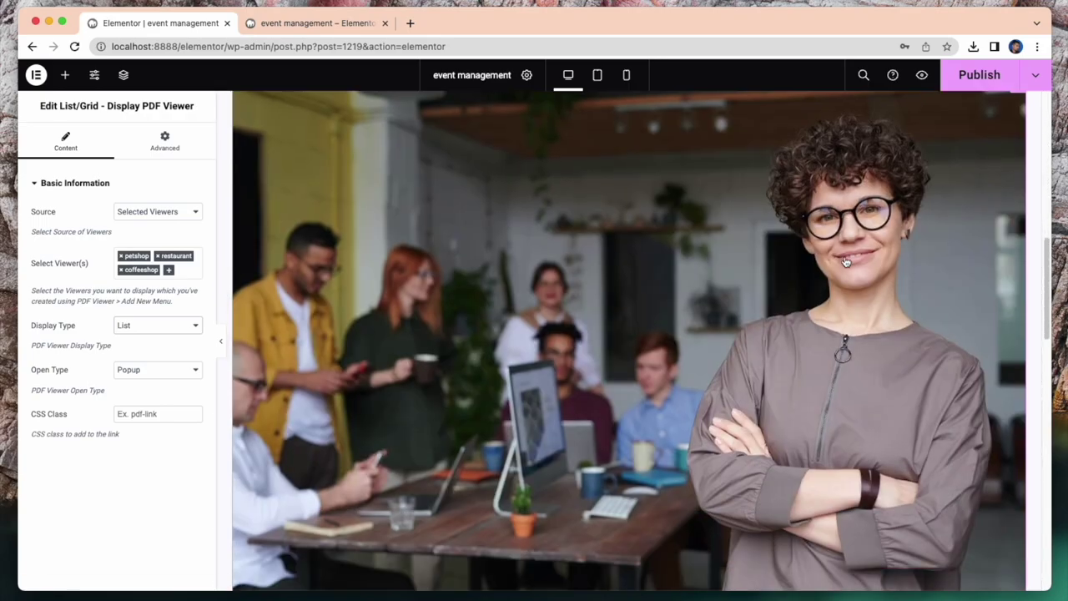
pyautogui.scroll(-6, 843, 267)
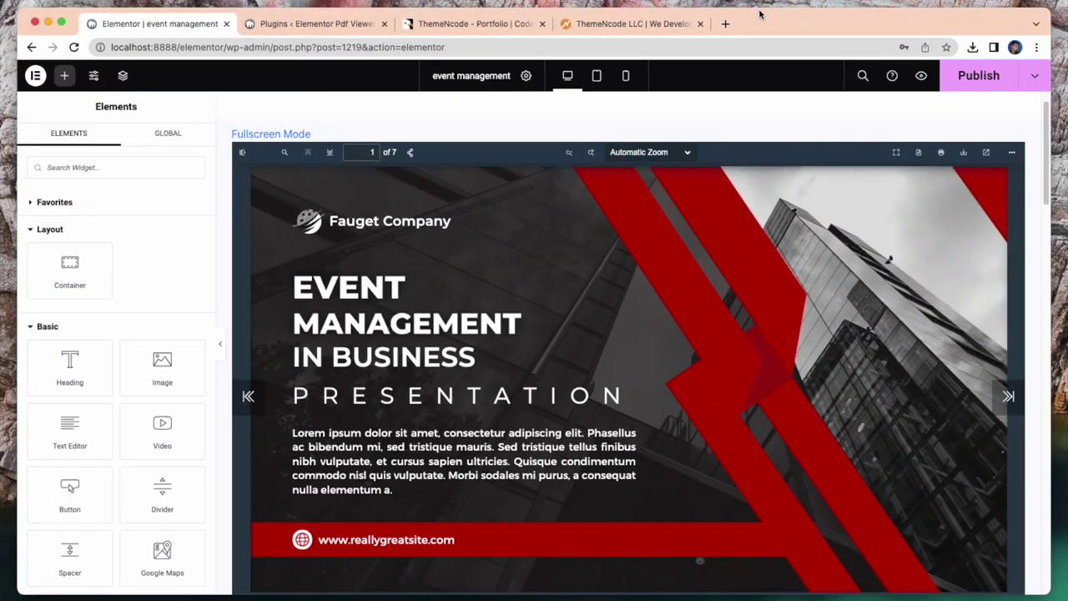
# Review the installed WordPress plugins, then view ThemeNcode's CodeCanyon portfolio with the $20 Avada PDF Viewer addon
pyautogui.click(275, 27)
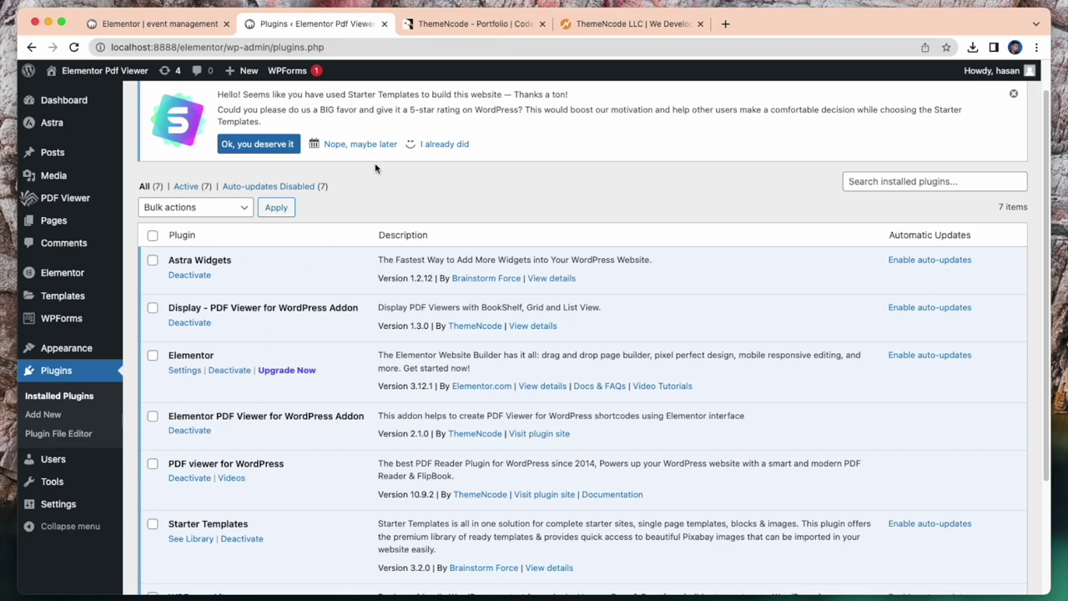
pyautogui.click(451, 30)
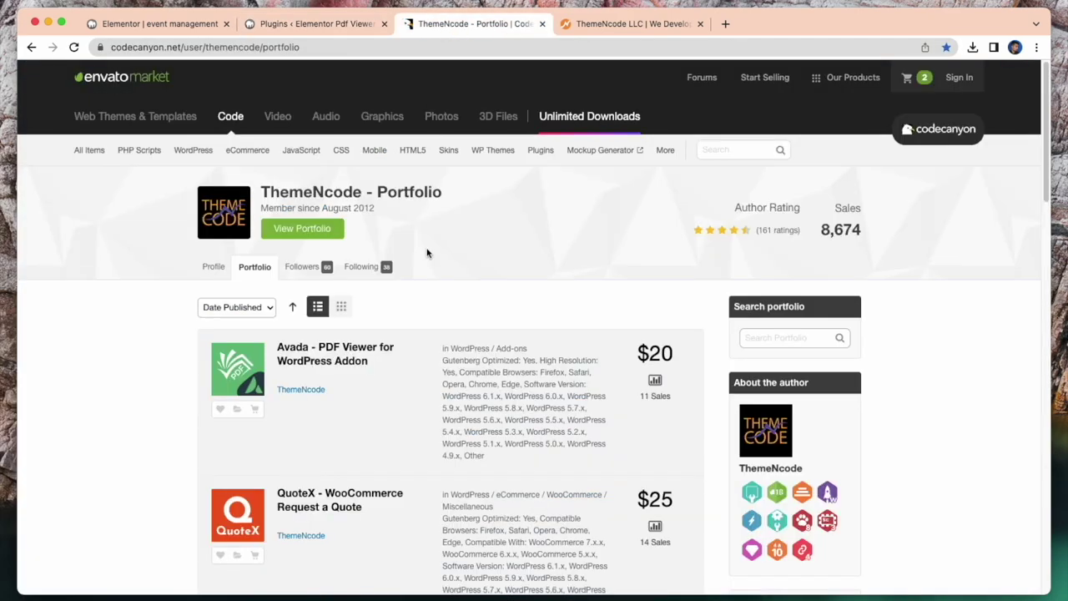
# Browse ThemeNcode's CodeCanyon PDF viewer products, then return to the seven-plugin WordPress list
pyautogui.scroll(-1, 429, 310)
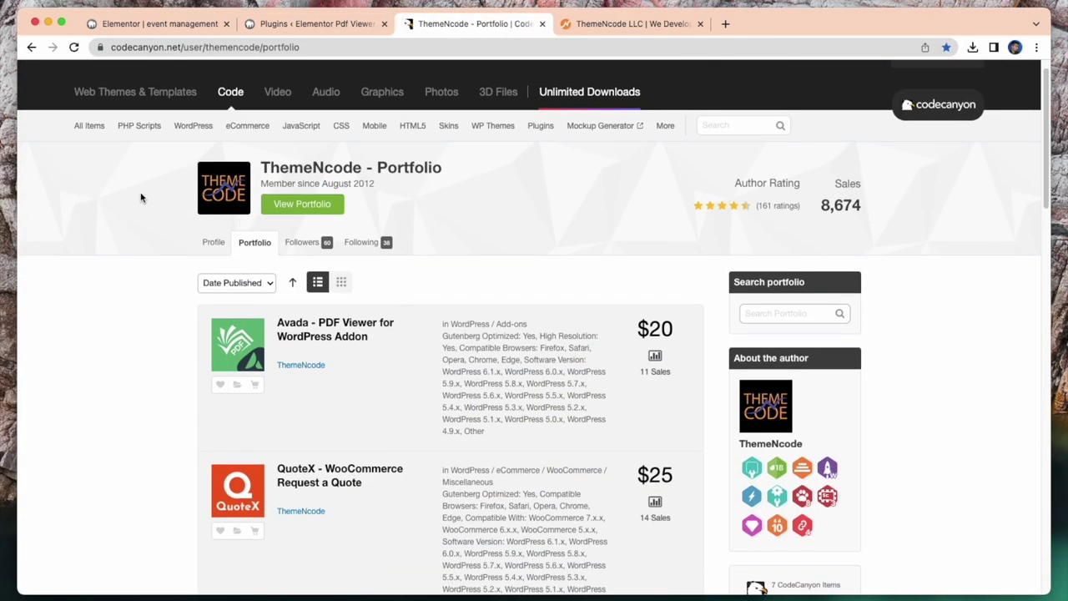
pyautogui.scroll(-15, 389, 453)
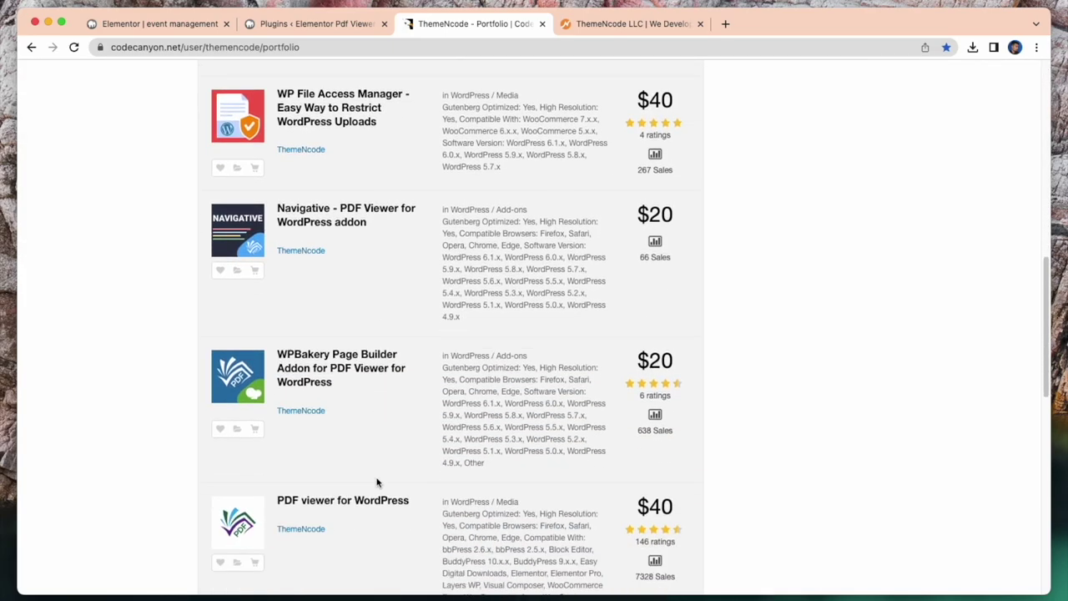
pyautogui.scroll(2, 301, 392)
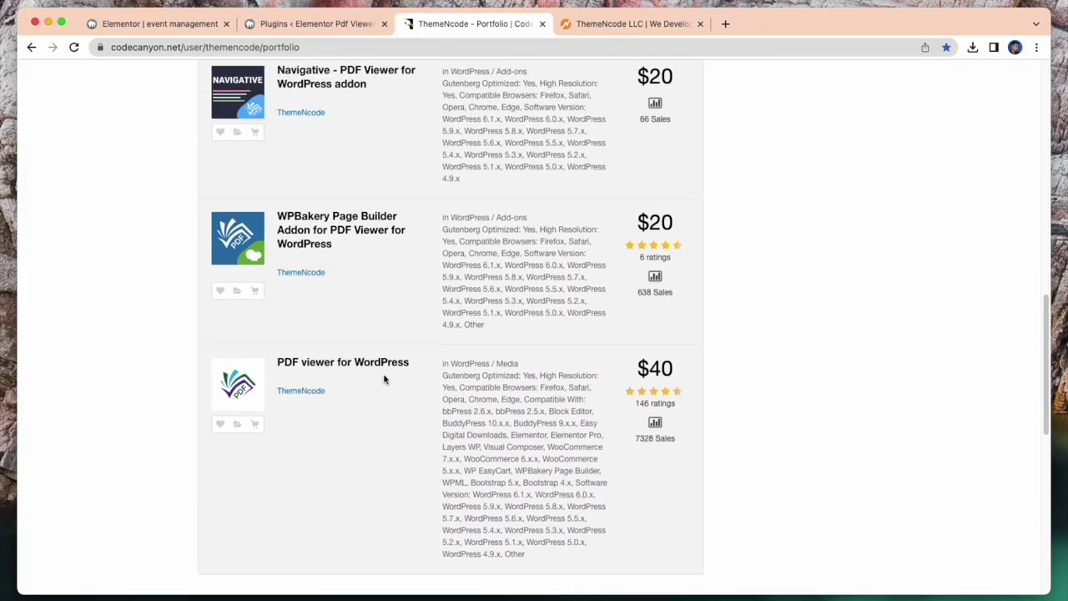
pyautogui.scroll(10, 375, 406)
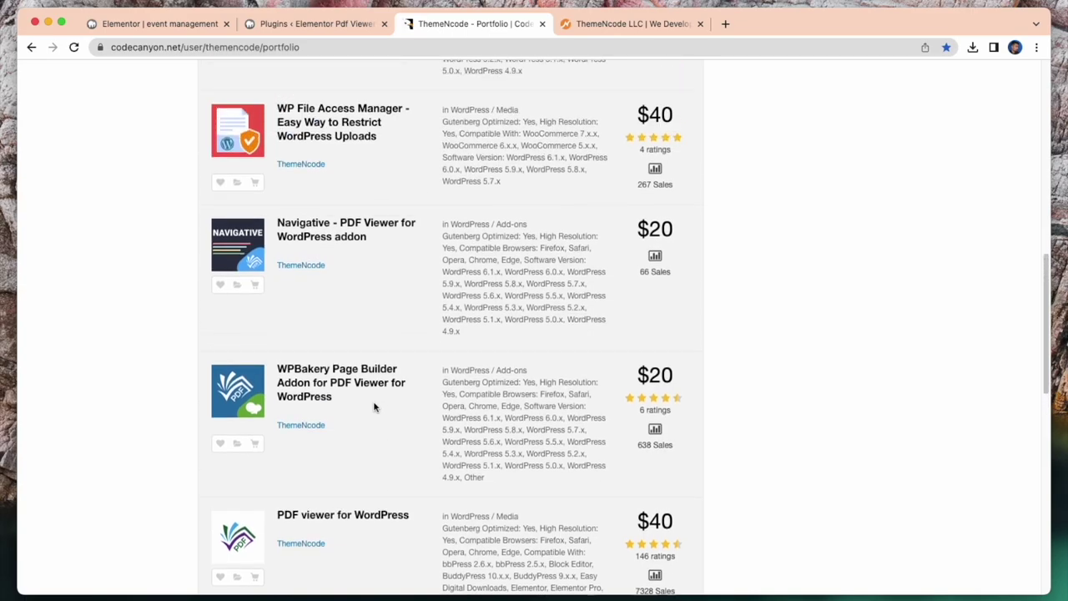
pyautogui.scroll(3, 345, 387)
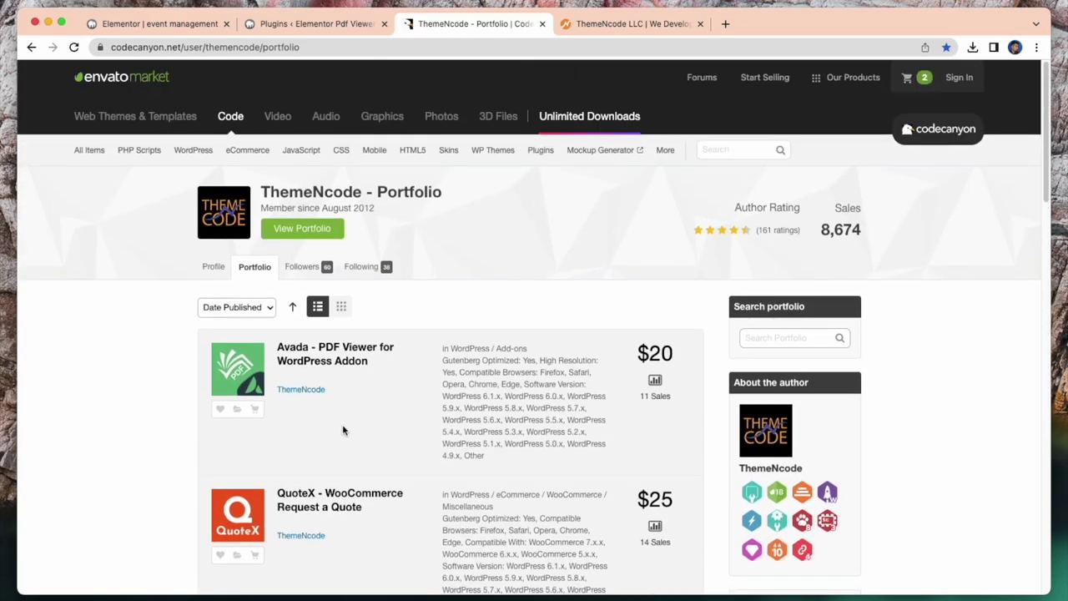
pyautogui.click(315, 27)
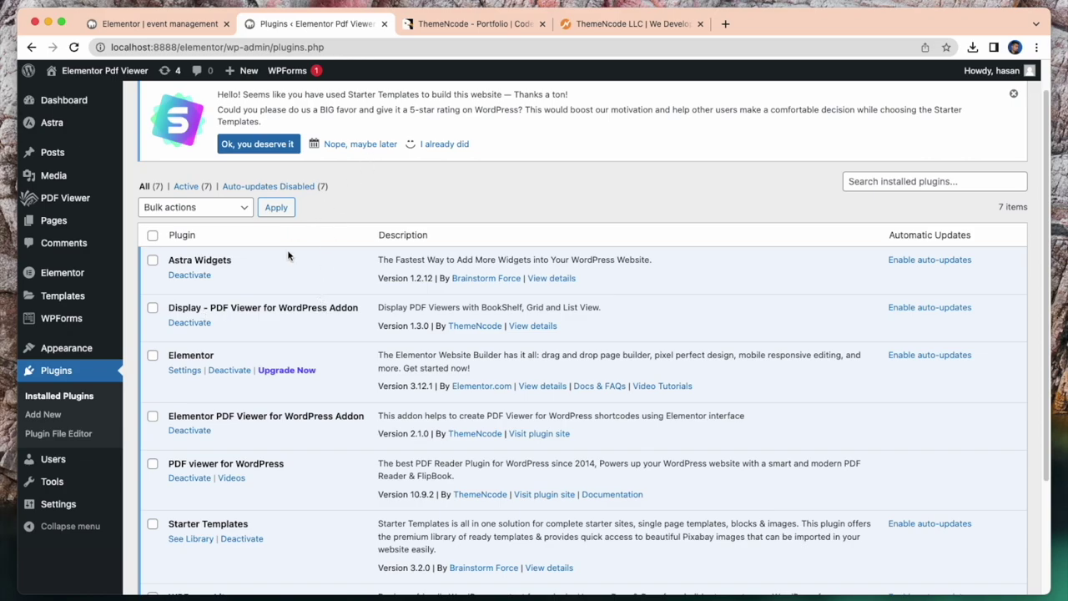
# On the ThemeNcode site, view the Display add-on's pricing and start buying the 1-site yearly plan
pyautogui.click(608, 23)
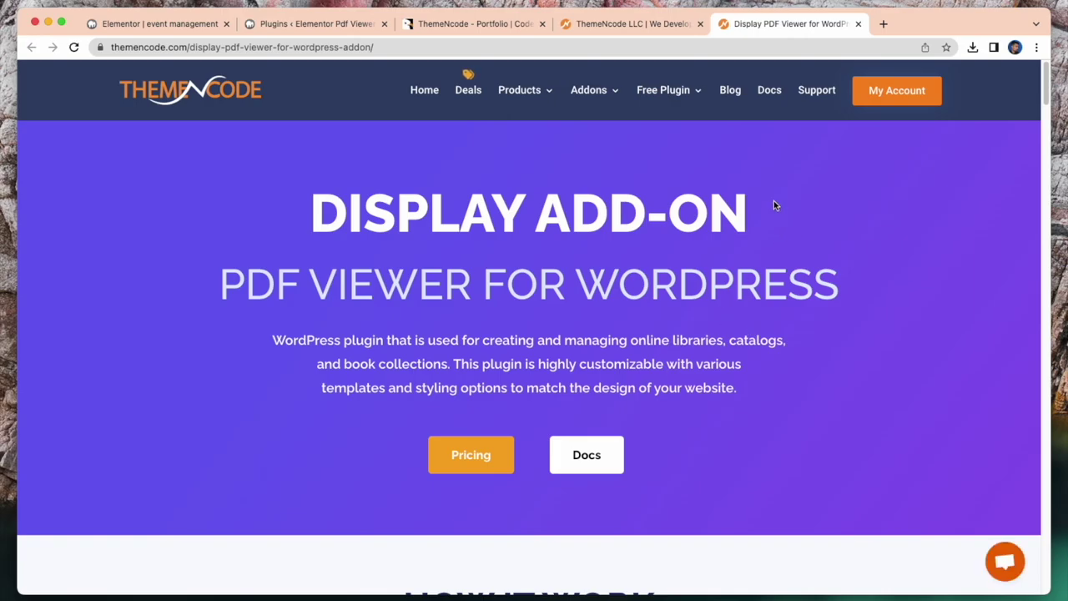
pyautogui.click(480, 463)
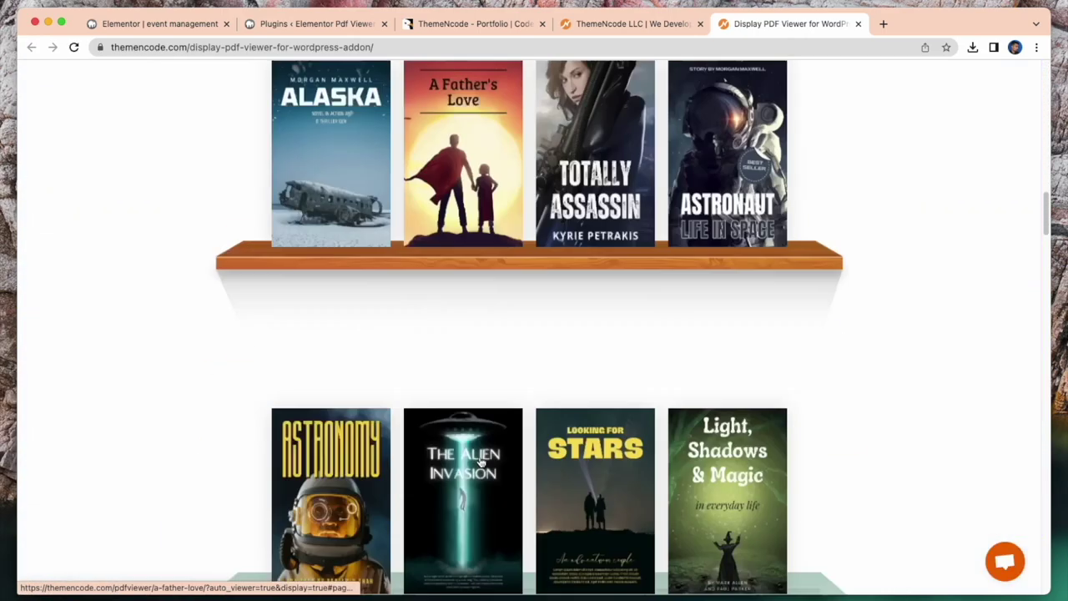
pyautogui.scroll(-3, 337, 420)
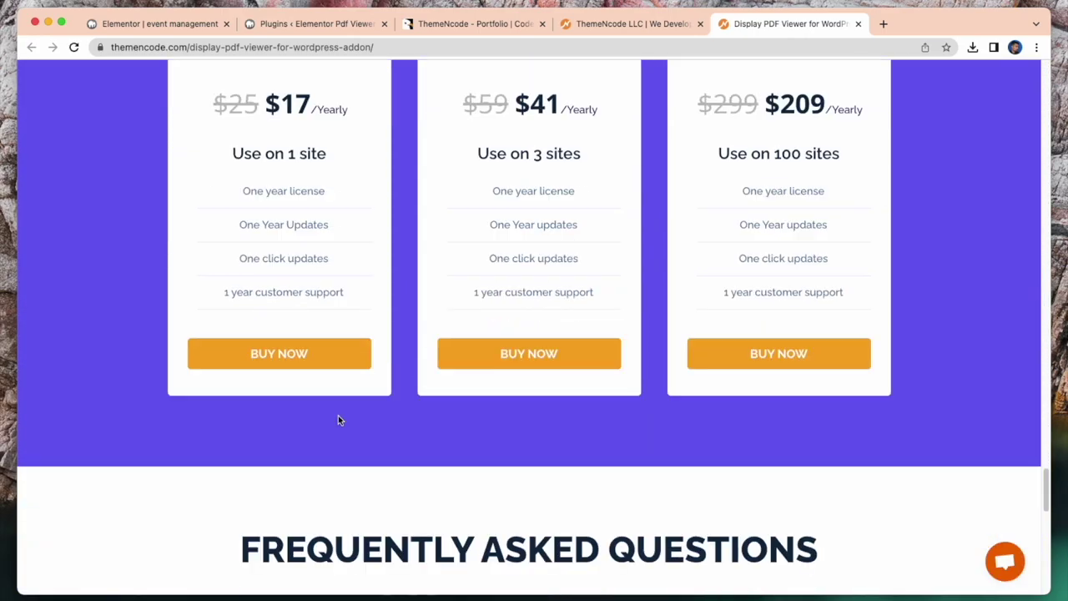
pyautogui.click(279, 354)
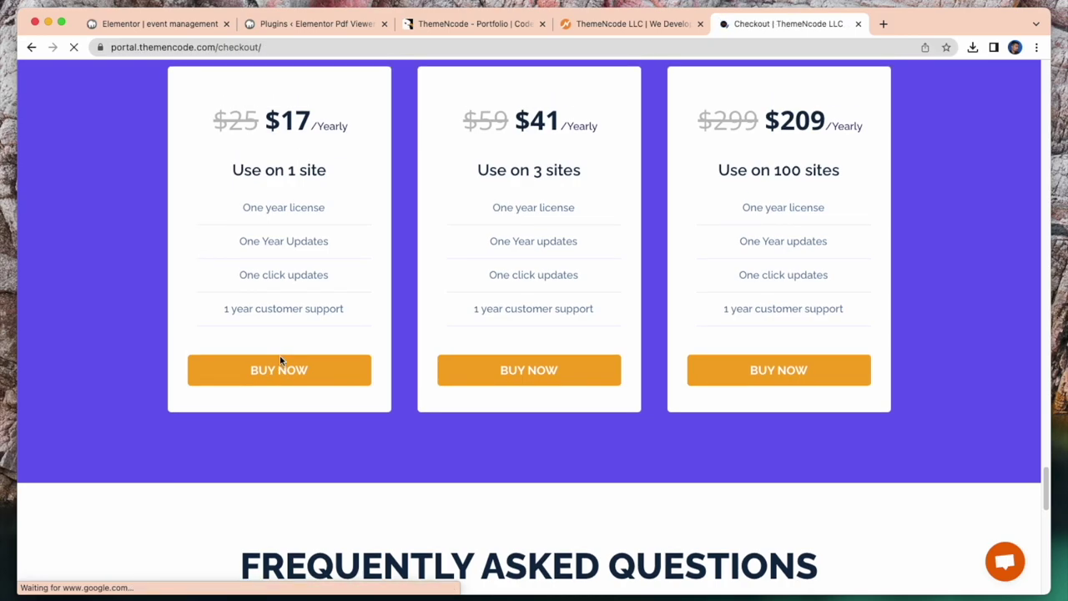
# Review the $17.50 Single Site Annual checkout, then close it to return to the ThemeNcode homepage
pyautogui.scroll(-5, 355, 349)
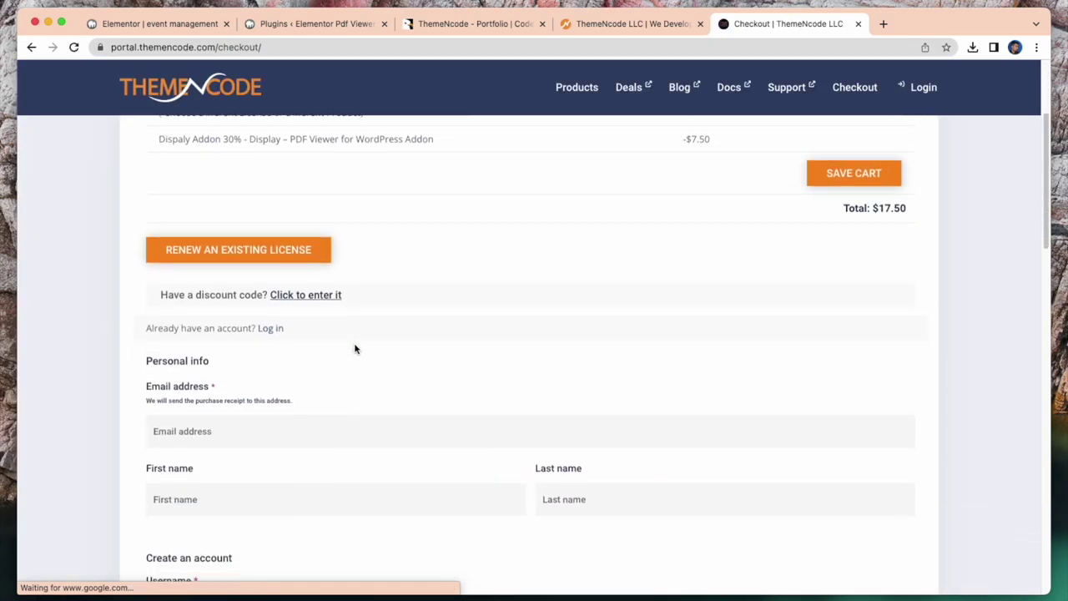
pyautogui.scroll(-15, 354, 349)
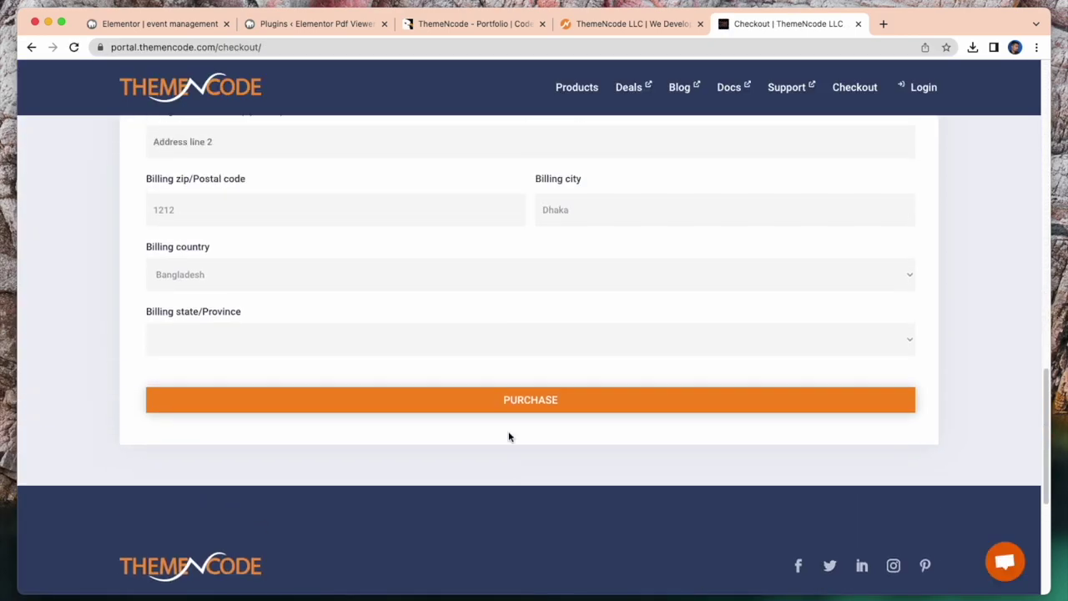
pyautogui.scroll(20, 509, 437)
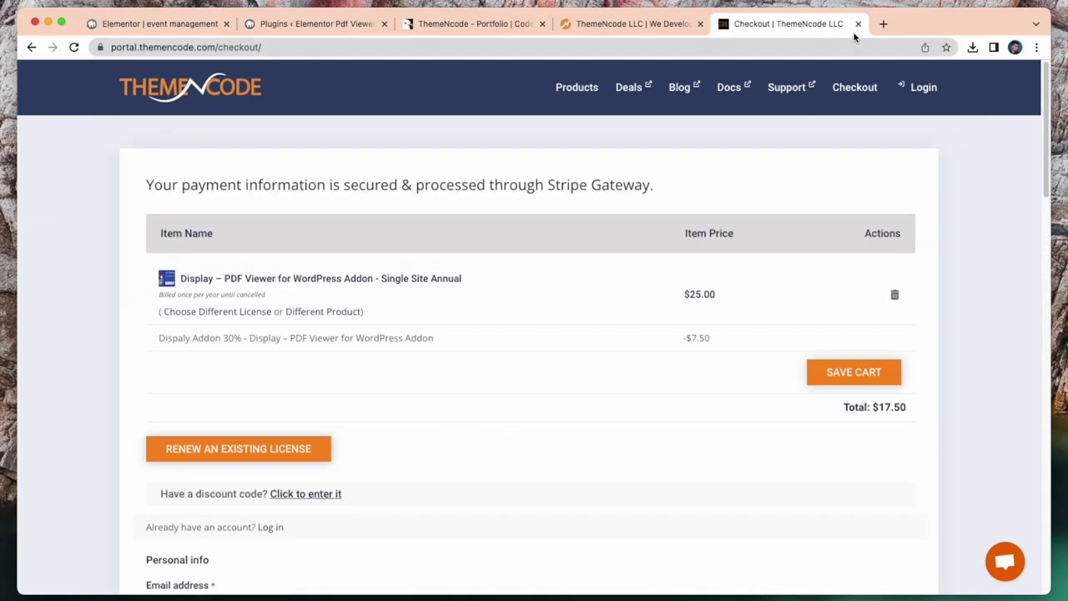
pyautogui.click(858, 24)
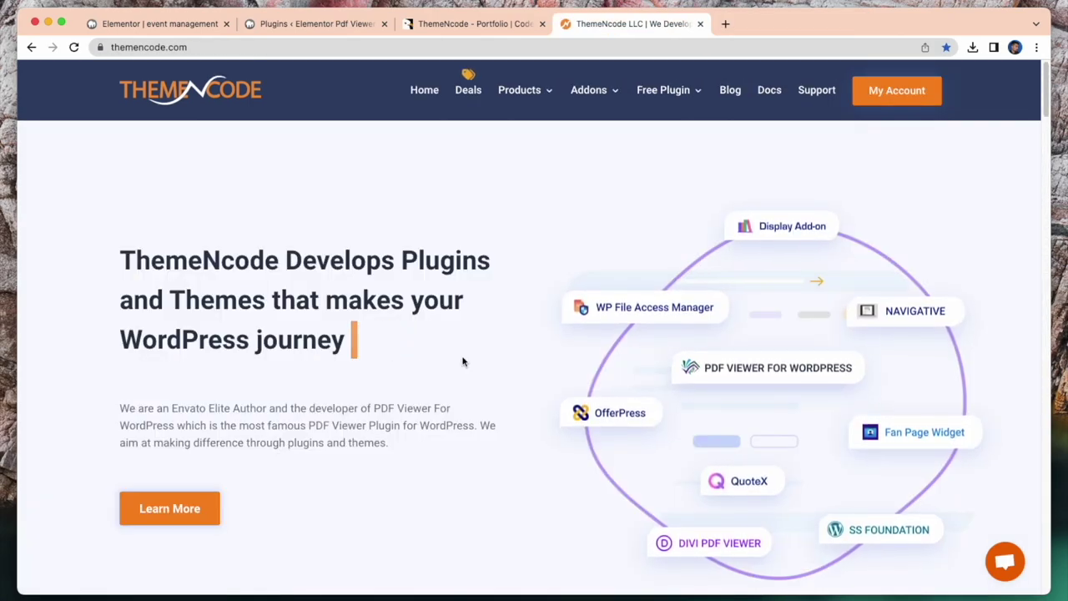